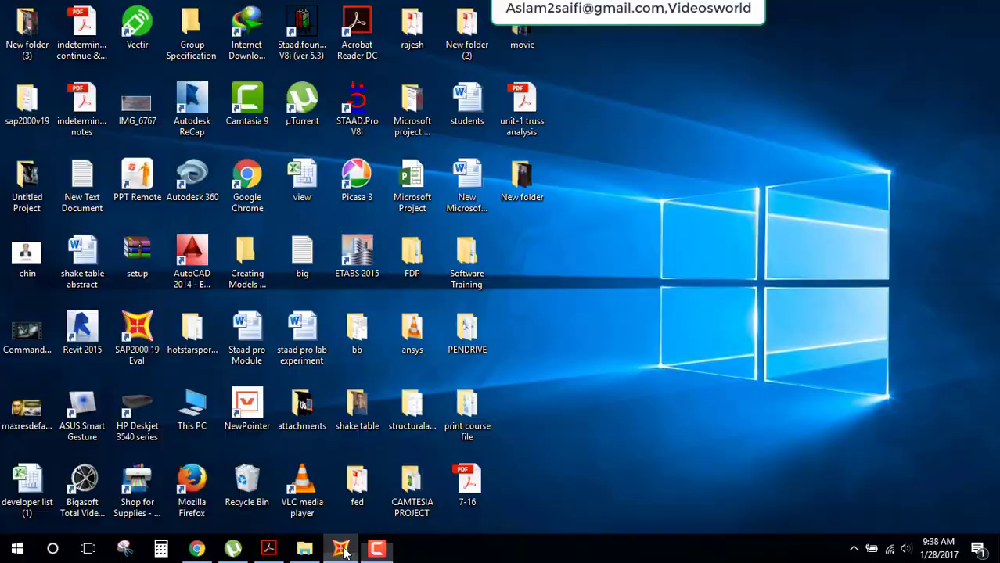
- Open the two-bay frame sketch in Picasa Photo Viewer for reference, then return to SAP2000
click(350, 538)
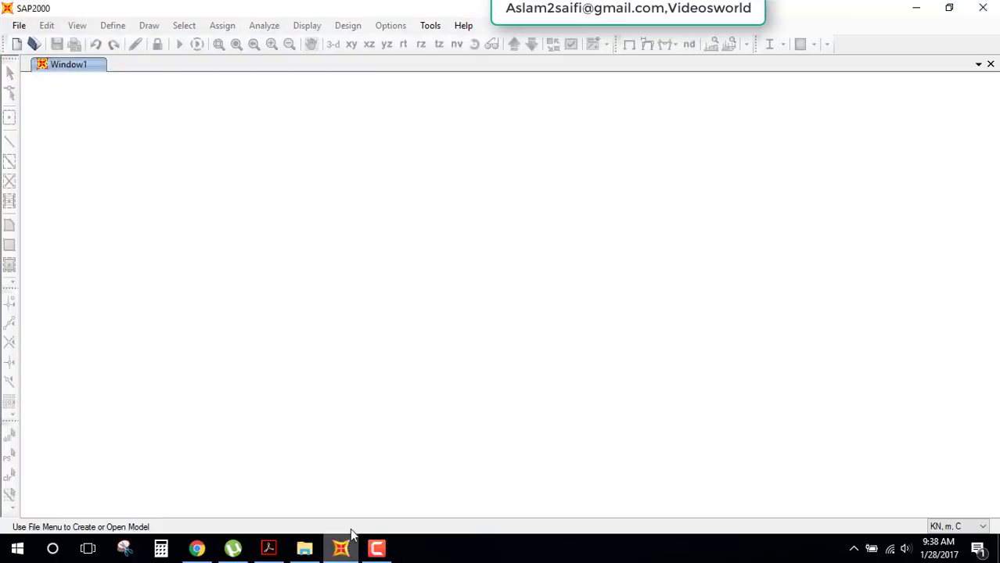
click(297, 548)
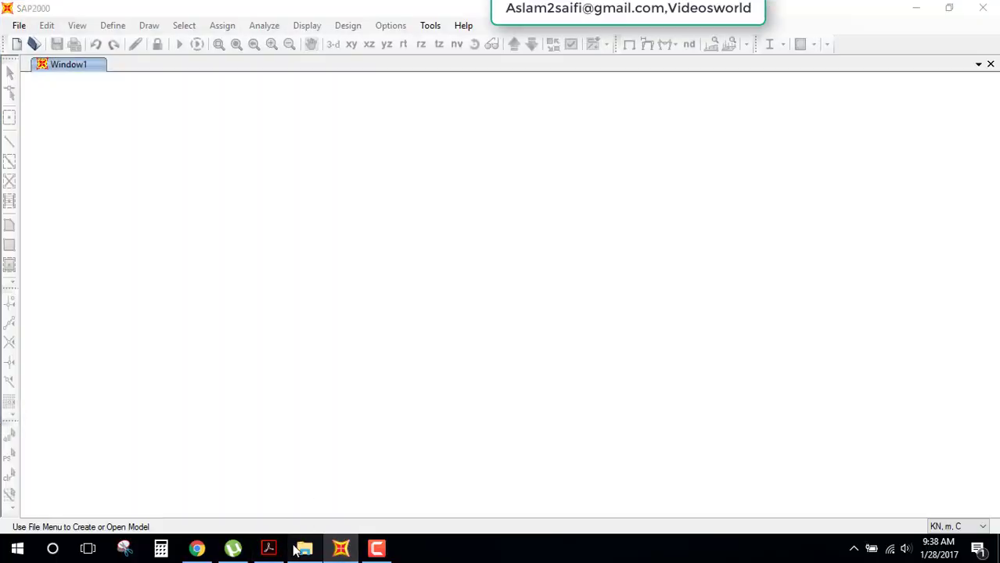
double_click(226, 138)
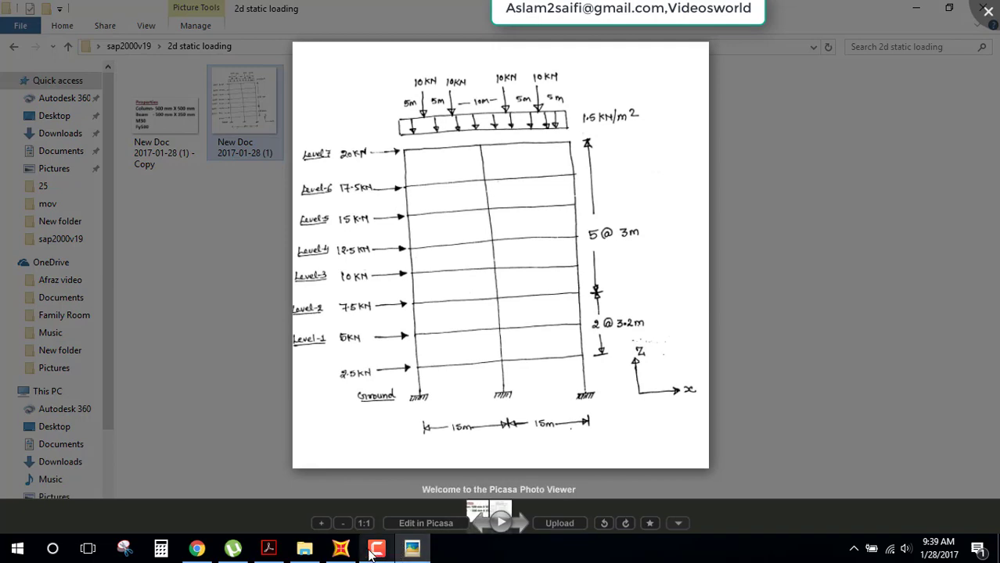
click(341, 548)
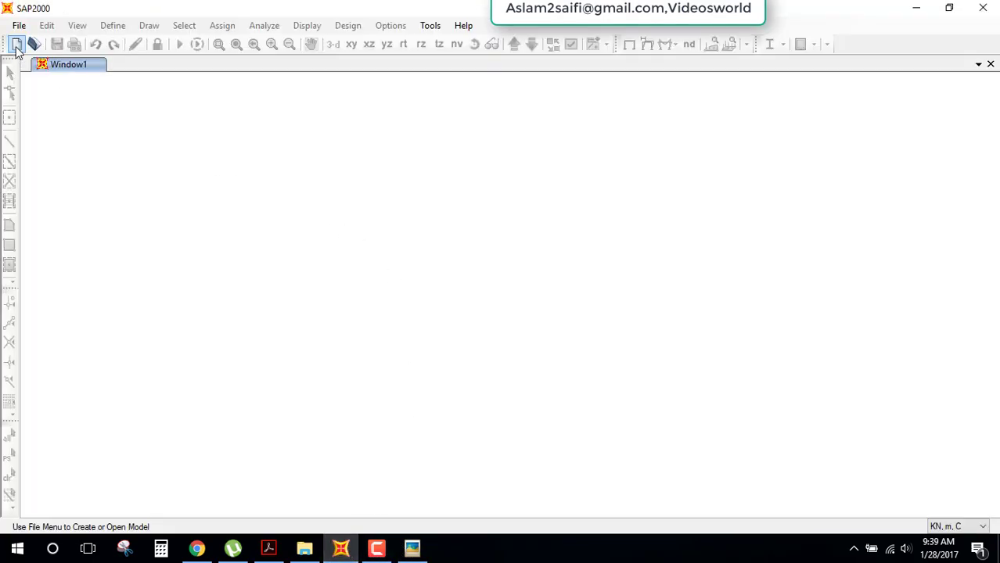
- Start a new grid-only model in kN, m, C units
click(16, 45)
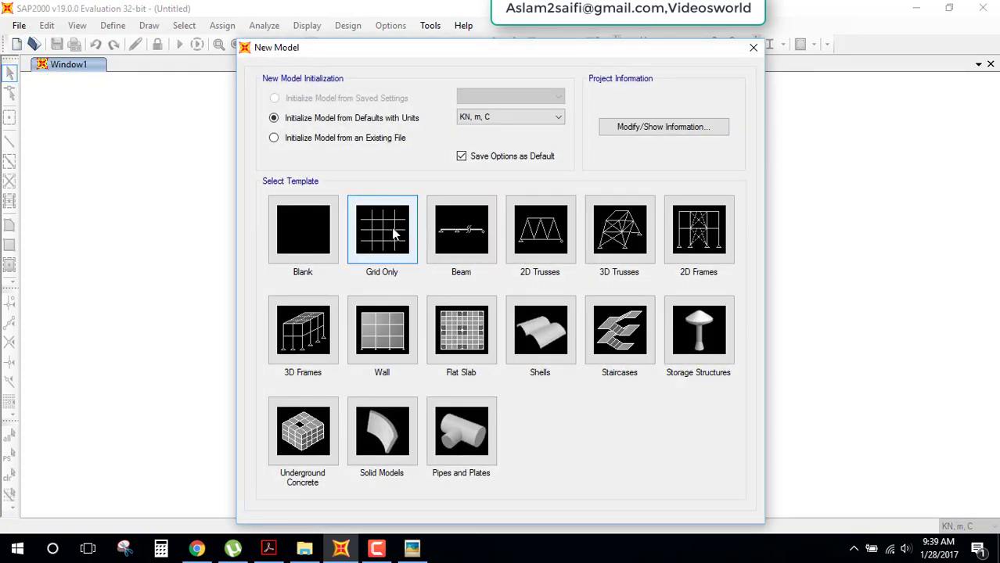
click(470, 123)
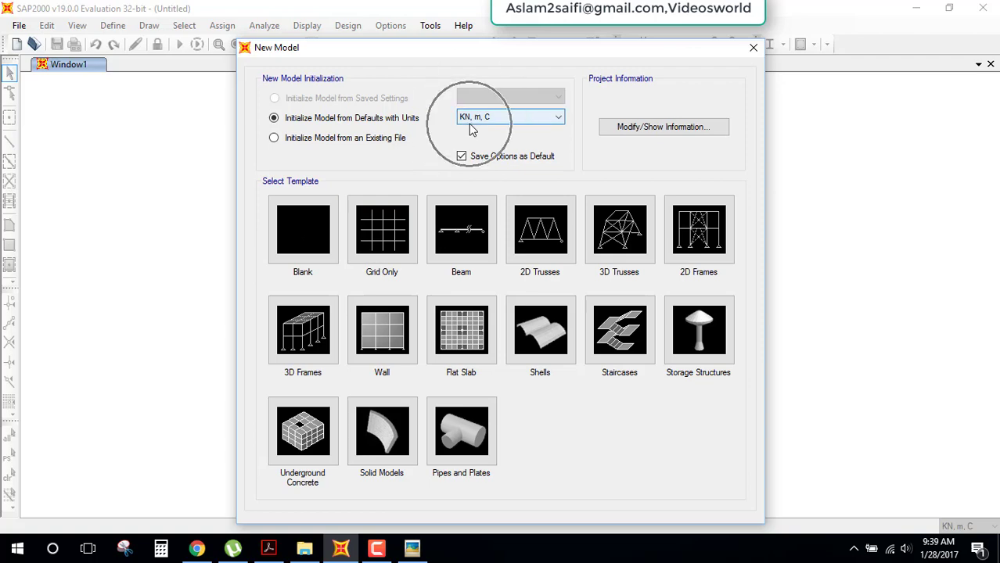
click(383, 243)
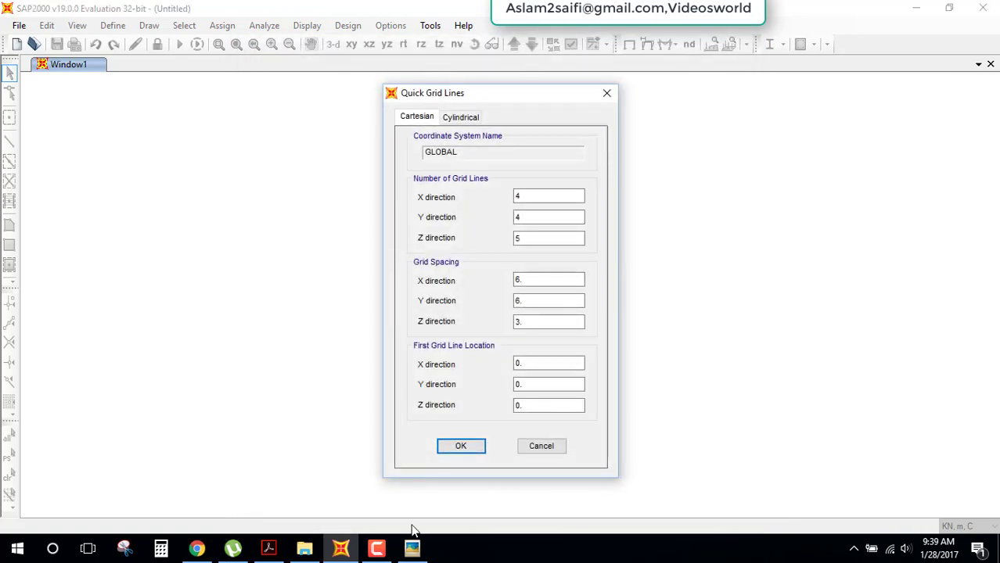
click(412, 550)
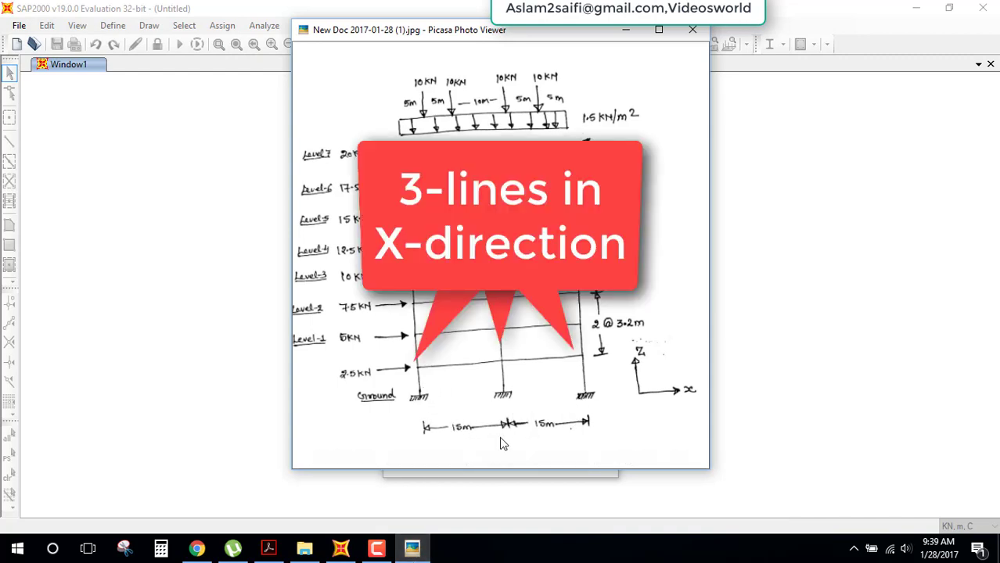
click(419, 552)
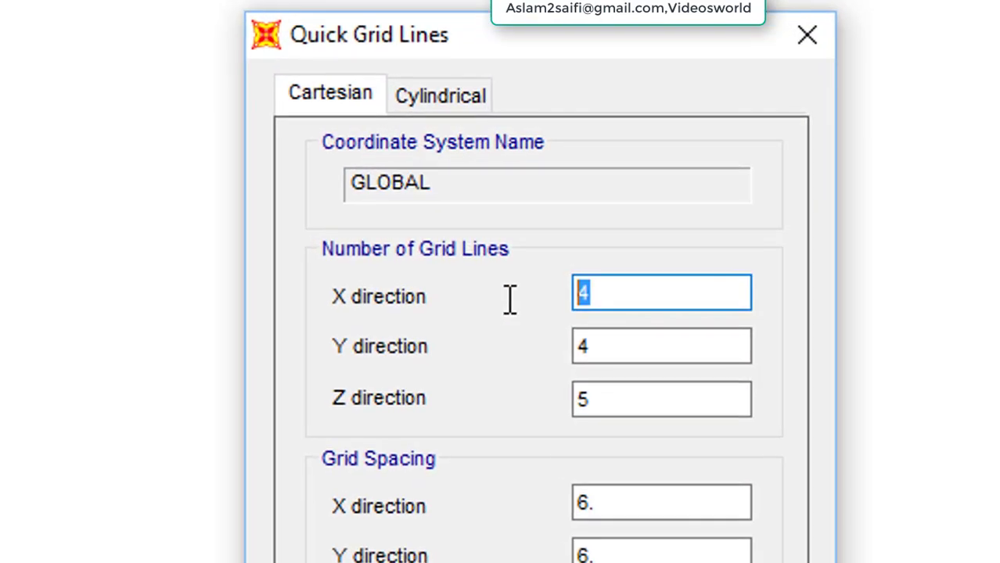
- Set 3 X, 1 Y and 8 Z grid lines, checking the sketch for the level count
text(3)
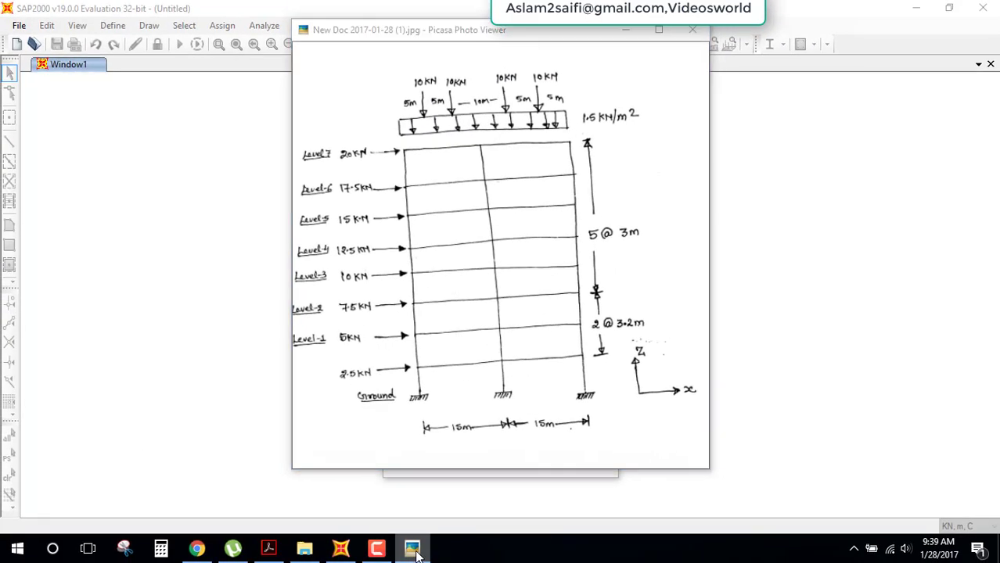
double_click(557, 218)
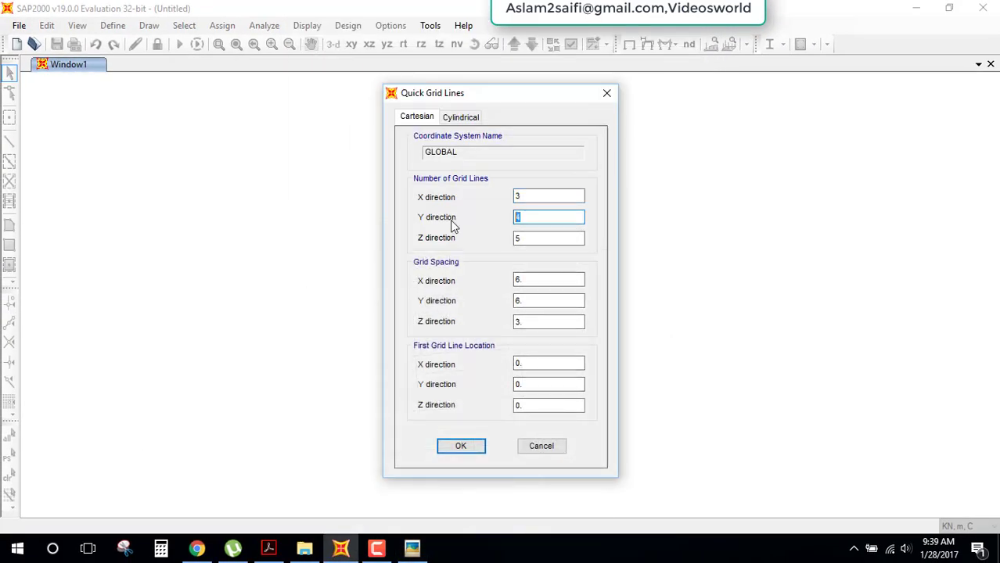
text(1)
click(554, 238)
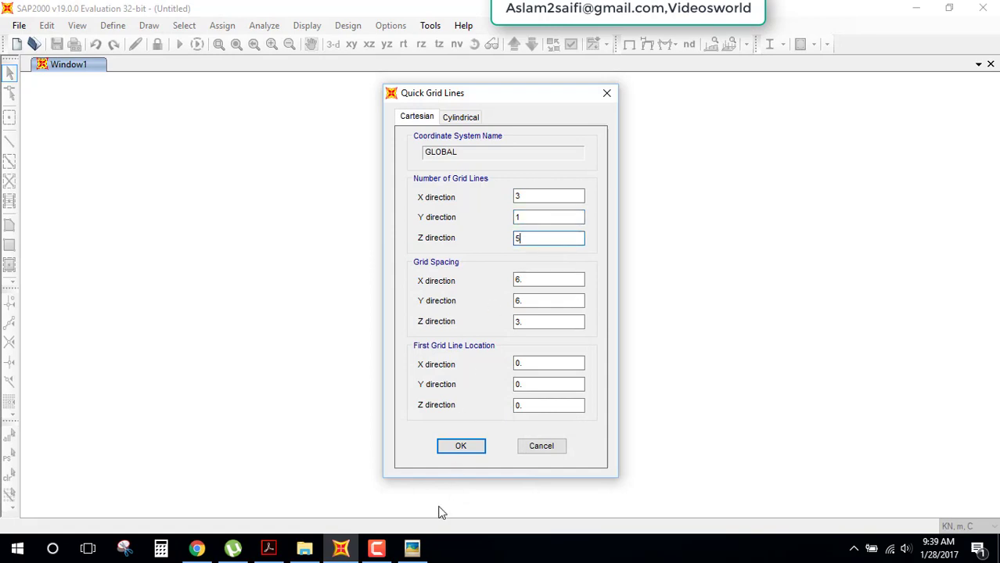
click(412, 550)
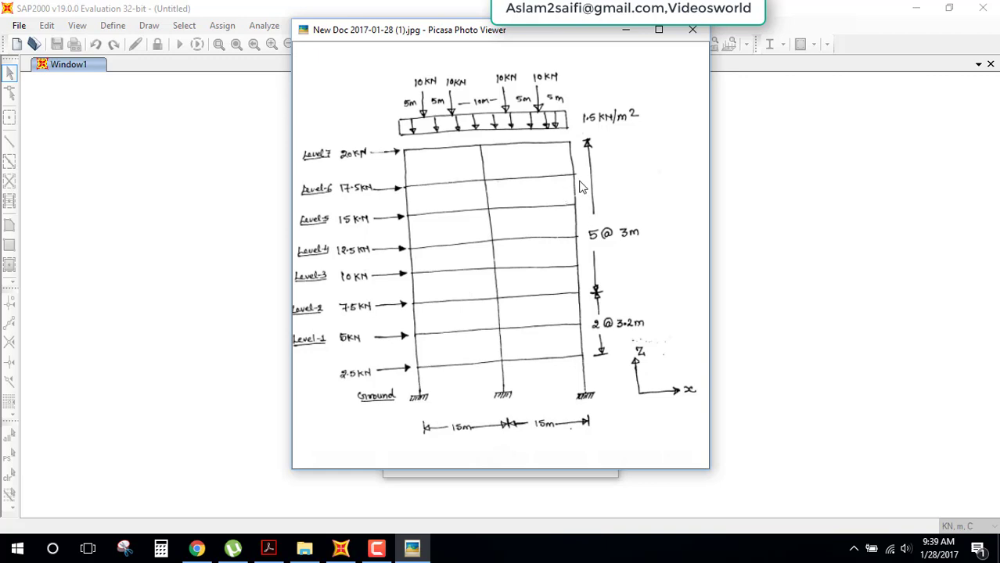
click(692, 29)
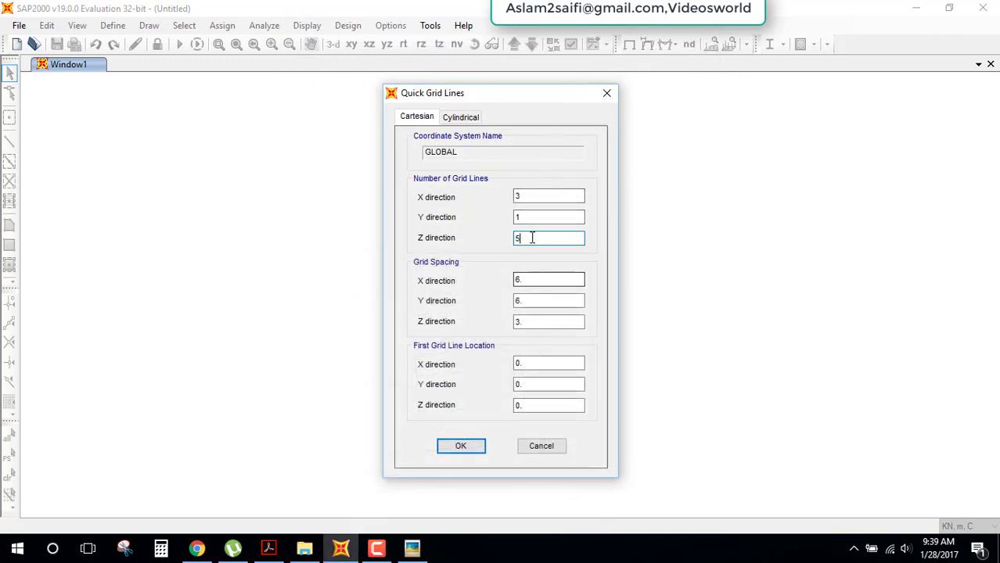
drag(532, 238, 490, 240)
text(8)
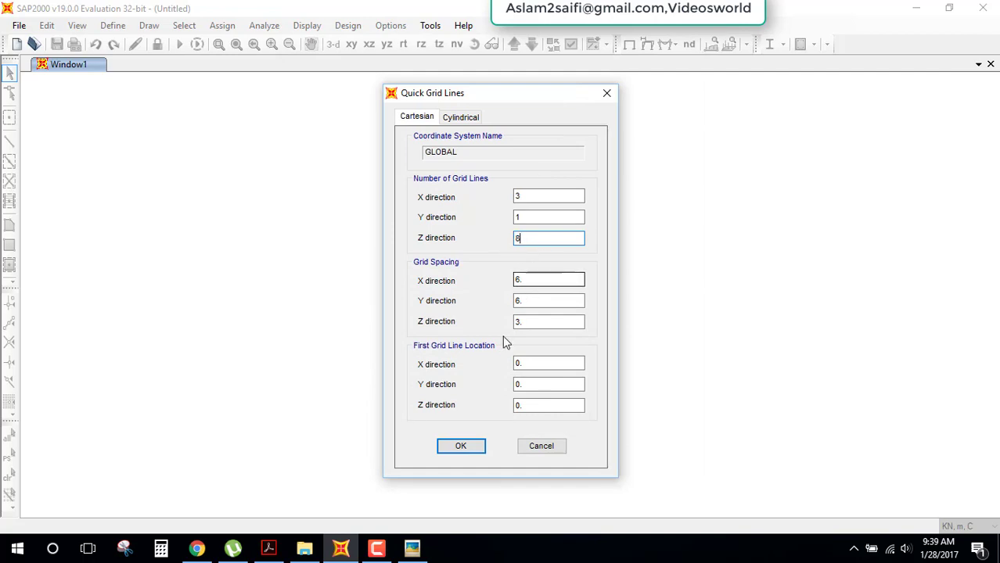
click(419, 551)
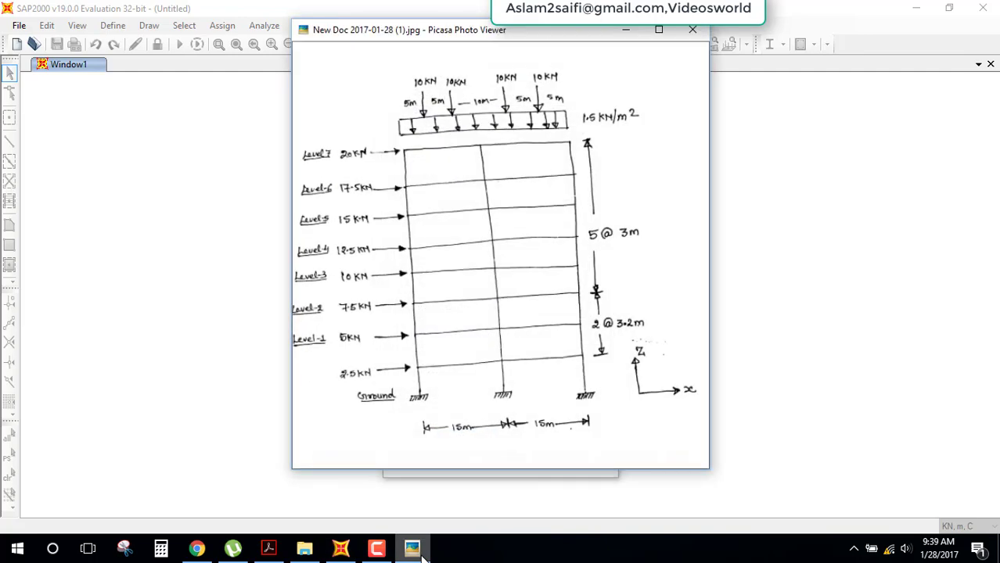
click(420, 552)
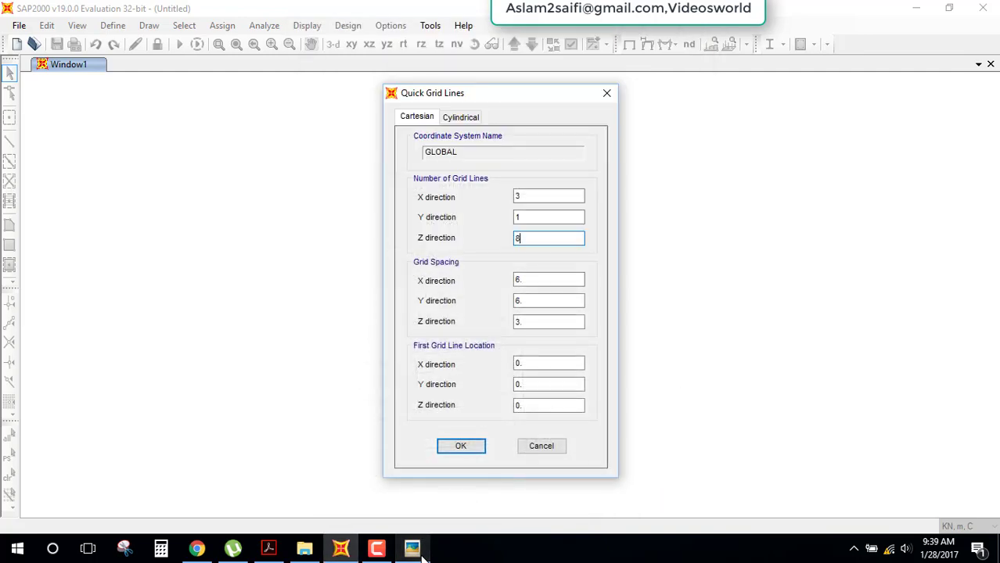
click(421, 553)
click(423, 554)
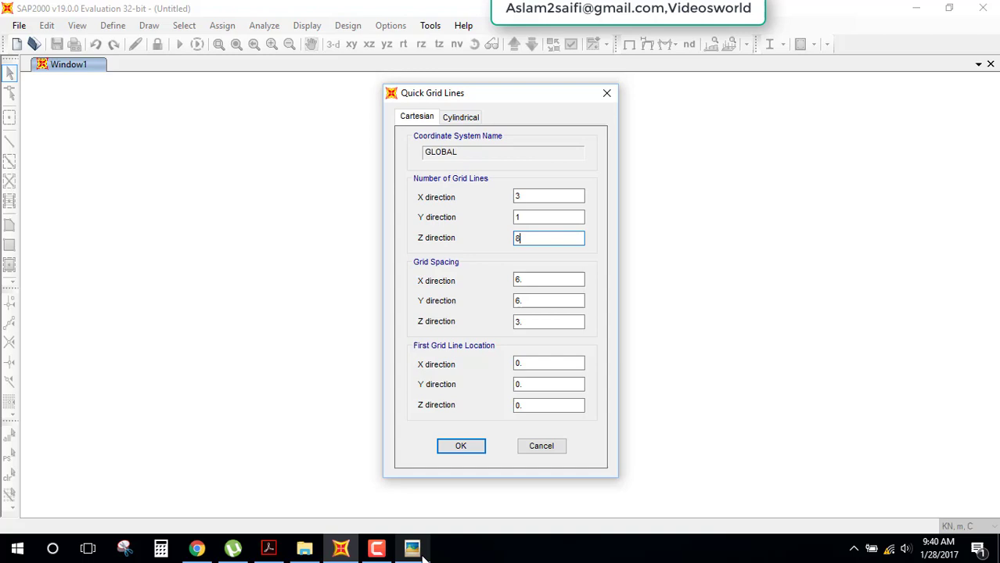
- Set the X grid spacing to 15 m and create the grid
click(548, 280)
drag(506, 279, 460, 283)
text(15)
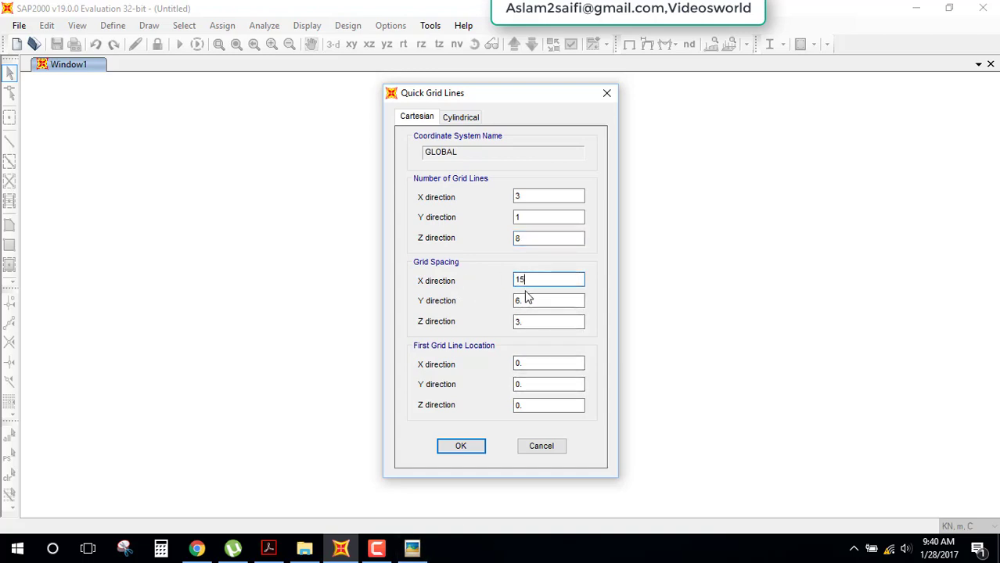
click(532, 301)
mouse_move(533, 301)
mouse_down()
mouse_move(509, 302)
mouse_move(503, 324)
mouse_up()
click(528, 323)
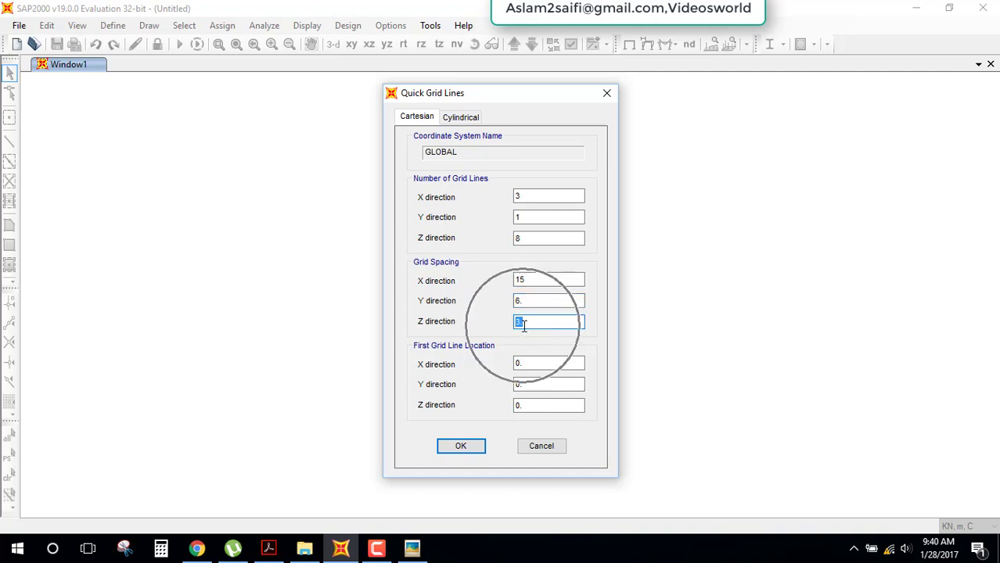
click(476, 449)
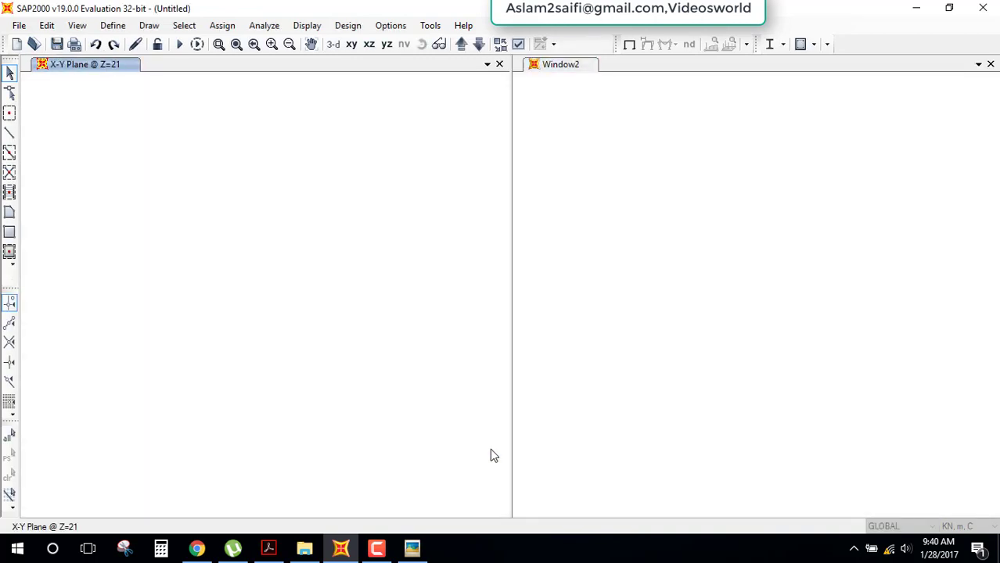
- Show the 3-D pane as the X-Z elevation at Y=0 and bring up its grid editing menu
click(493, 455)
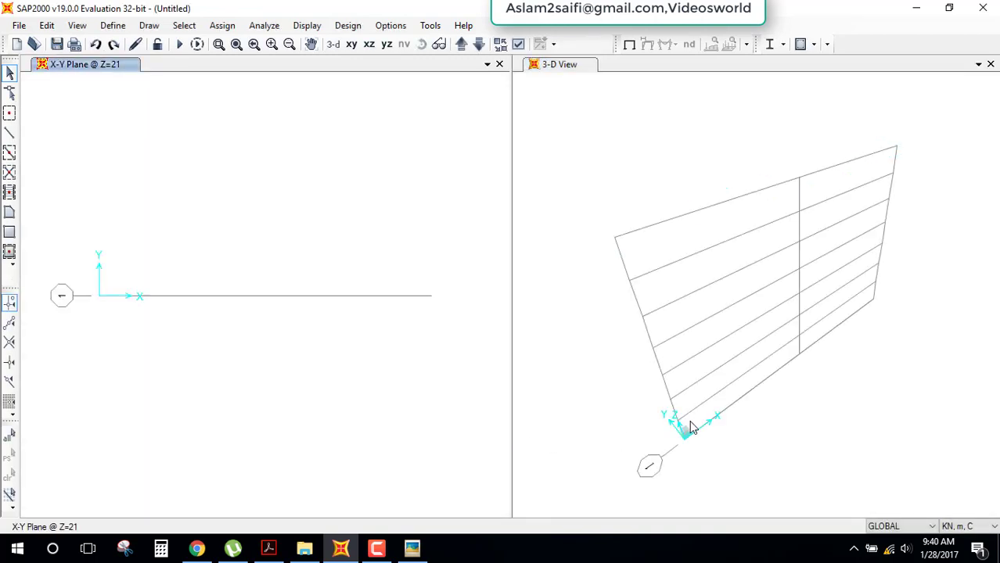
click(590, 179)
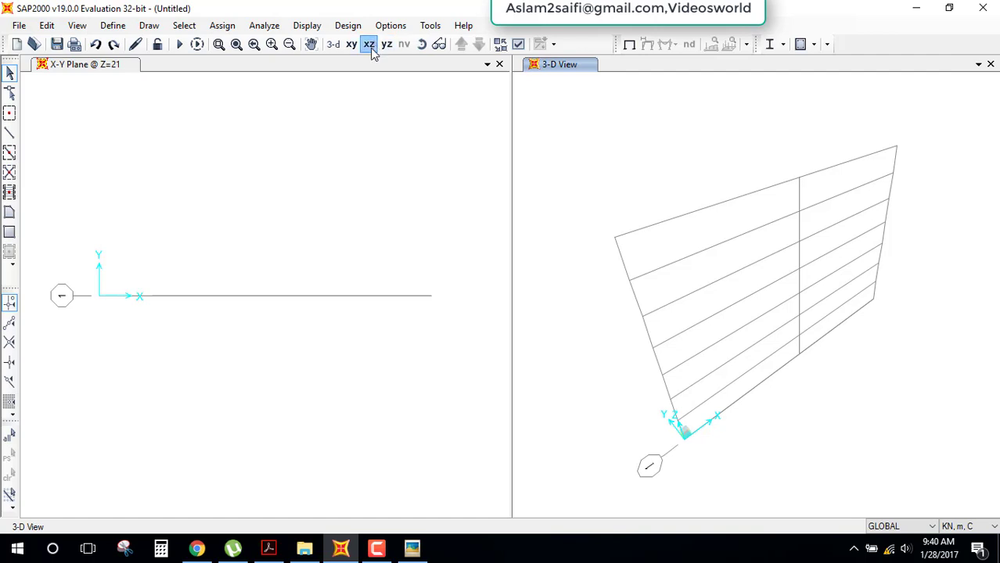
click(368, 44)
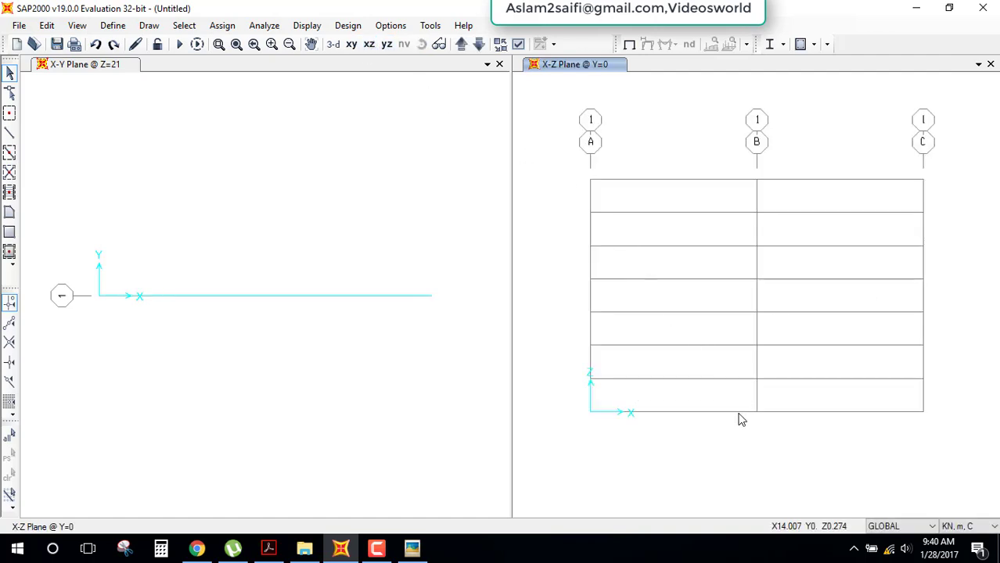
click(662, 256)
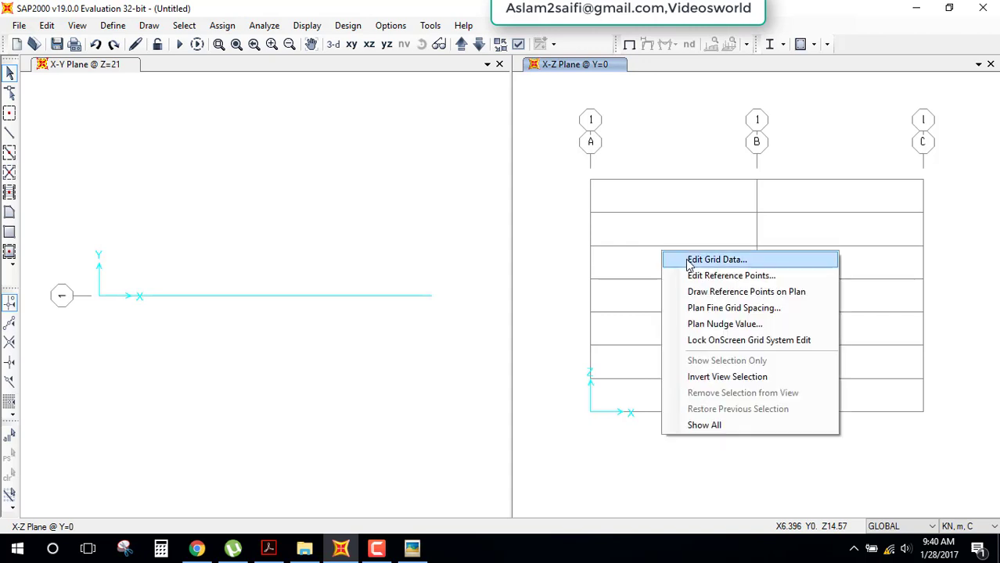
- Open the GLOBAL grid system data and select the Z2 elevation value
click(690, 261)
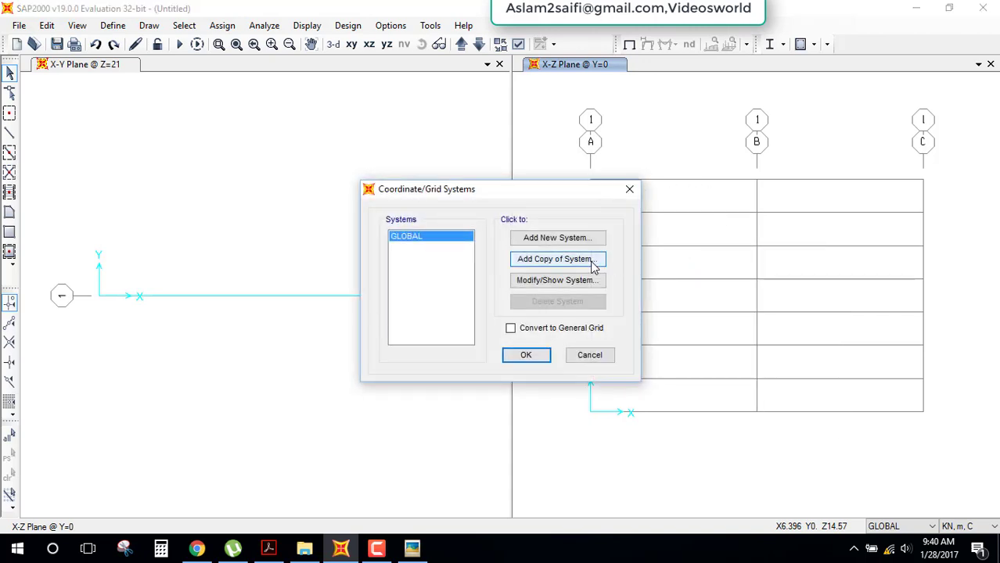
click(554, 282)
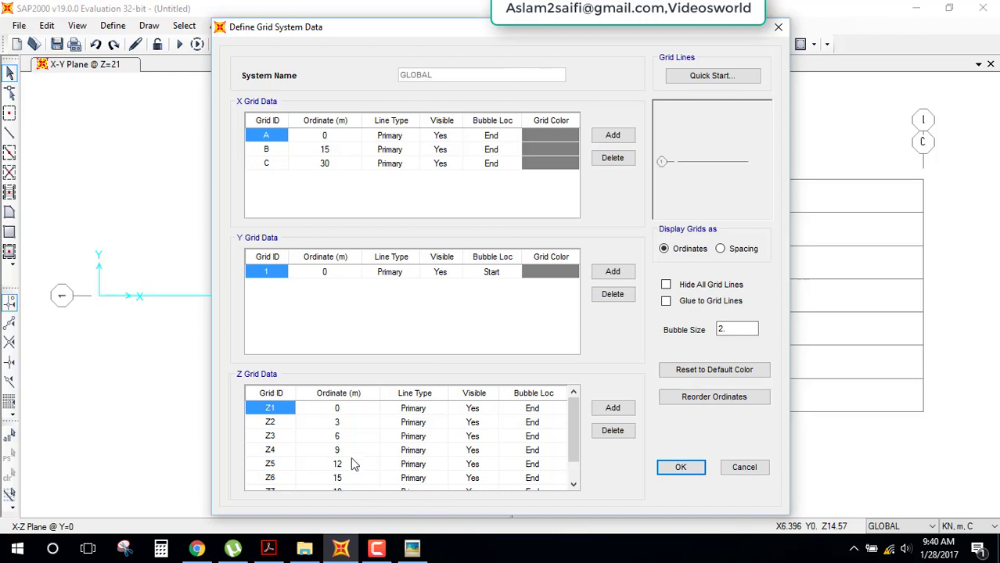
scroll(351, 461, down, 1)
scroll(352, 456, up, 1)
click(353, 426)
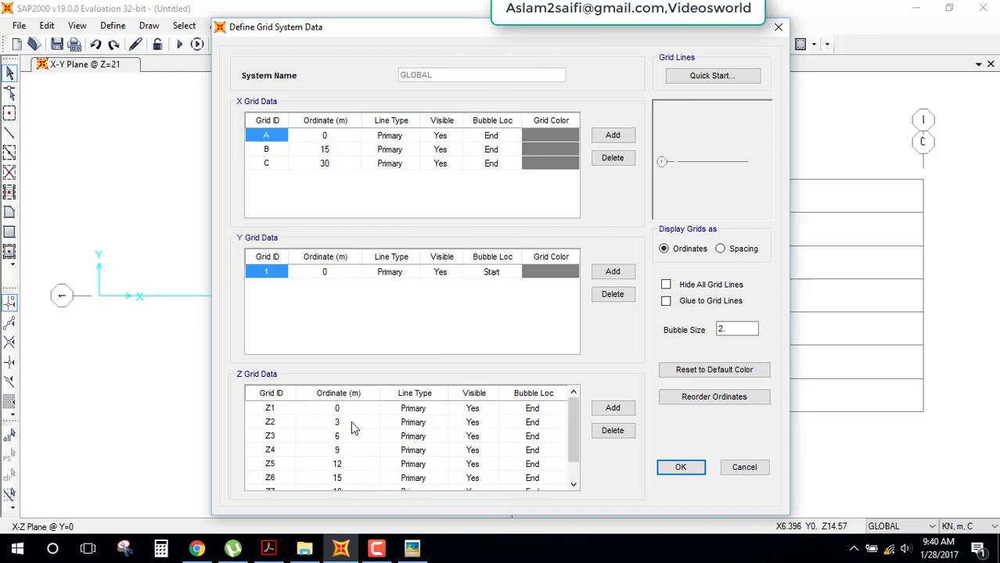
click(352, 426)
text(.2)
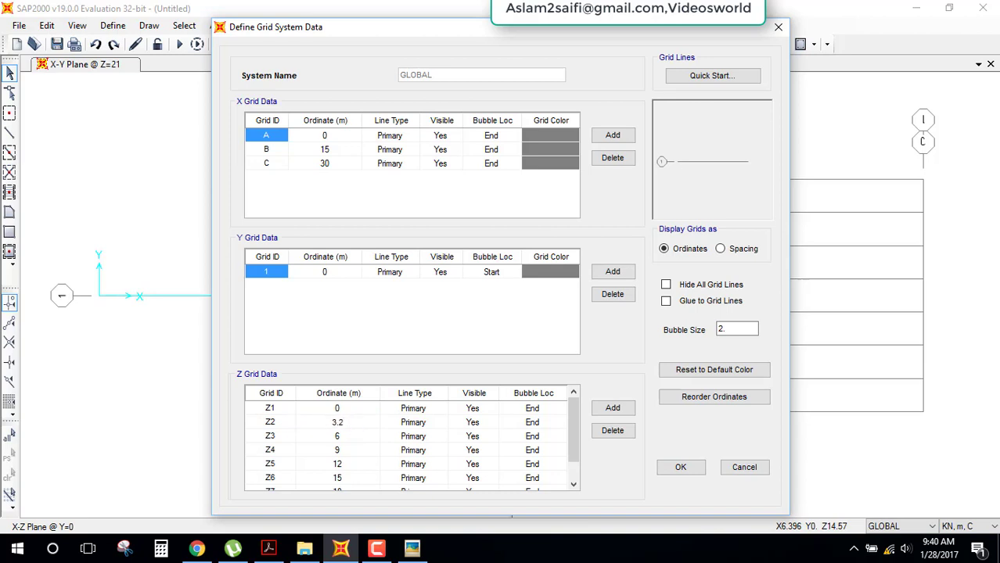
- Change the Z2 storey spacing to 3.2 m, confirm levels reach 21.4 m, and accept
click(720, 249)
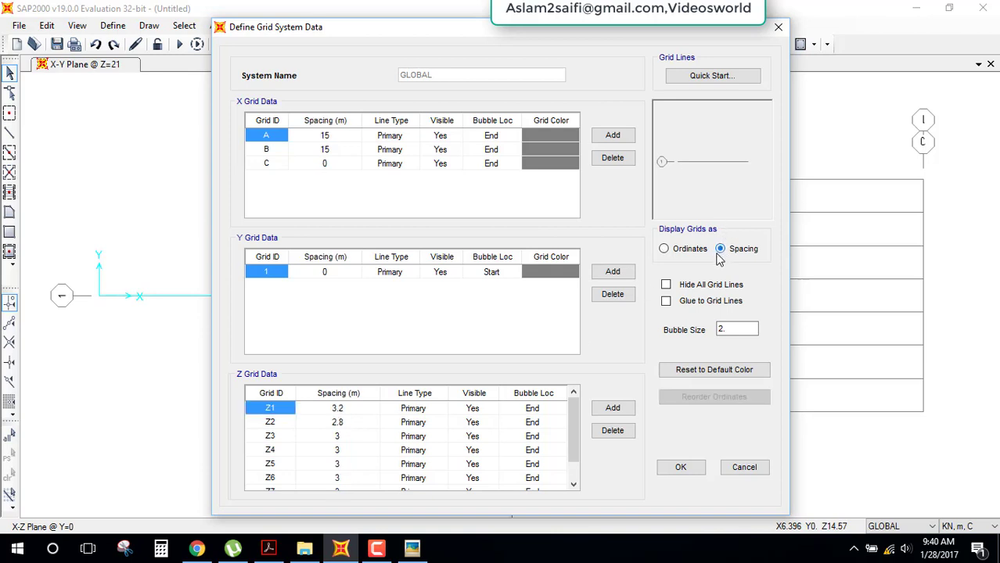
click(355, 428)
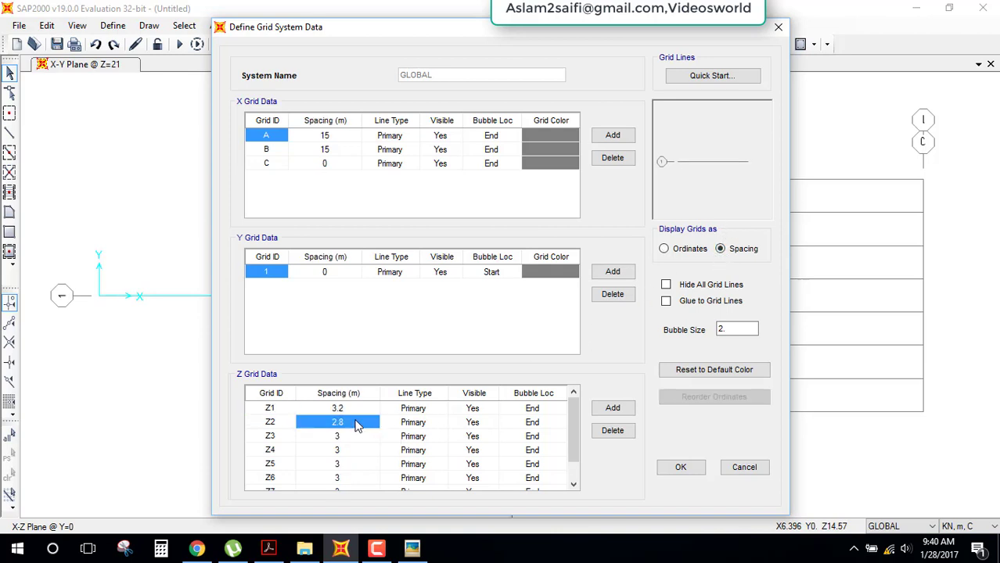
text(3.2)
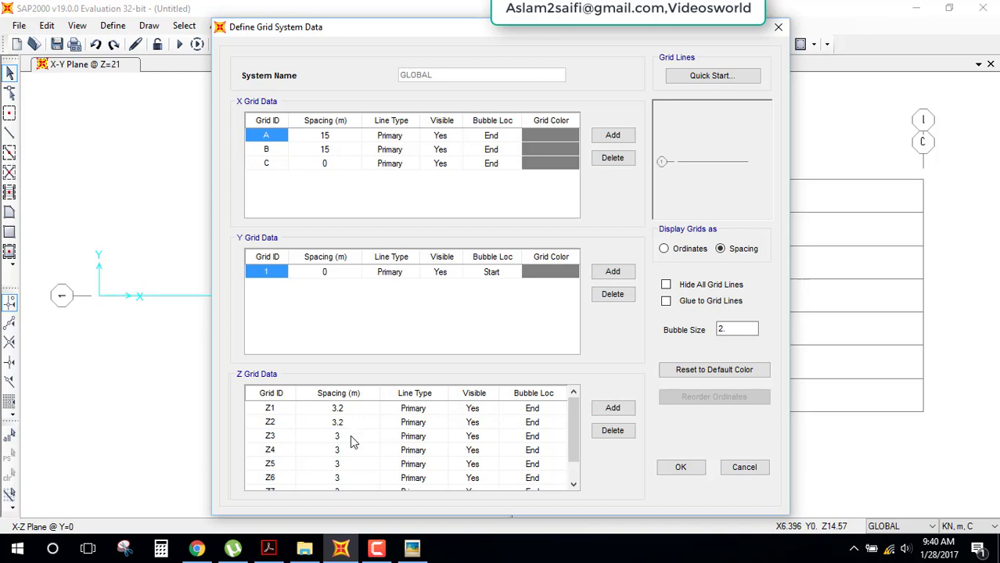
click(351, 440)
scroll(356, 452, down, 1)
scroll(356, 452, up, 1)
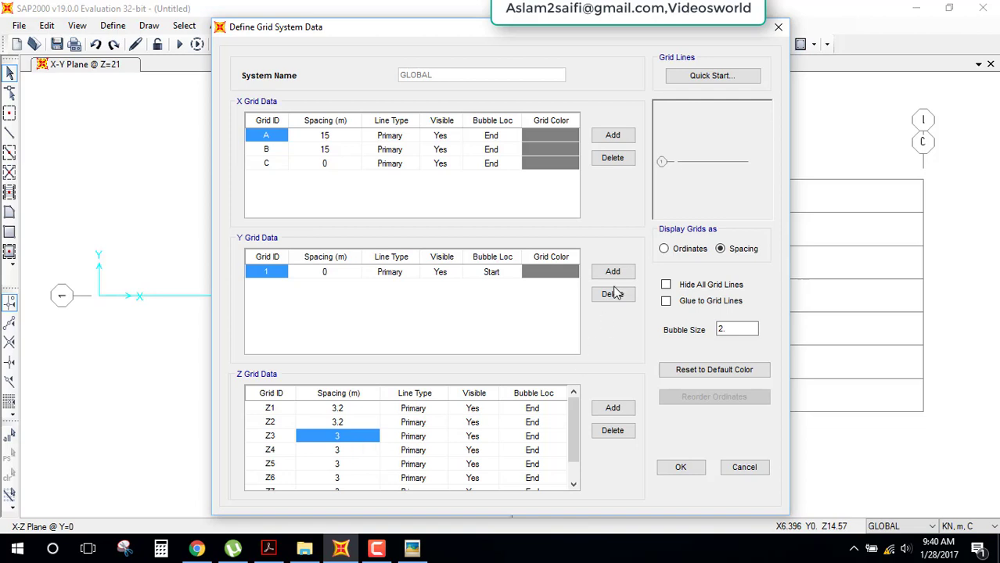
click(721, 251)
scroll(363, 473, down, 1)
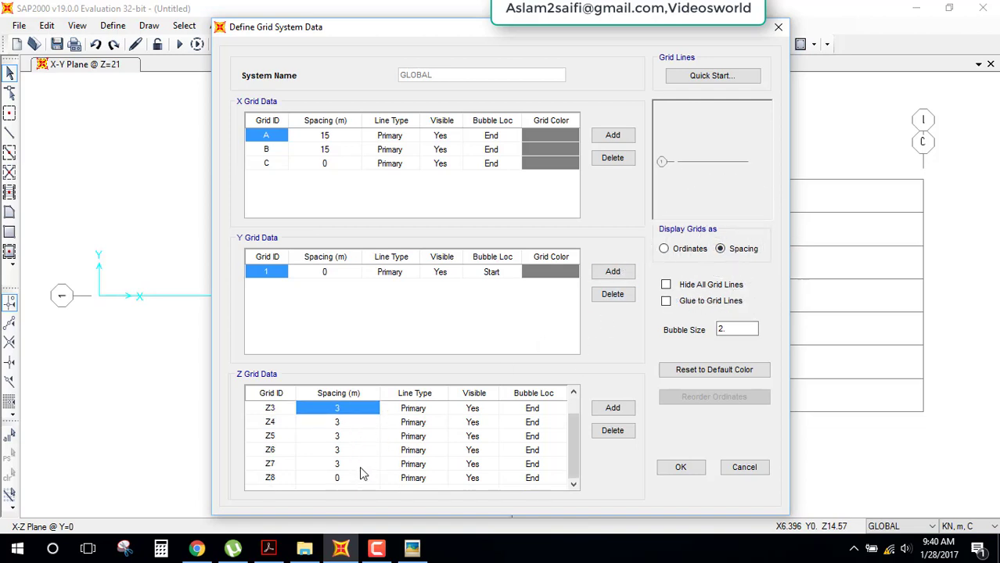
click(664, 249)
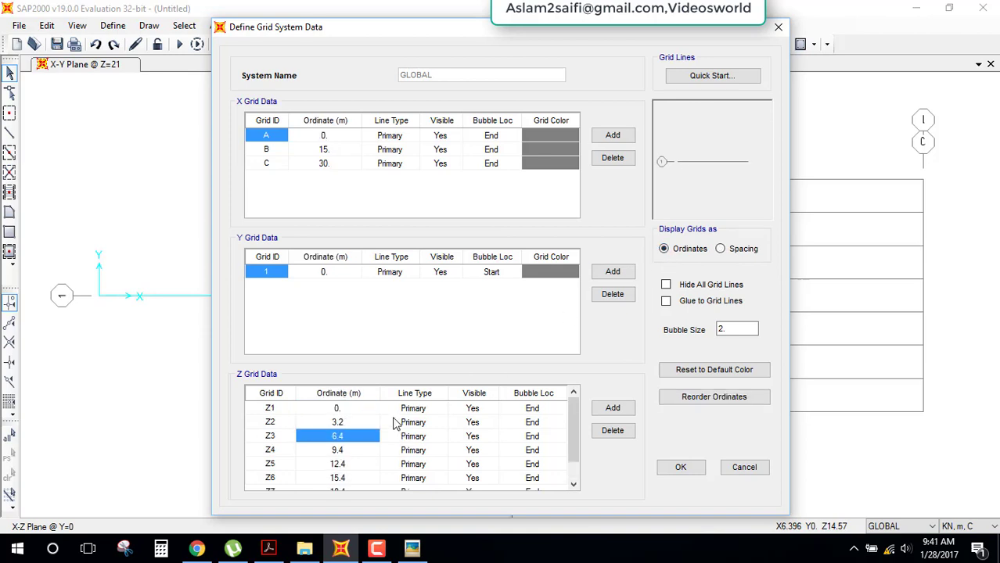
scroll(362, 428, down, 1)
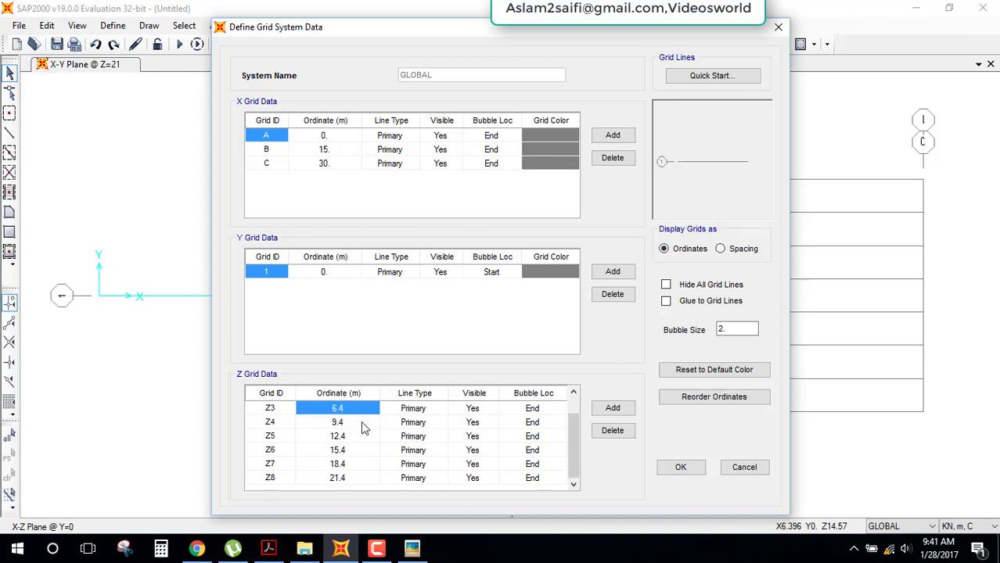
click(677, 468)
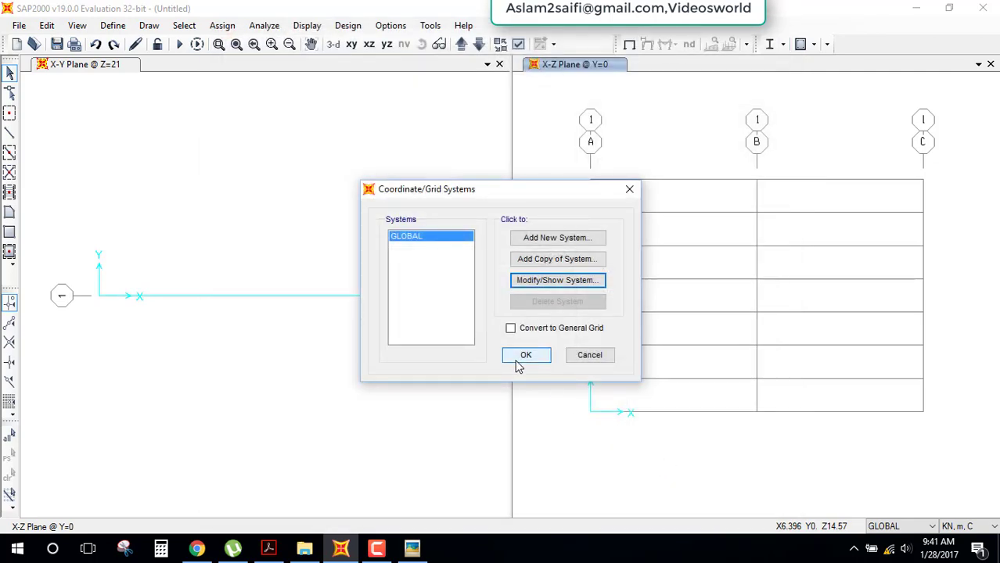
- Confirm the grid, then review the Properties slide: 500×500 columns, 500×350 beams, M30, Fy500
click(518, 357)
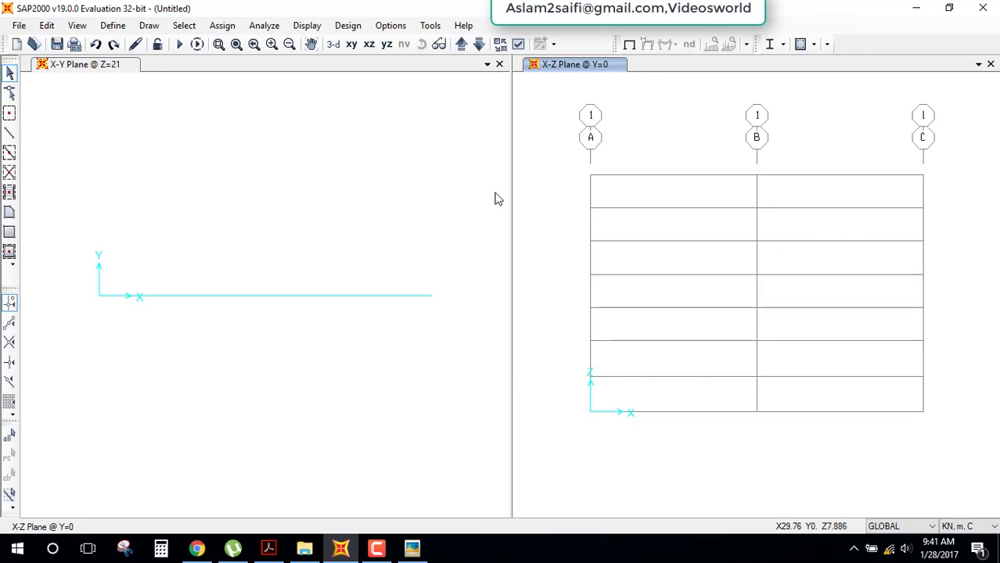
click(412, 549)
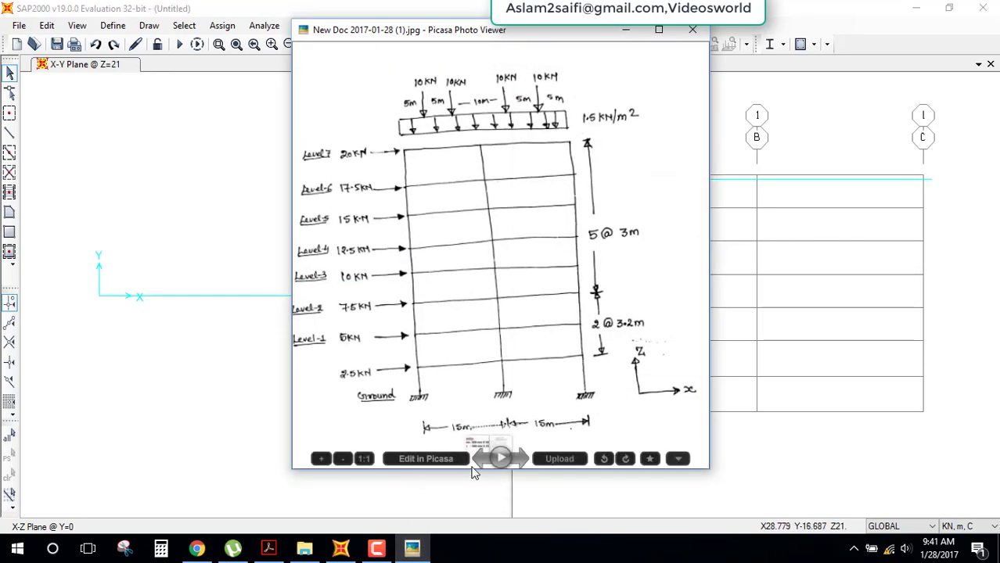
click(478, 463)
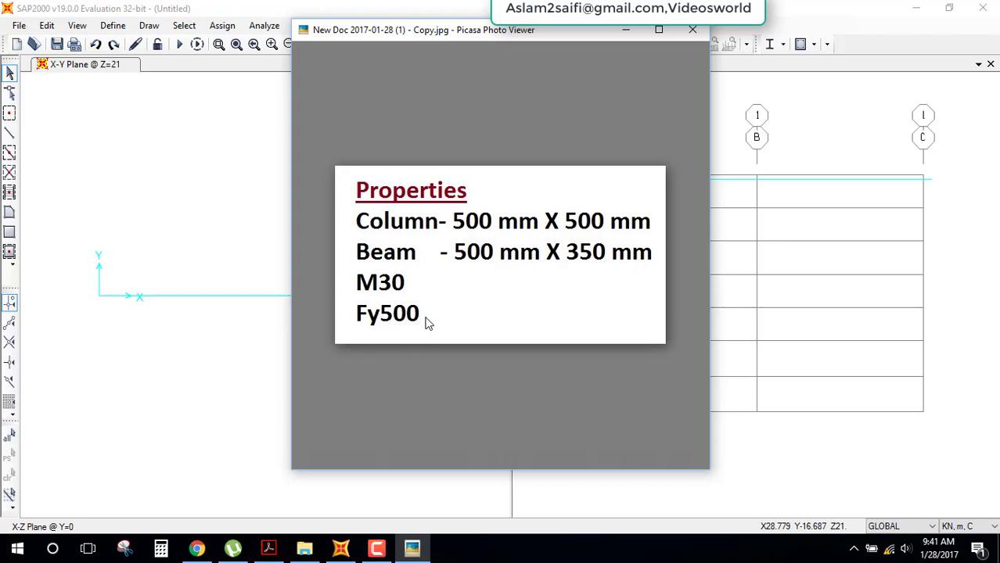
- Open the material definitions and delete the 4000Psi material
click(628, 32)
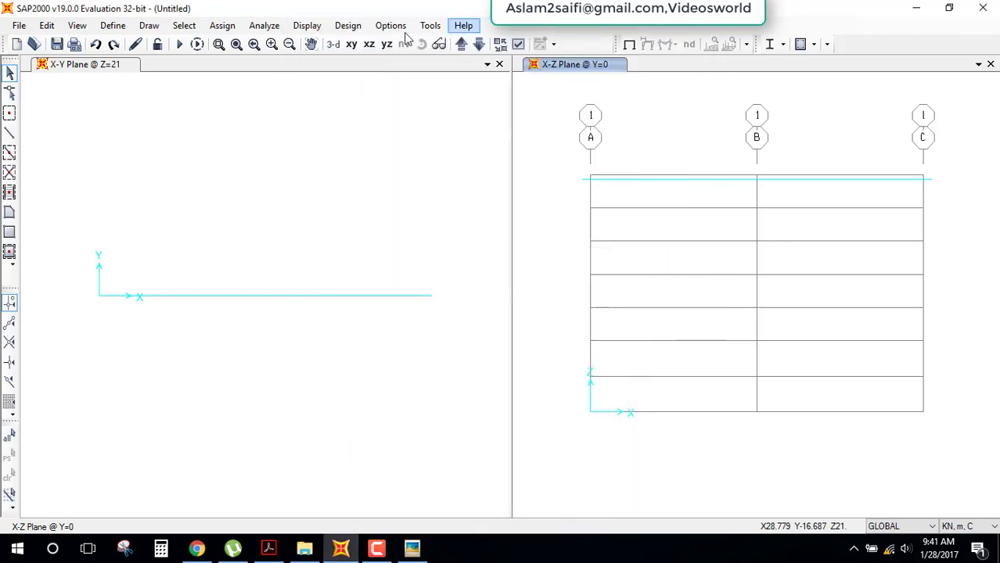
click(103, 27)
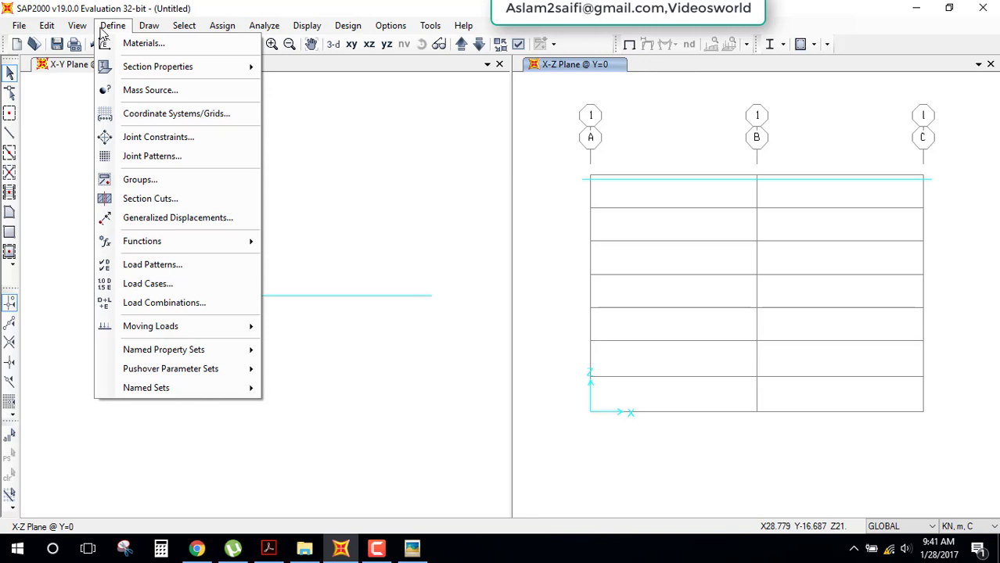
click(149, 46)
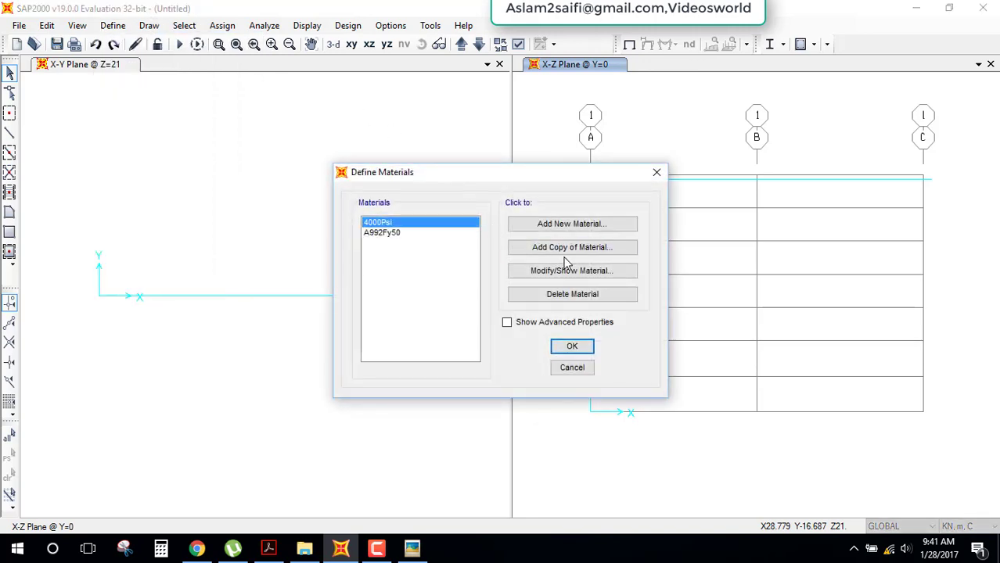
click(548, 297)
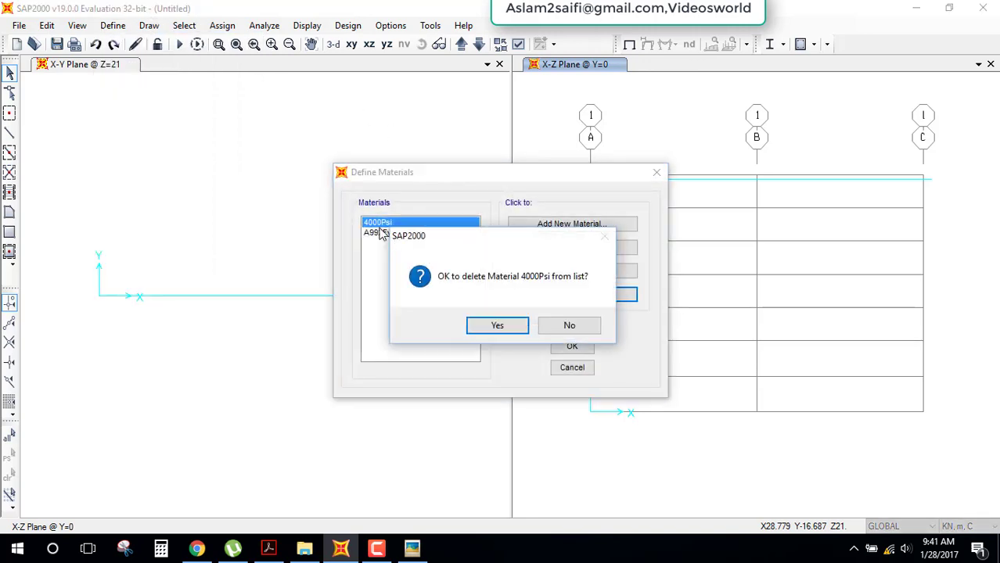
click(501, 327)
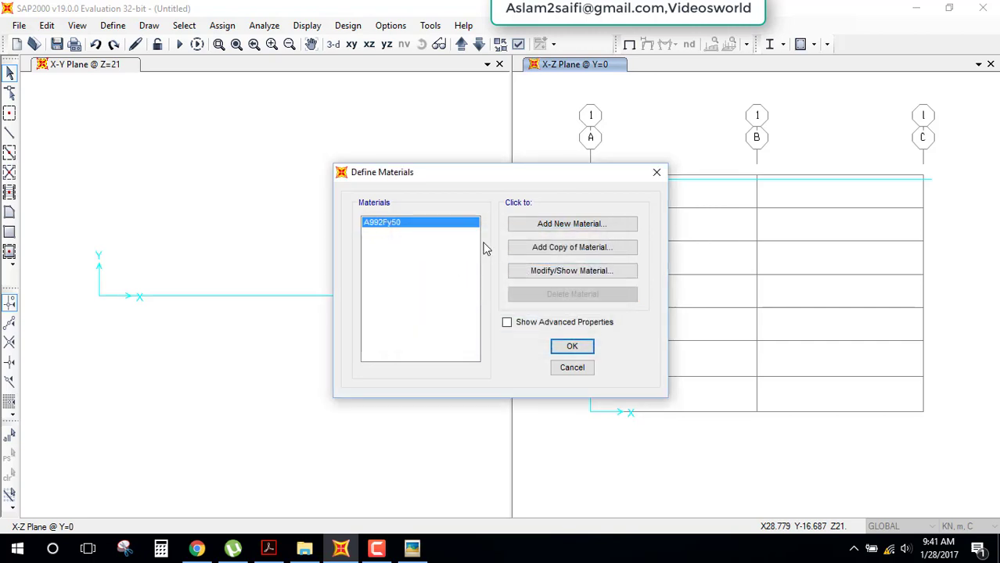
- Add an Indian-standard M30 concrete material and close the material definitions
click(572, 224)
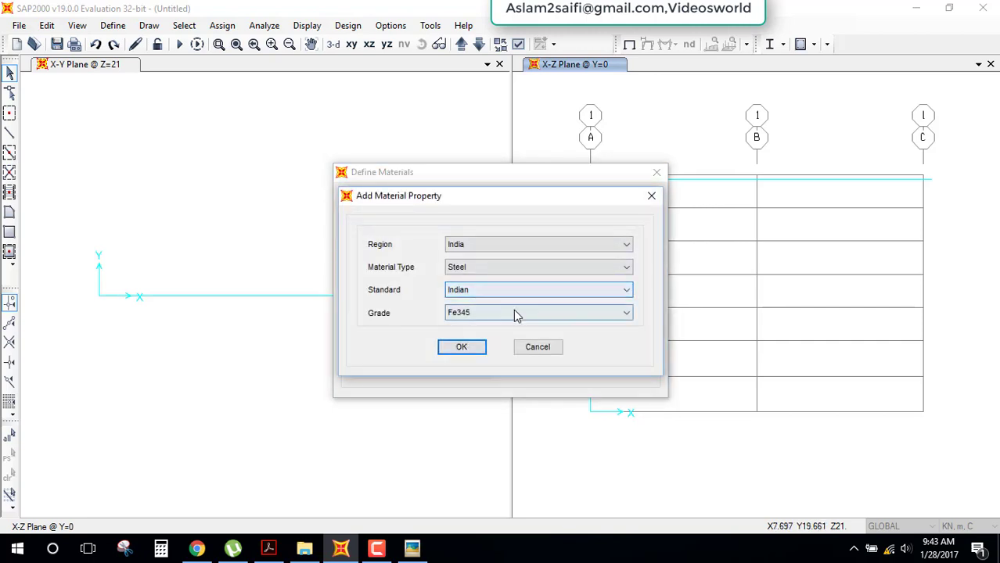
click(531, 266)
click(501, 288)
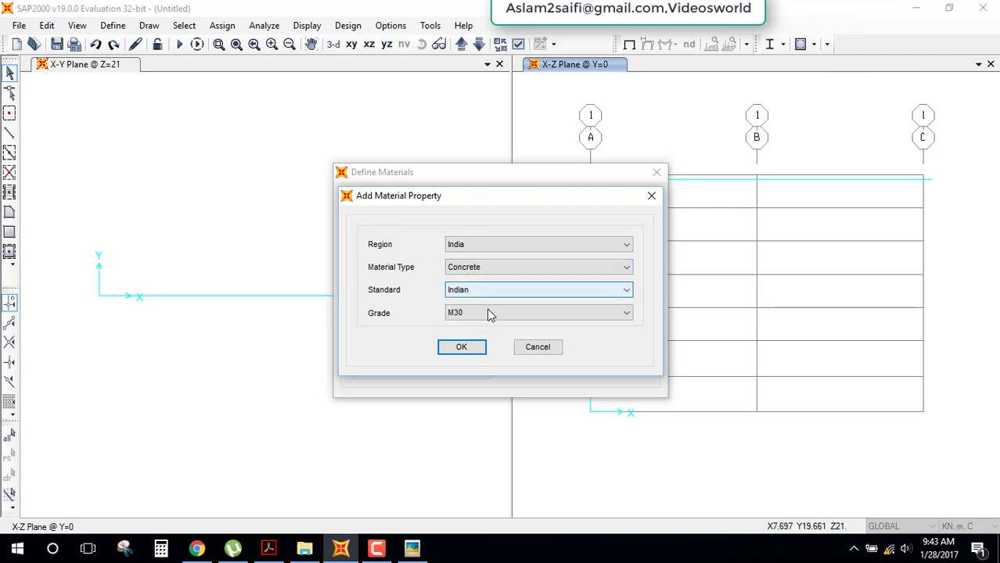
click(462, 349)
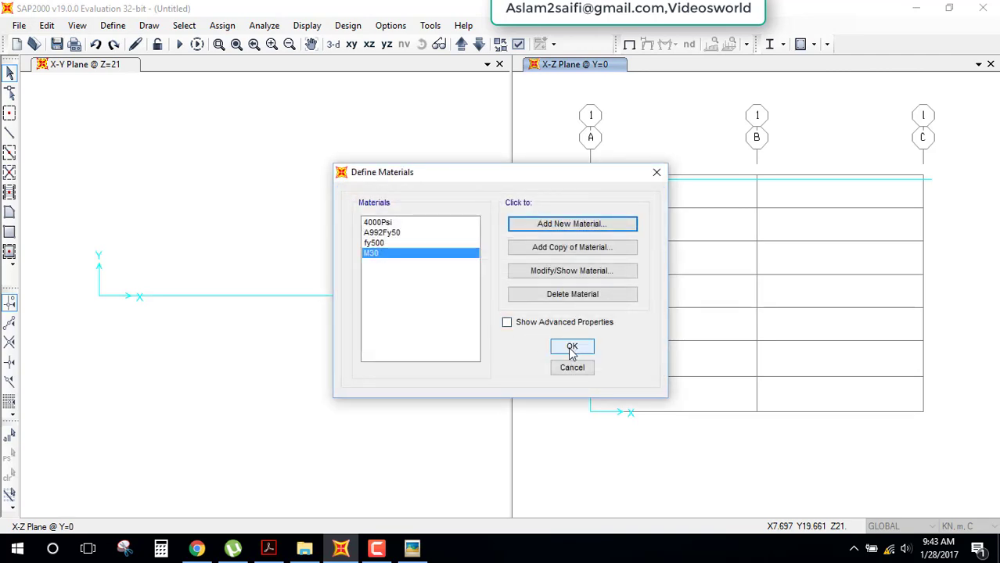
click(571, 350)
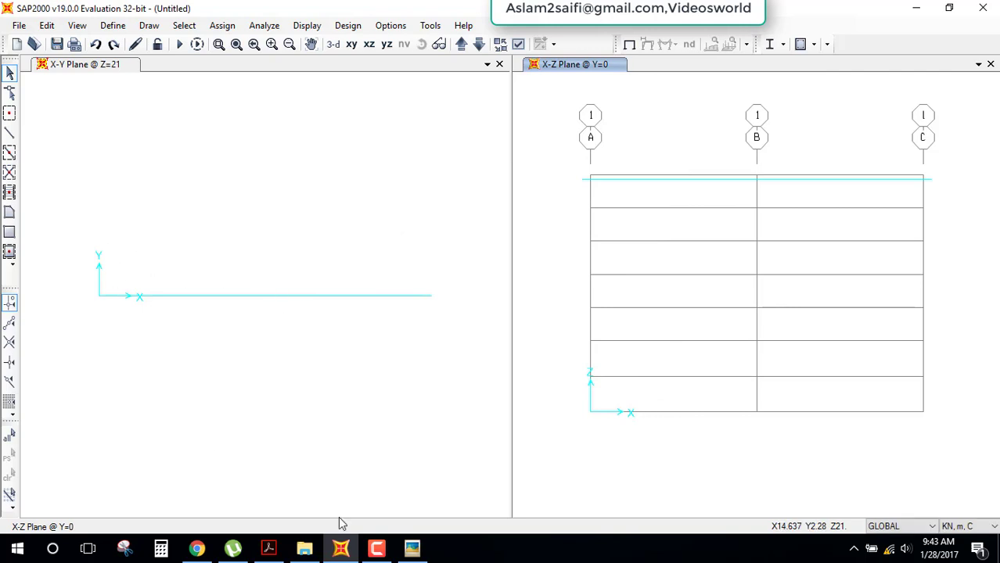
click(412, 548)
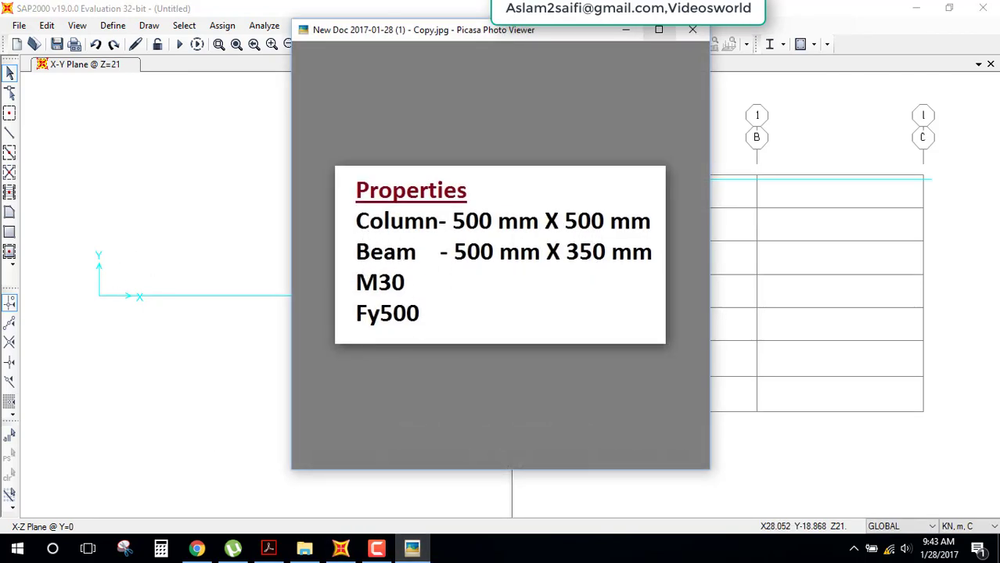
click(625, 29)
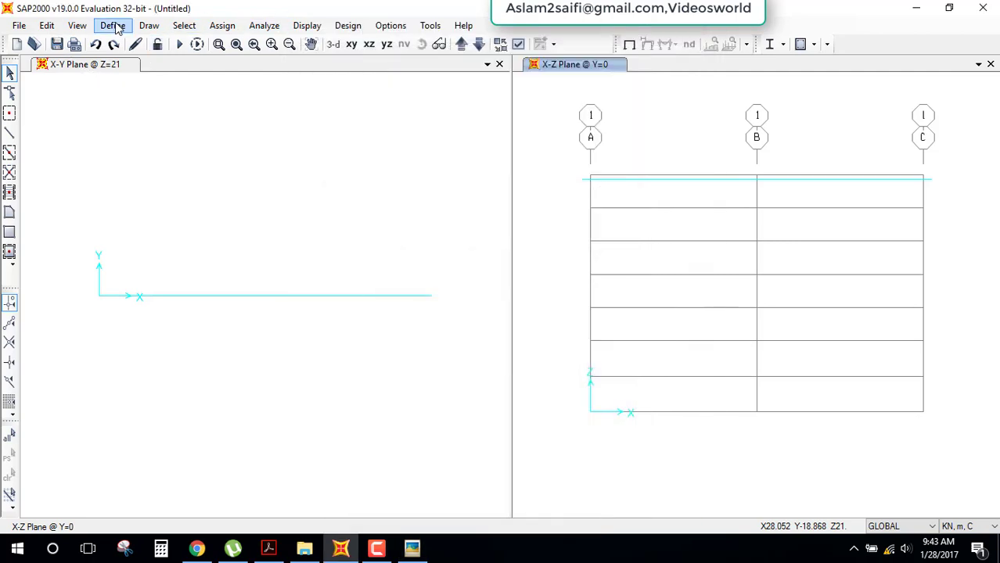
click(115, 26)
mouse_move(157, 66)
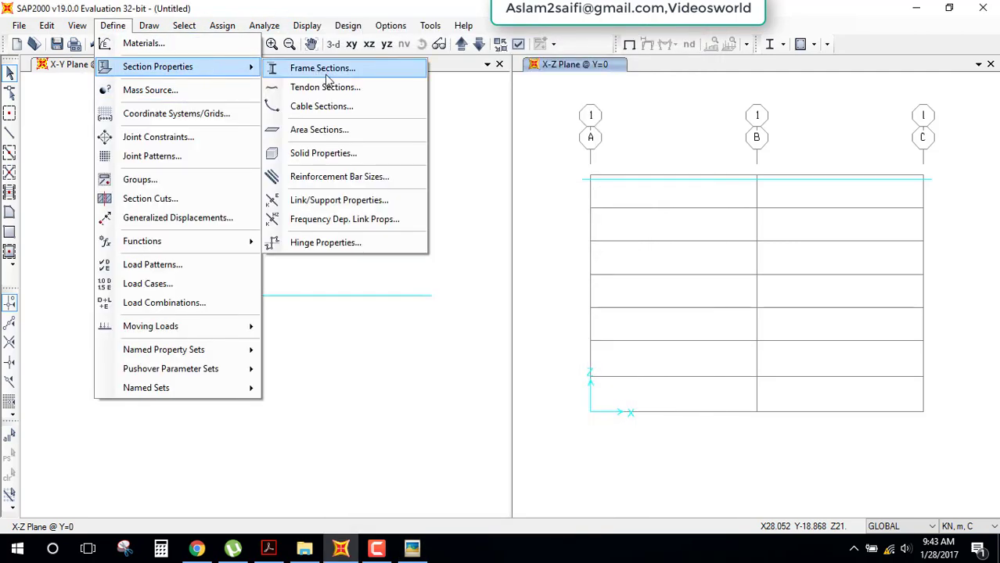
- Add a 0.5 × 0.5 m rectangular section named 'column' in M30 and open its reinforcement data
click(328, 76)
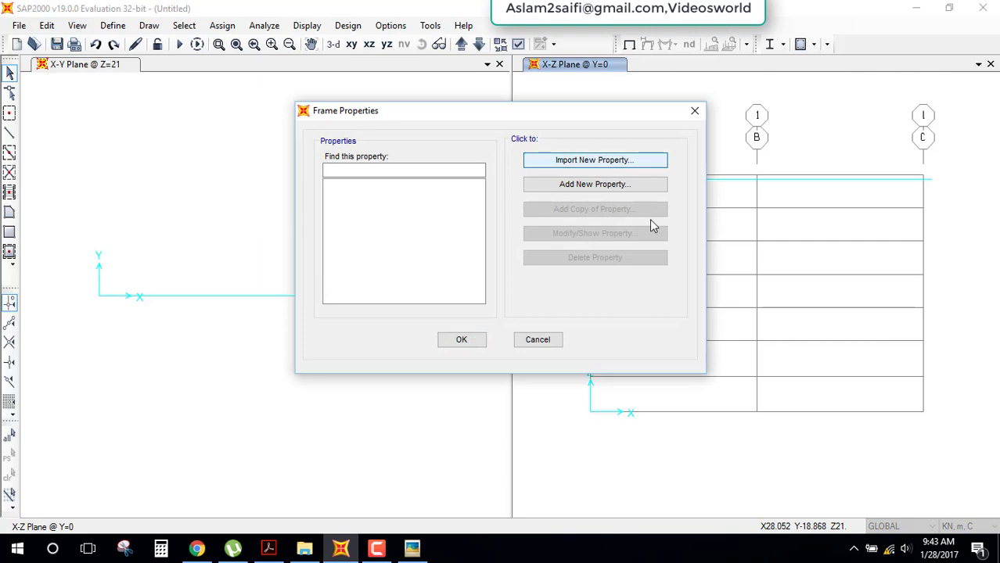
click(631, 186)
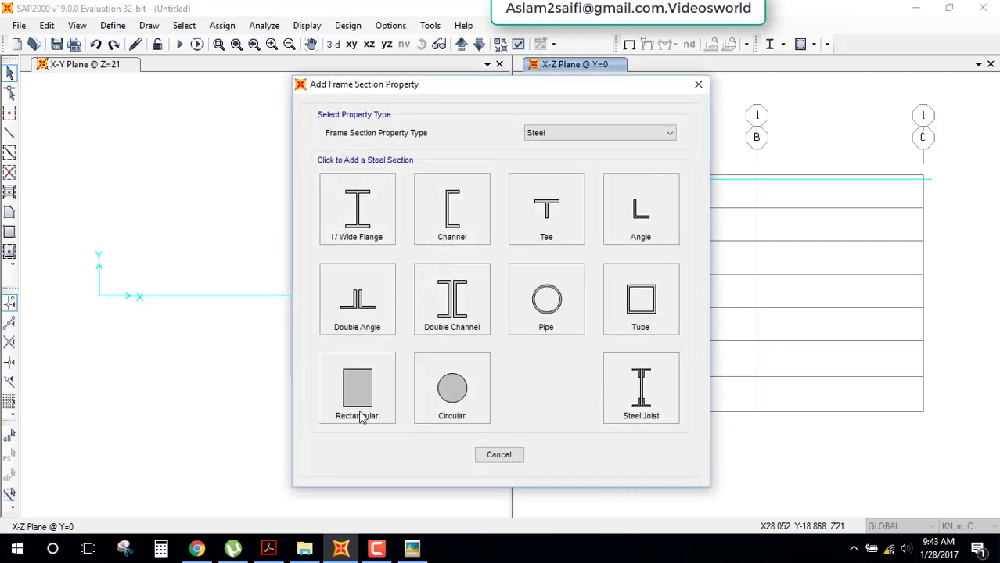
click(360, 414)
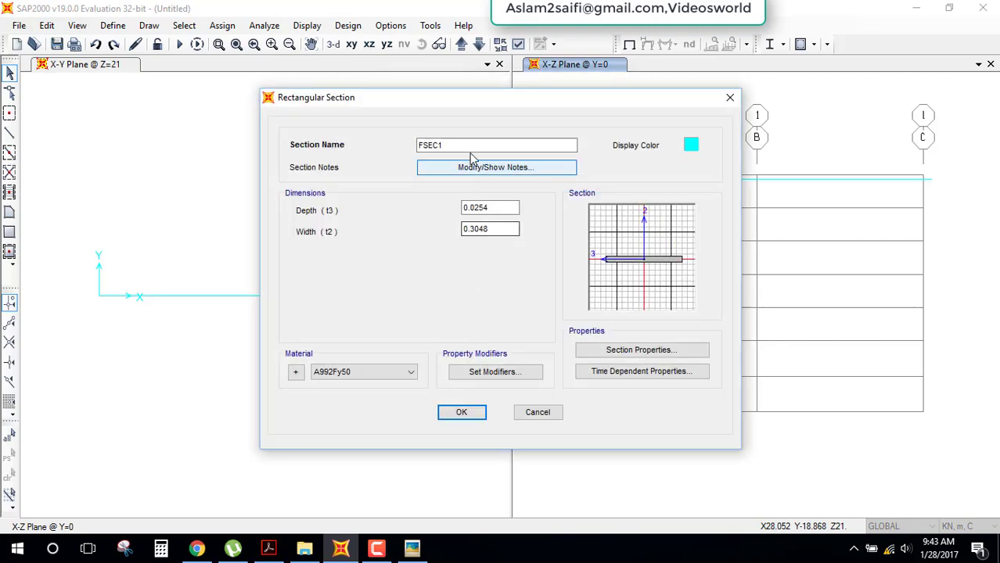
drag(470, 146, 349, 157)
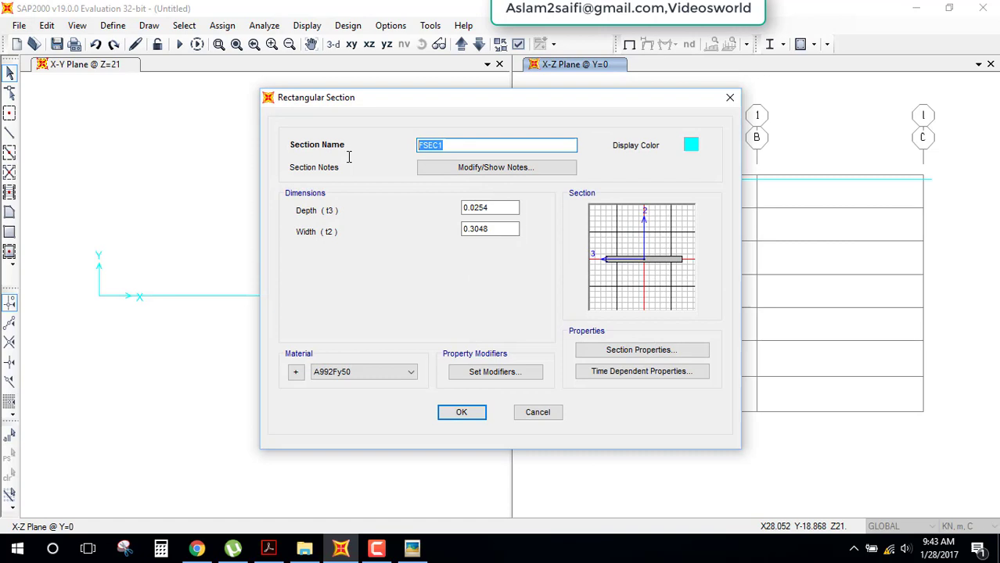
text(column)
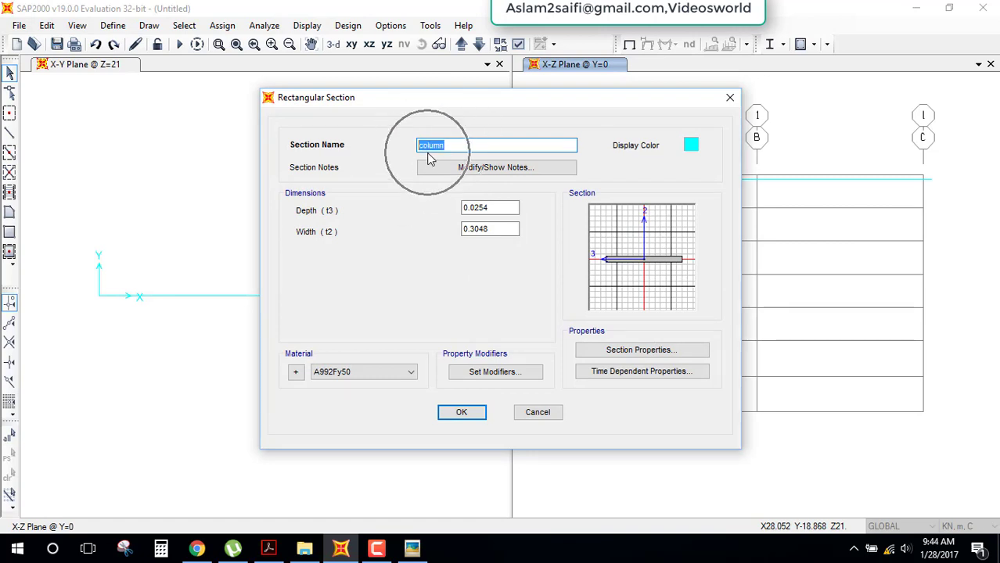
drag(488, 209, 464, 208)
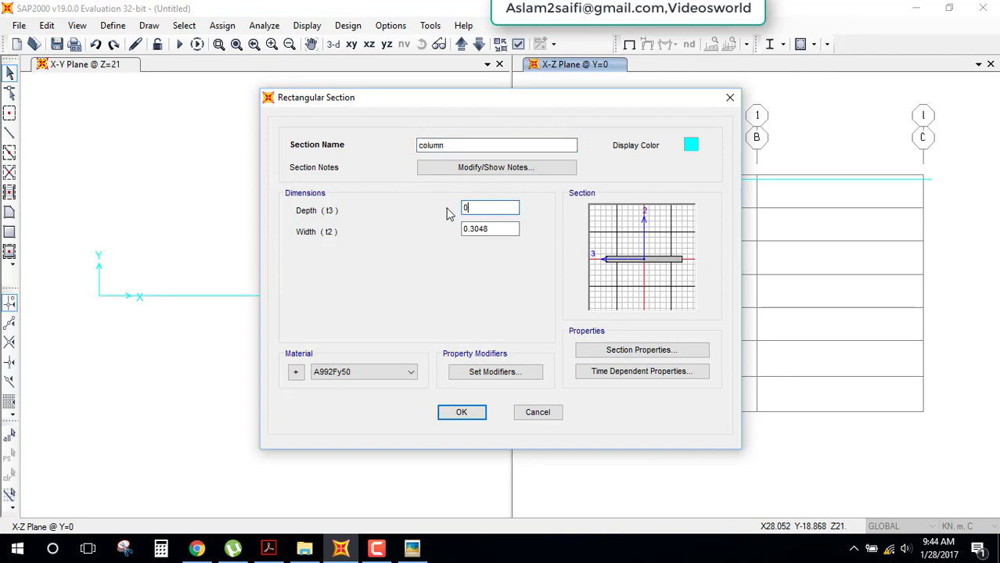
text(.5)
double_click(509, 231)
text(0.5)
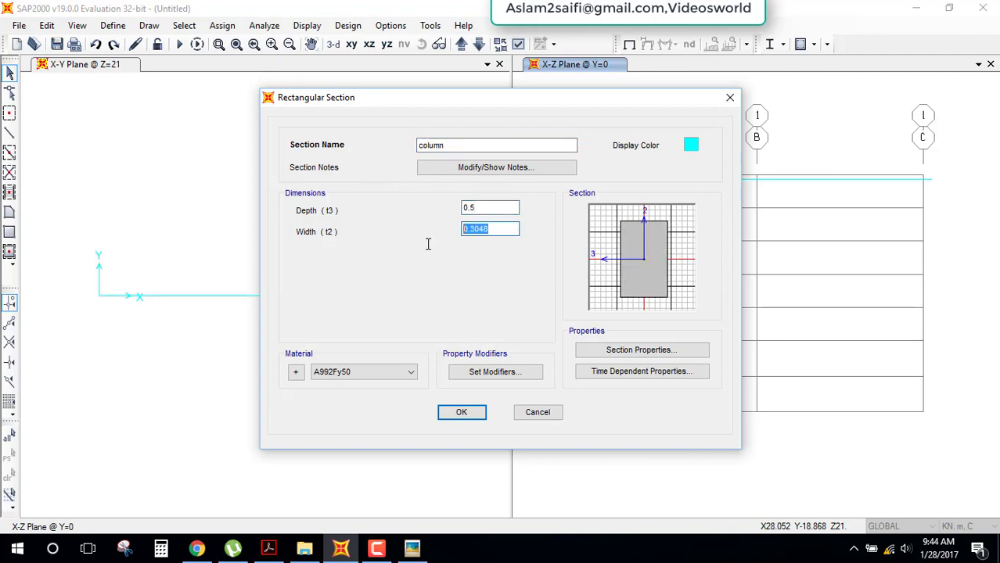
click(409, 374)
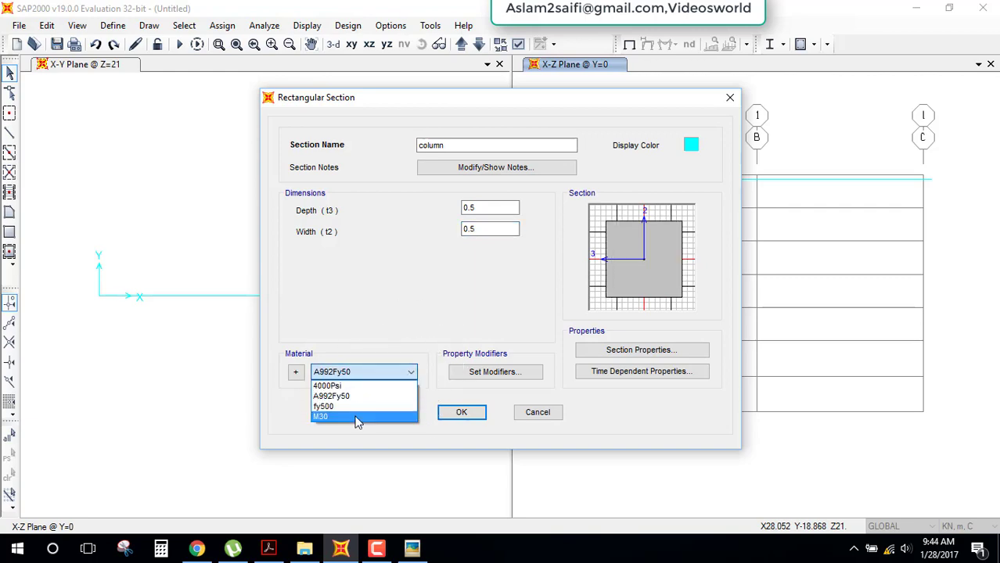
click(357, 418)
click(473, 414)
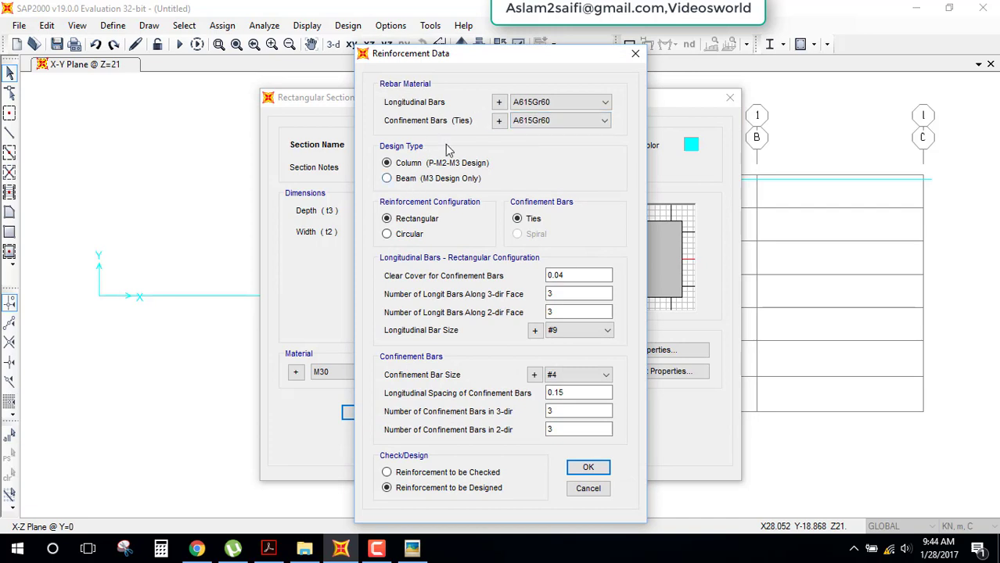
- Inspect the longitudinal bar material options, keeping A615Gr60, and reopen the reinforcement settings
click(596, 104)
click(569, 115)
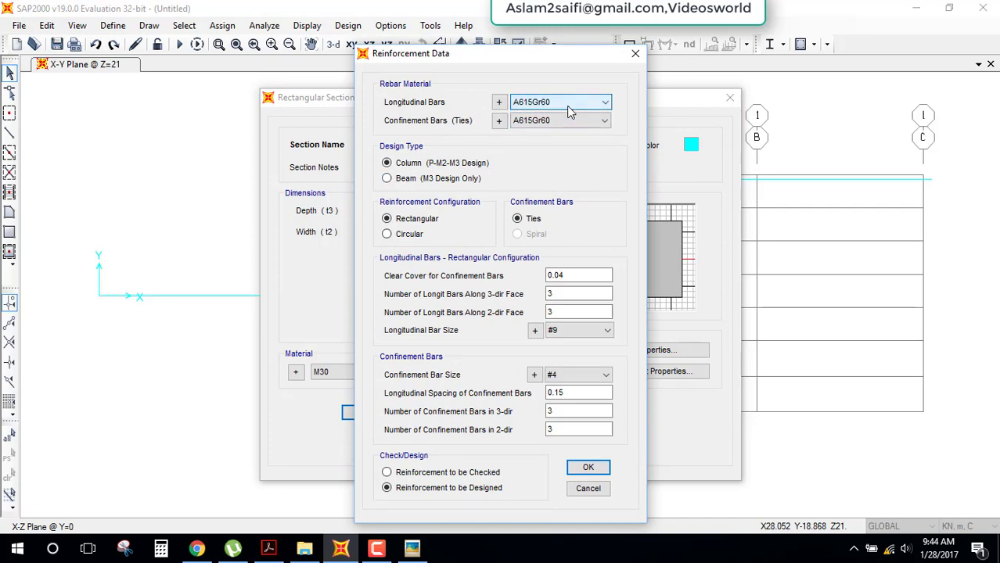
click(570, 108)
click(570, 108)
click(582, 104)
click(584, 104)
click(635, 53)
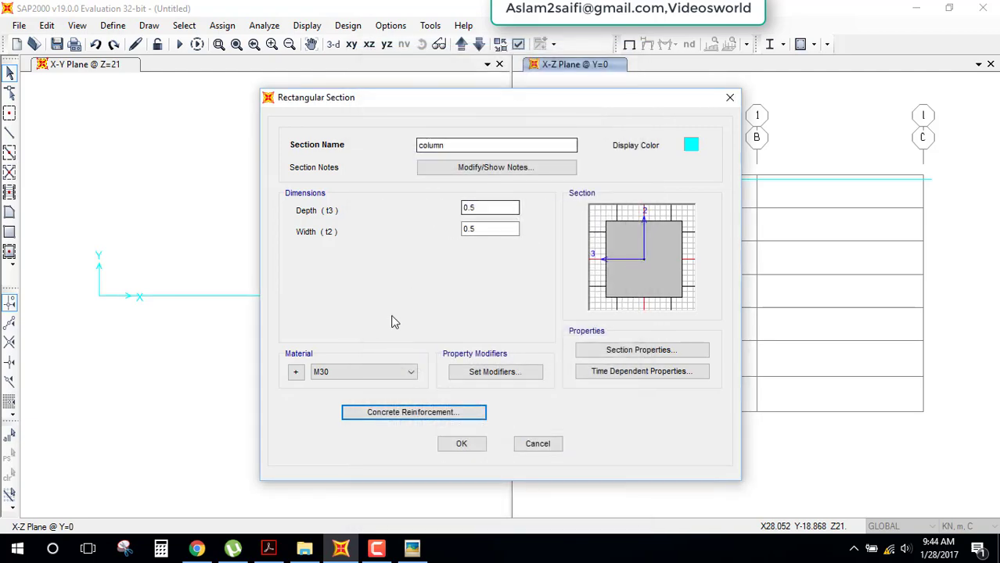
click(401, 374)
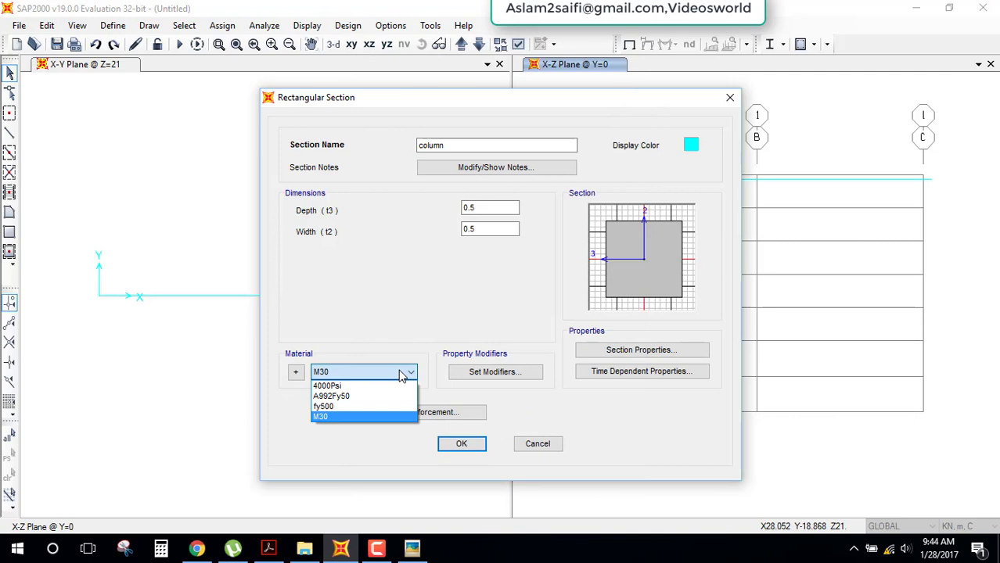
click(401, 375)
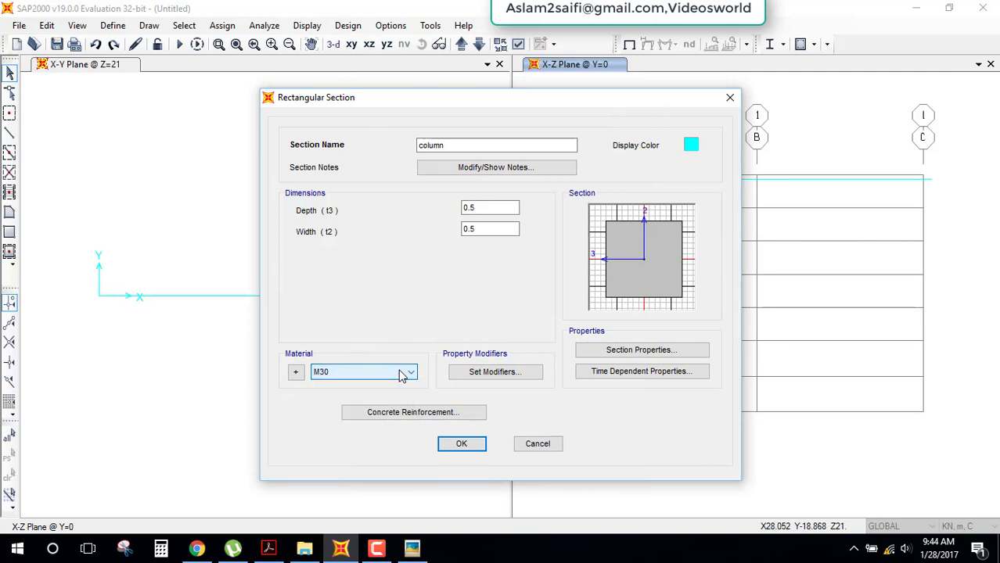
click(424, 412)
- Browse the material definitions from the longitudinal bars, selecting fy500 and briefly starting a new material
click(499, 102)
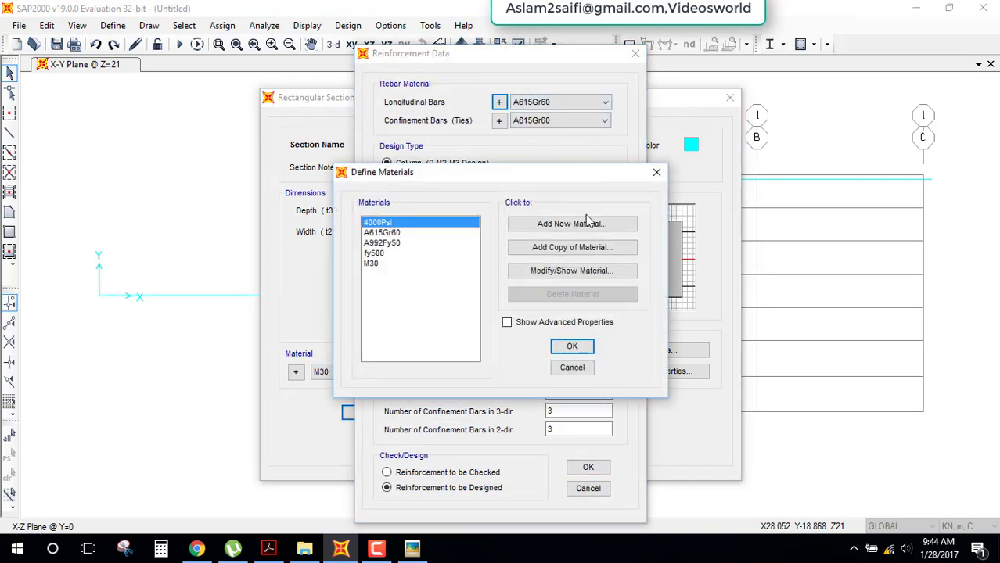
click(390, 262)
click(572, 346)
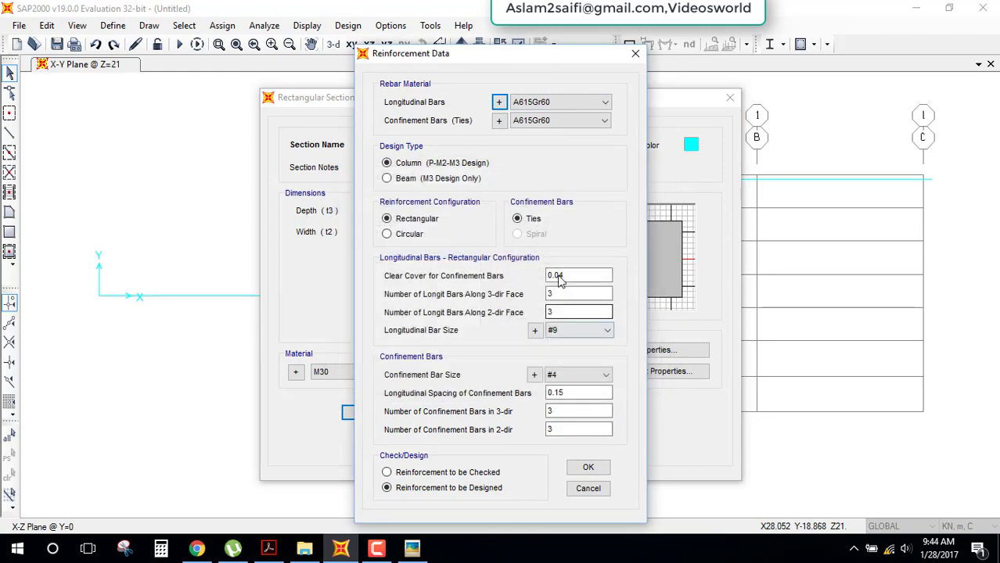
click(574, 104)
click(547, 115)
click(499, 102)
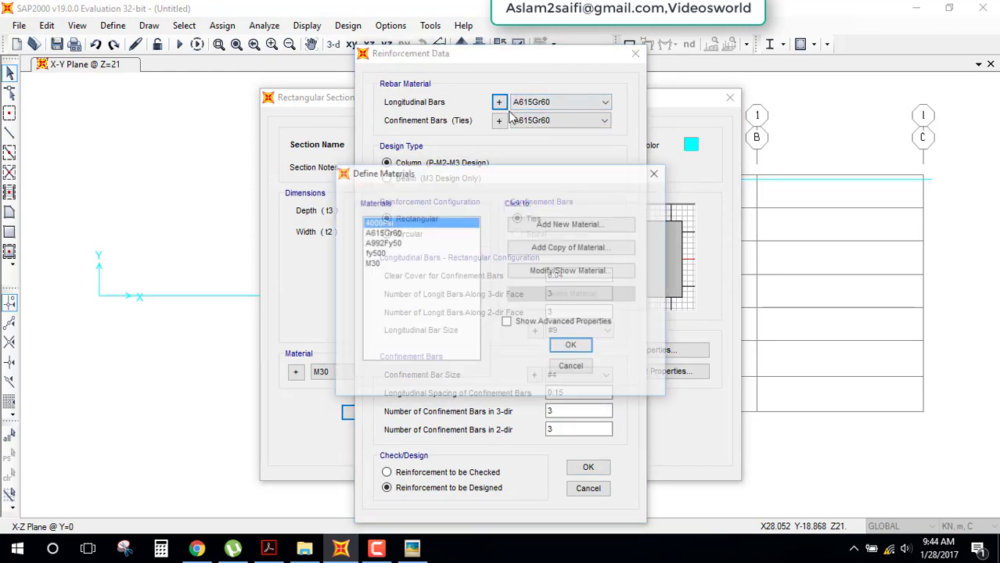
click(376, 255)
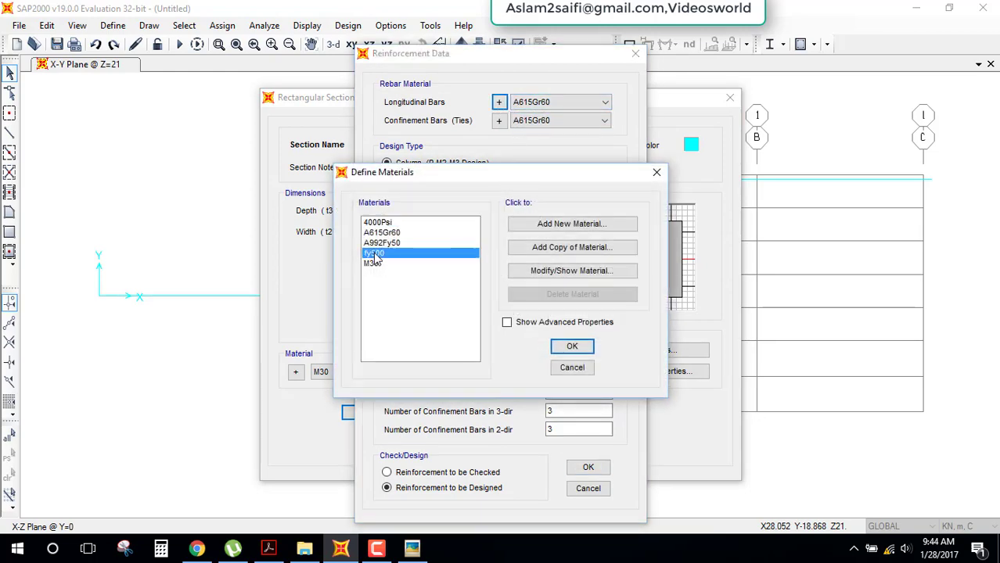
click(559, 225)
click(462, 352)
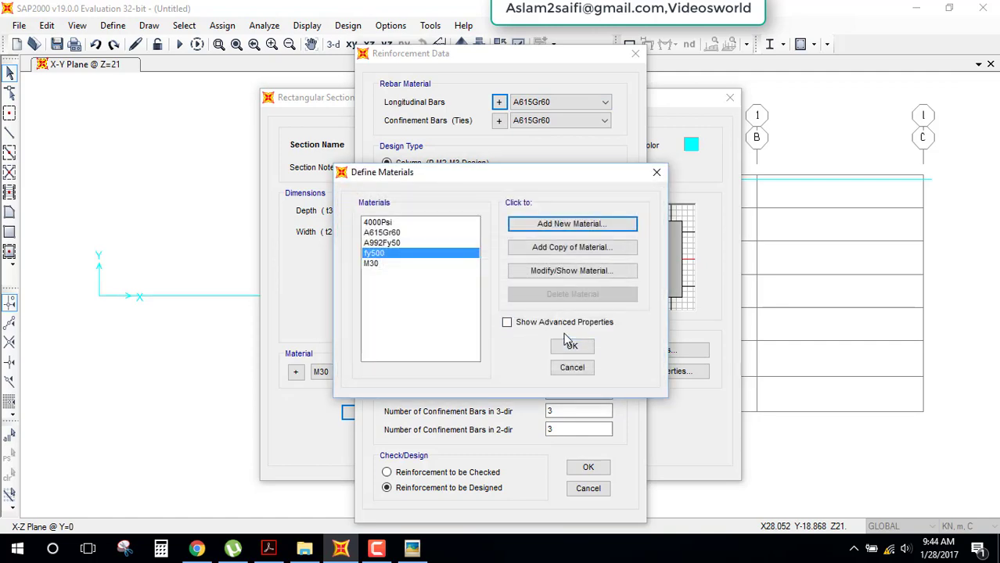
click(570, 345)
- Keep A615Gr60 ties, leave the design type as column, and reopen the bar material definitions
click(604, 122)
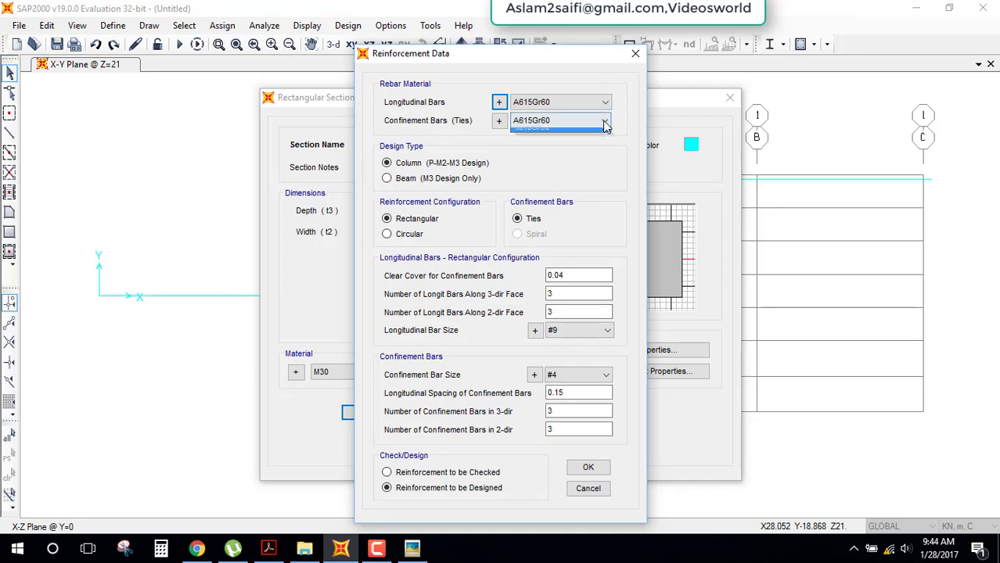
click(540, 136)
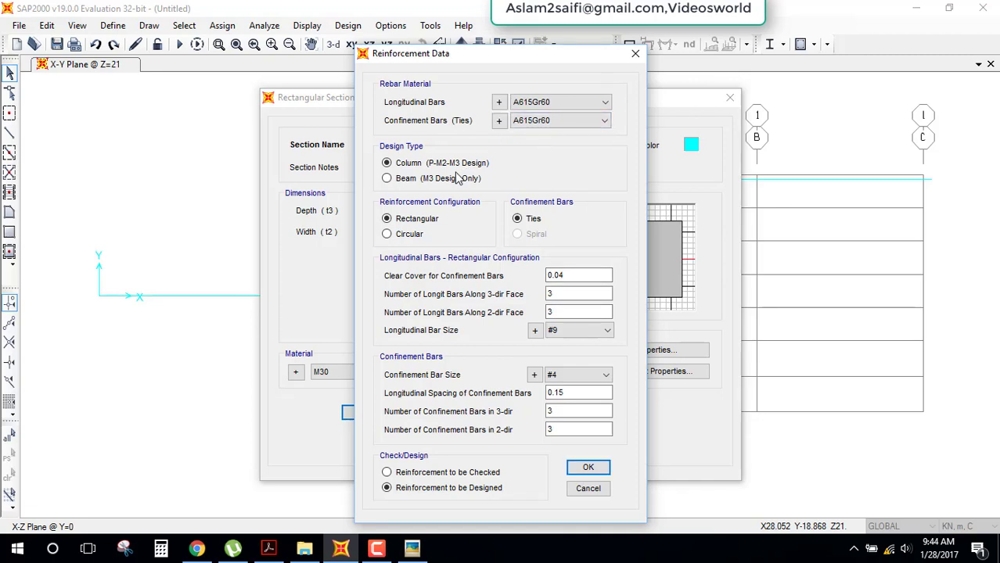
click(458, 178)
click(446, 163)
click(498, 102)
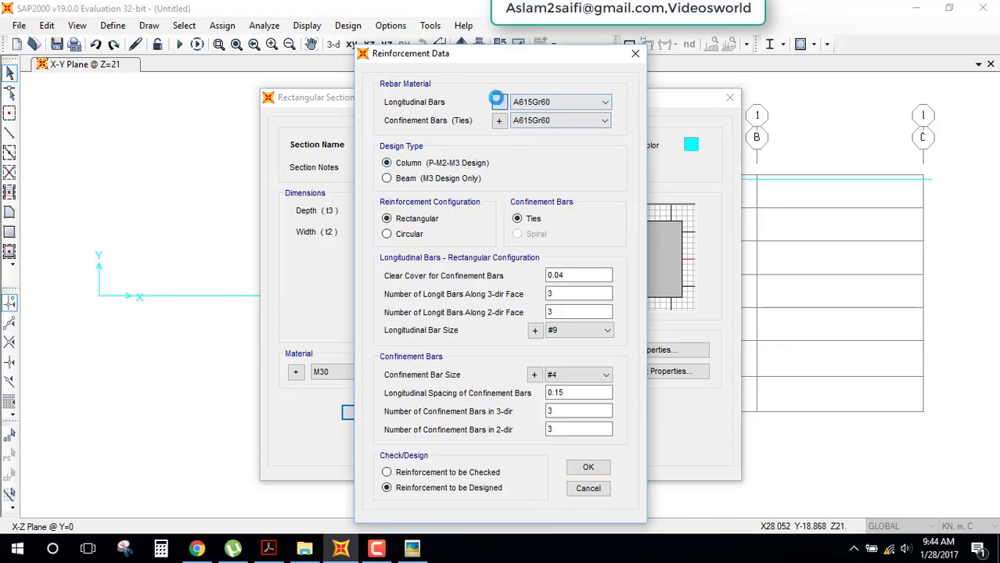
click(391, 232)
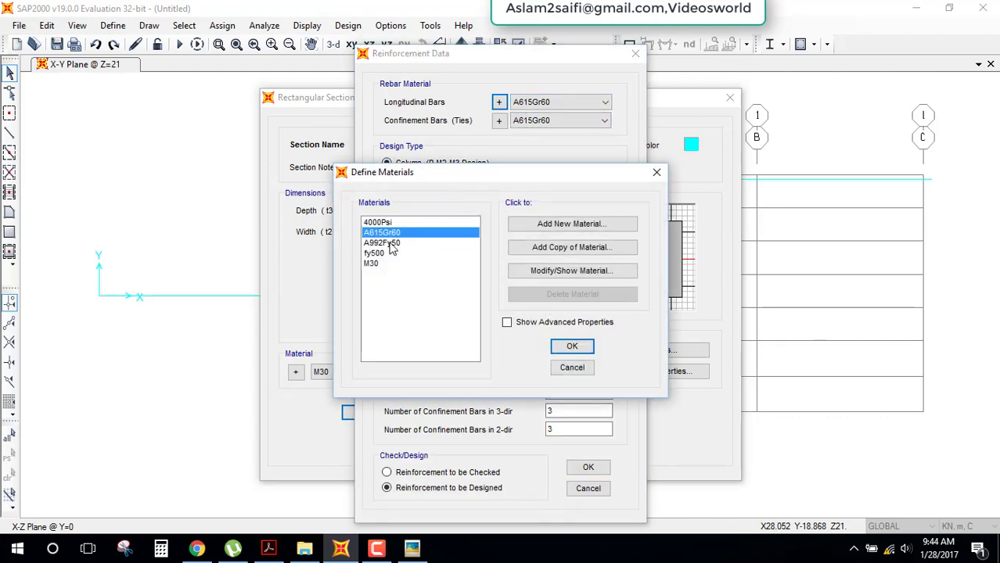
click(388, 242)
click(385, 254)
click(573, 349)
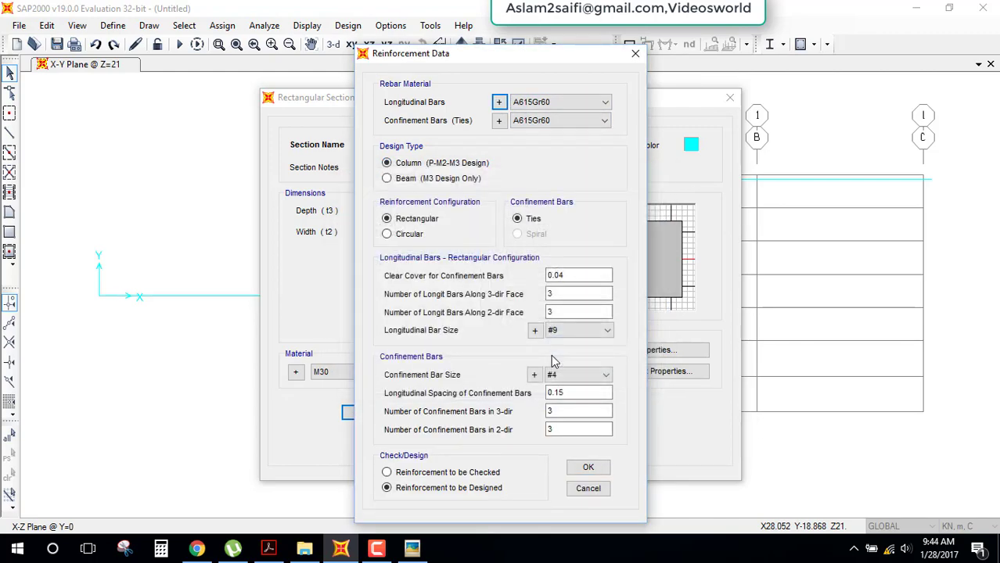
click(532, 101)
click(534, 107)
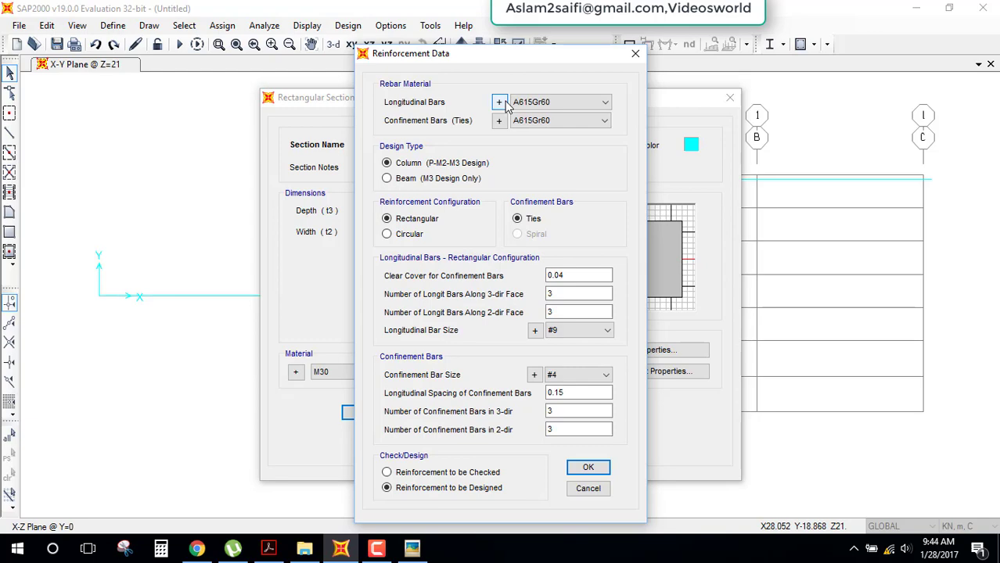
click(499, 103)
- Try a new Rebar material of HYSD Grade 500, then abandon it and close the definitions
click(626, 225)
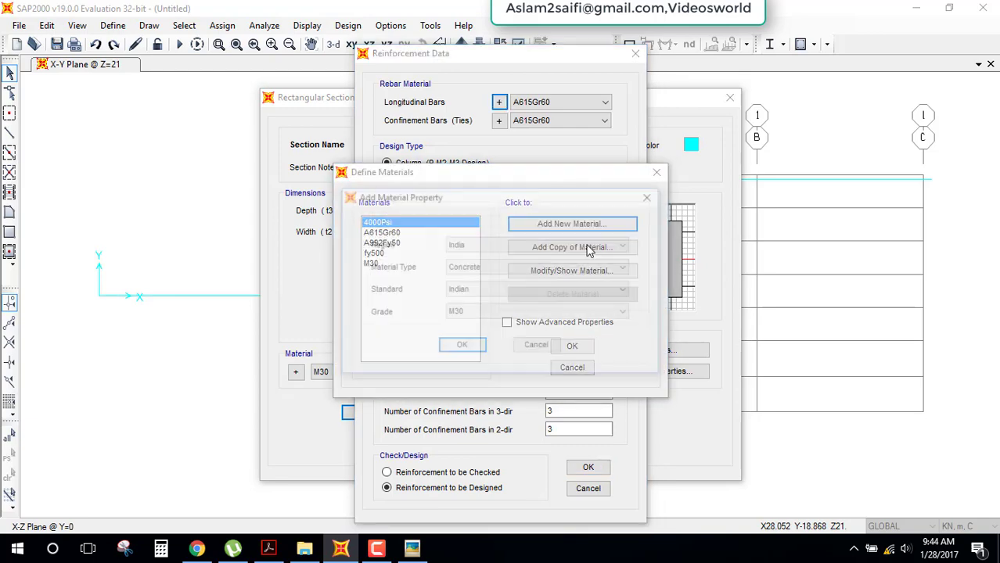
click(556, 269)
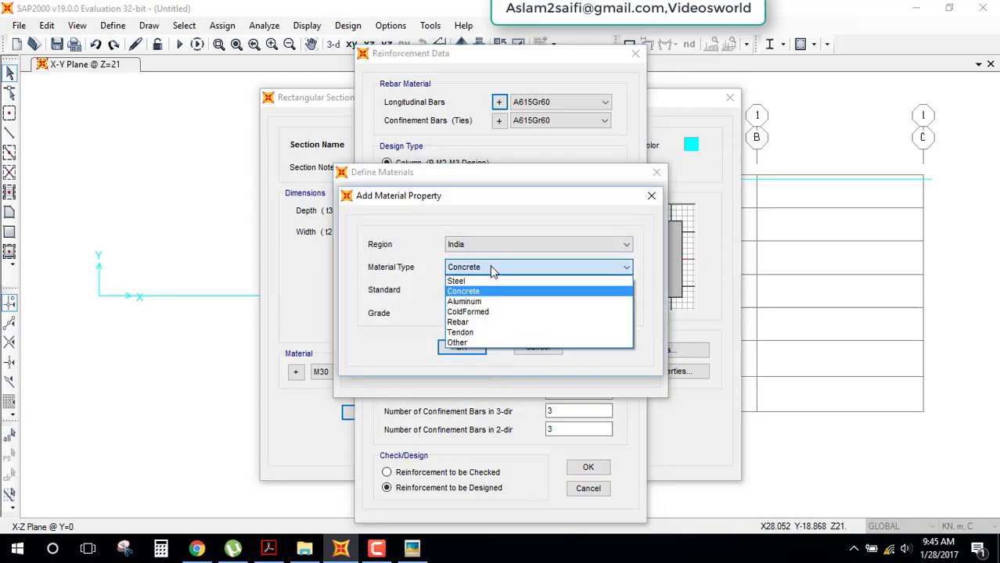
click(481, 322)
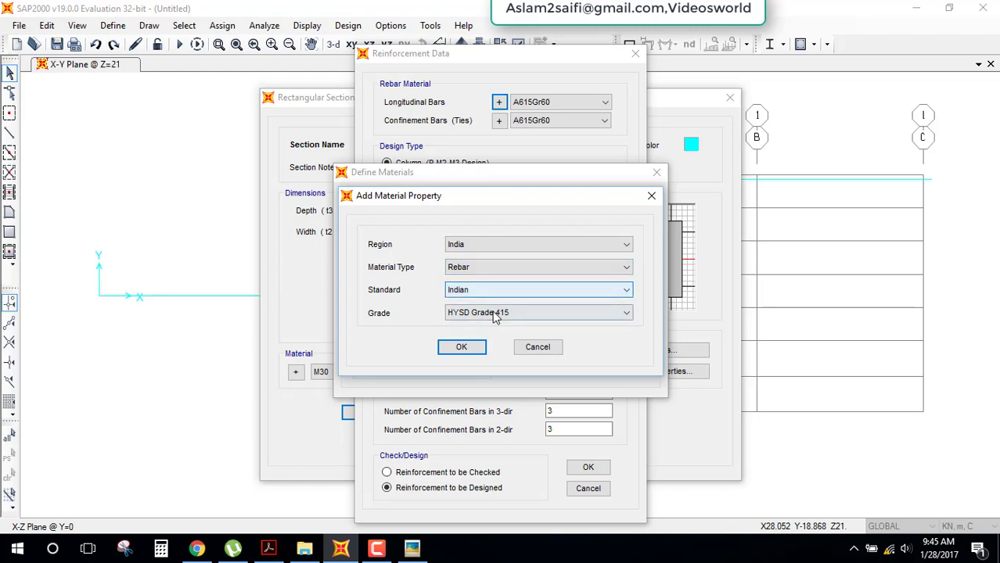
click(494, 313)
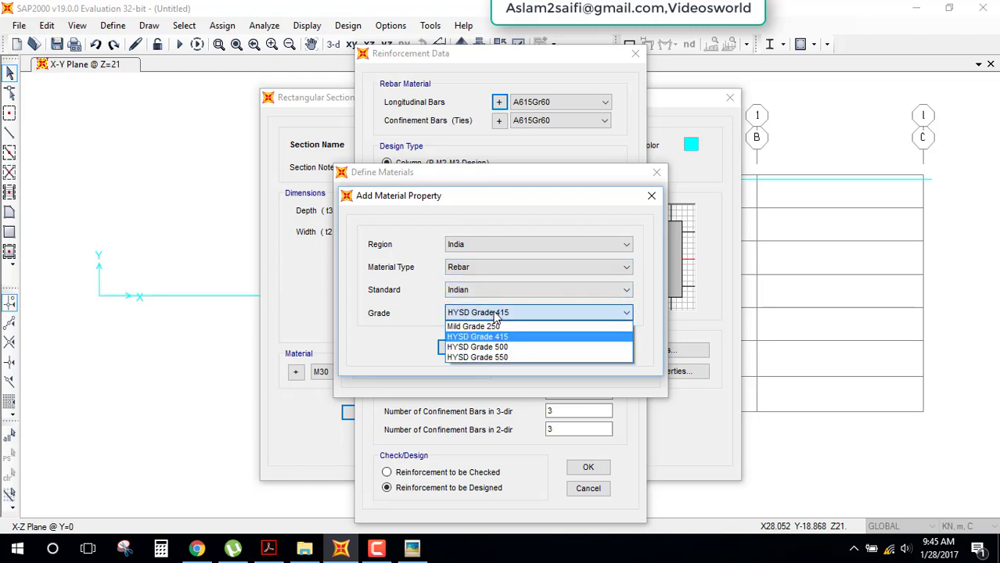
click(510, 349)
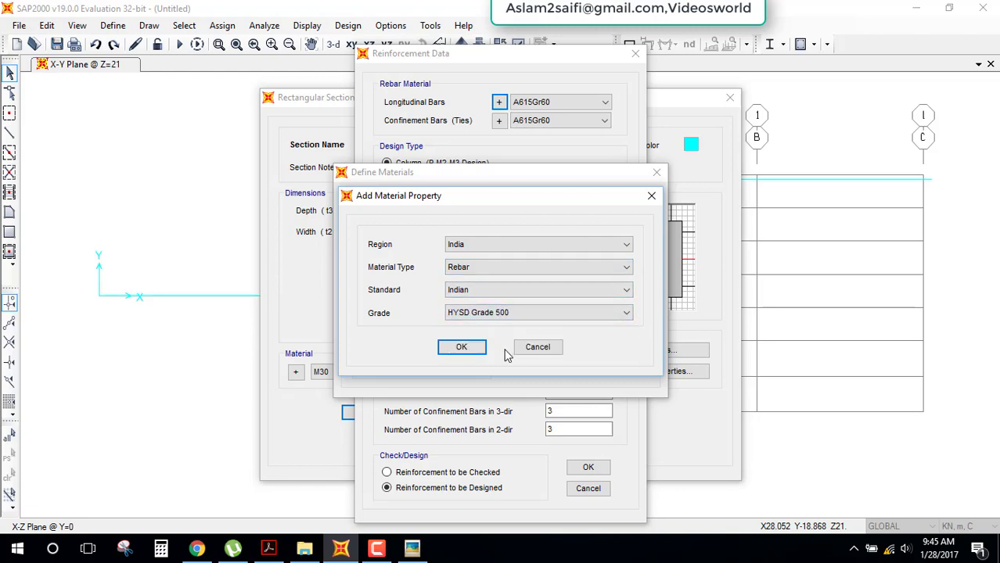
click(534, 347)
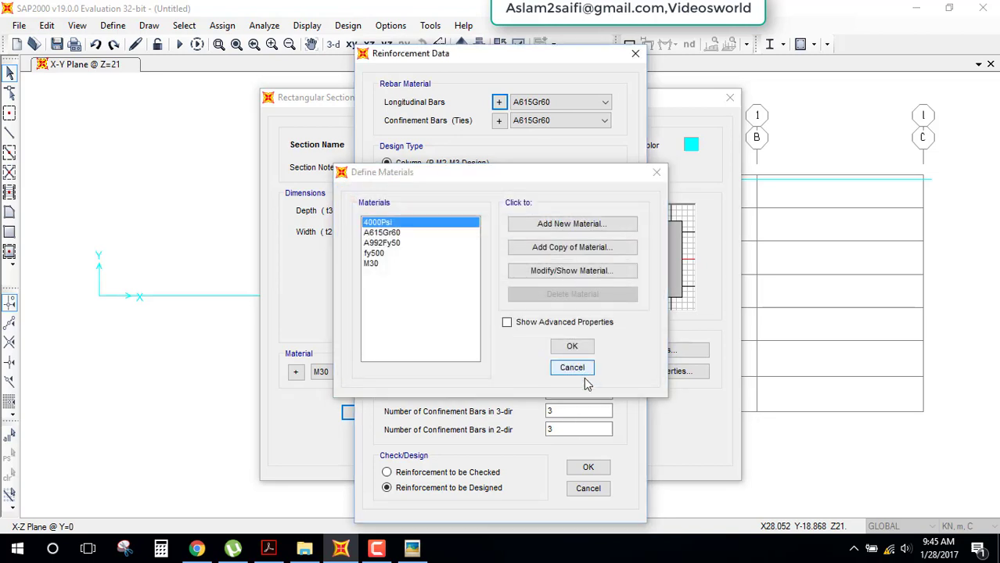
click(575, 368)
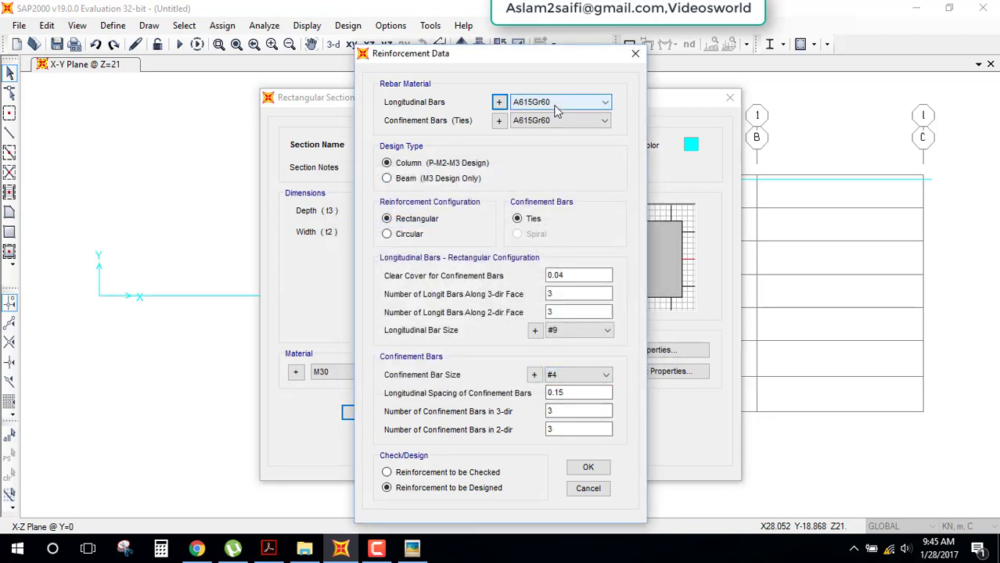
- Define and save the HYSD500 rebar material using HYSD Grade 500
click(499, 103)
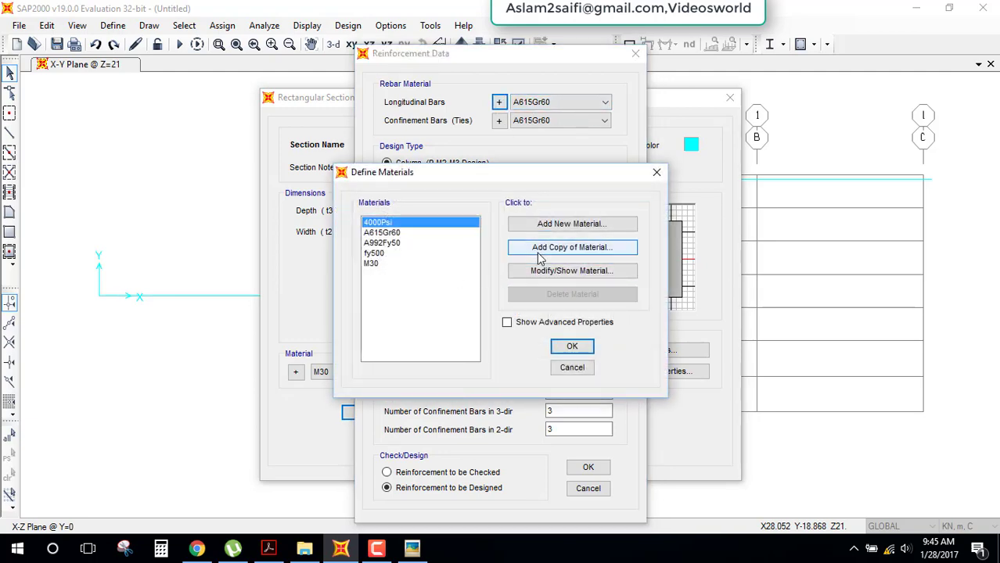
click(554, 224)
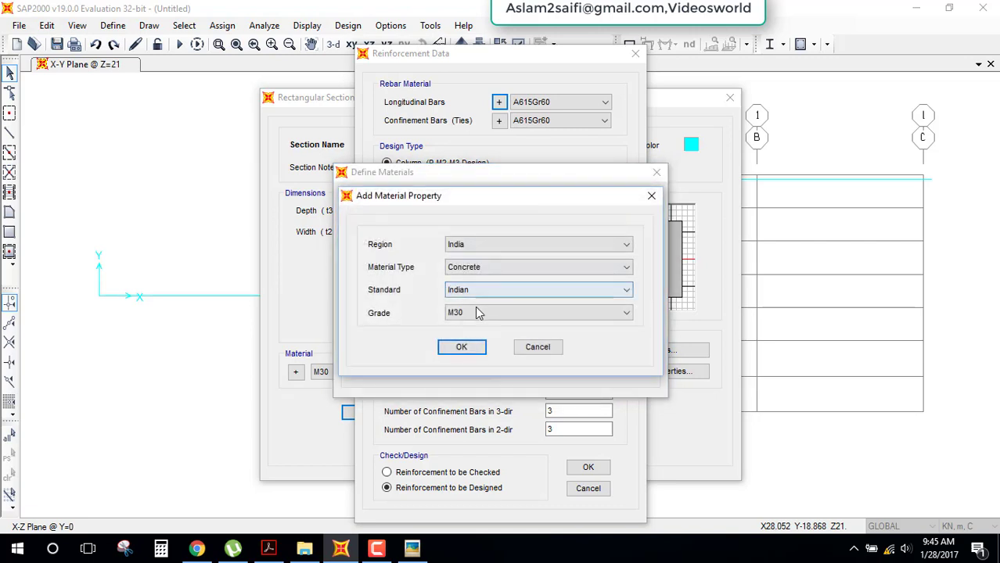
click(486, 268)
click(479, 318)
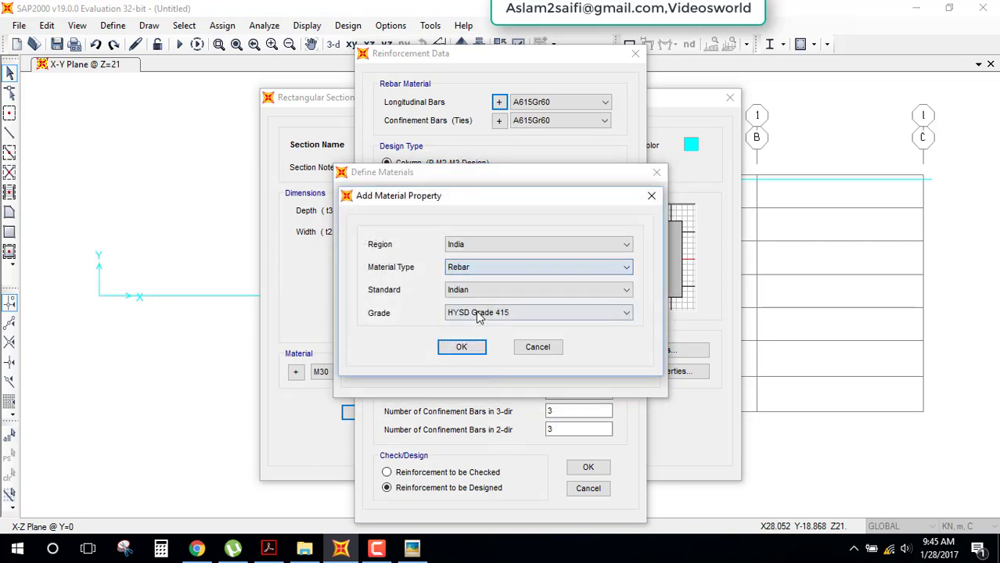
click(479, 313)
click(490, 345)
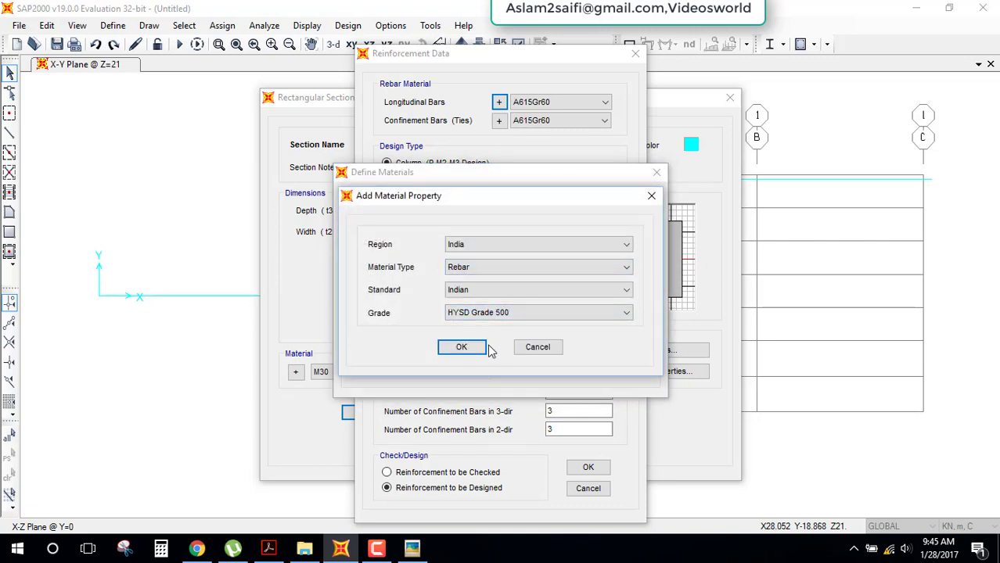
click(465, 347)
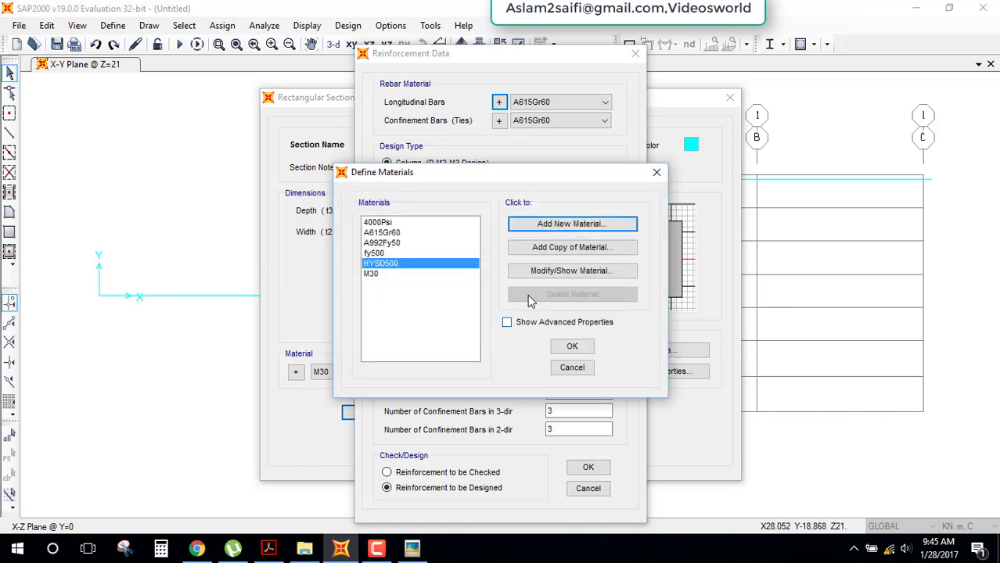
click(571, 346)
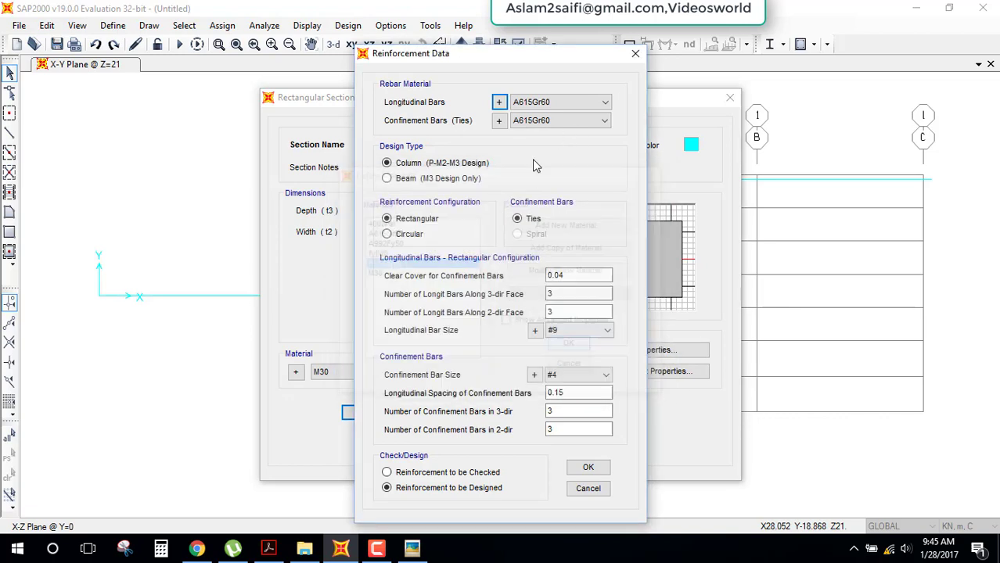
- Assign HYSD500 to the longitudinal and confinement bars and save the column section
click(573, 103)
click(558, 124)
click(576, 121)
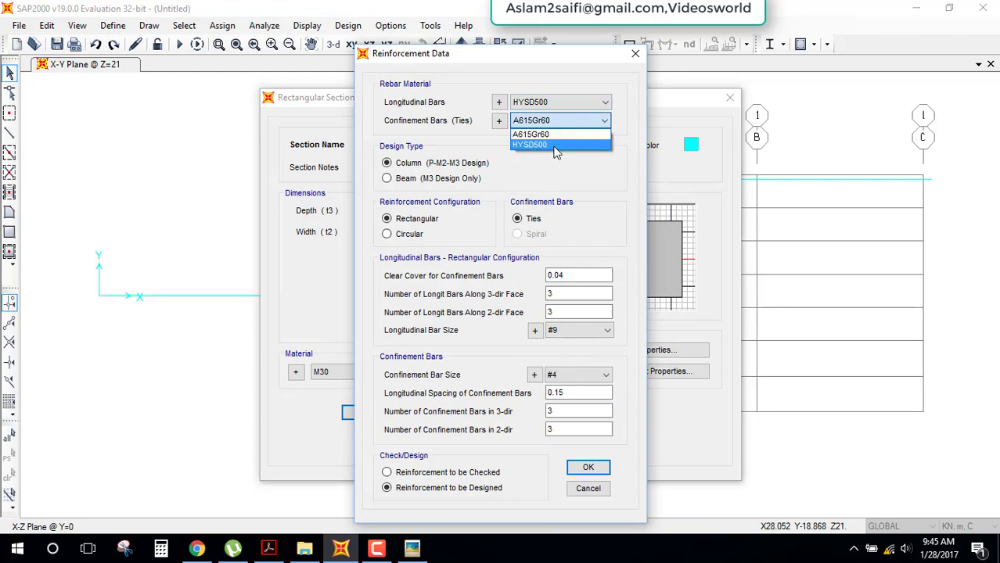
click(551, 140)
click(587, 467)
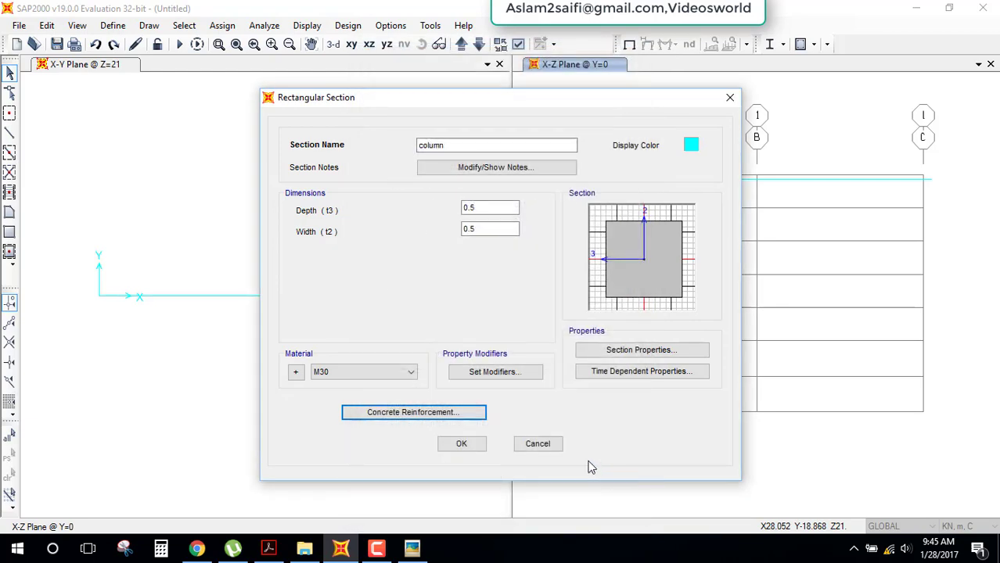
click(475, 451)
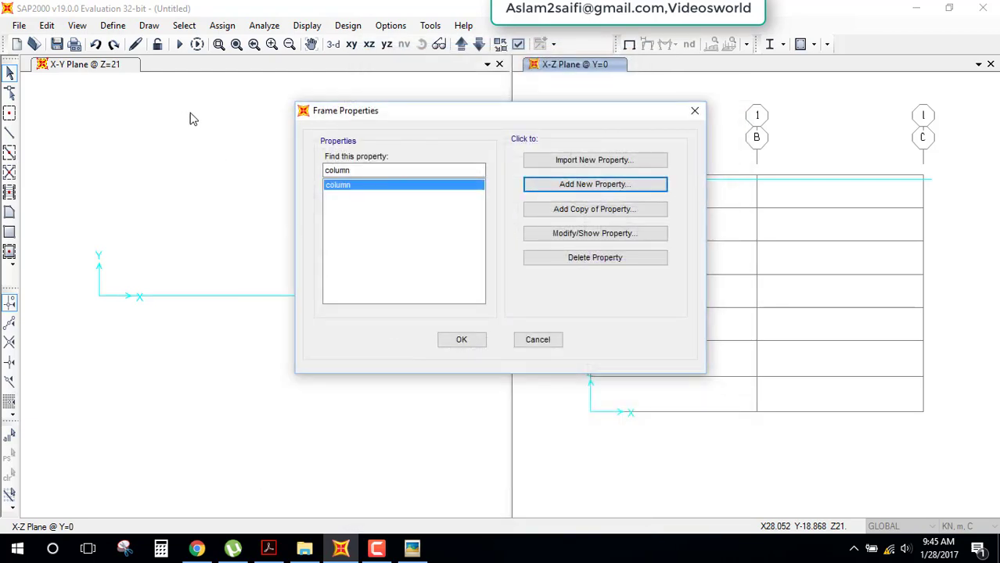
key(Return)
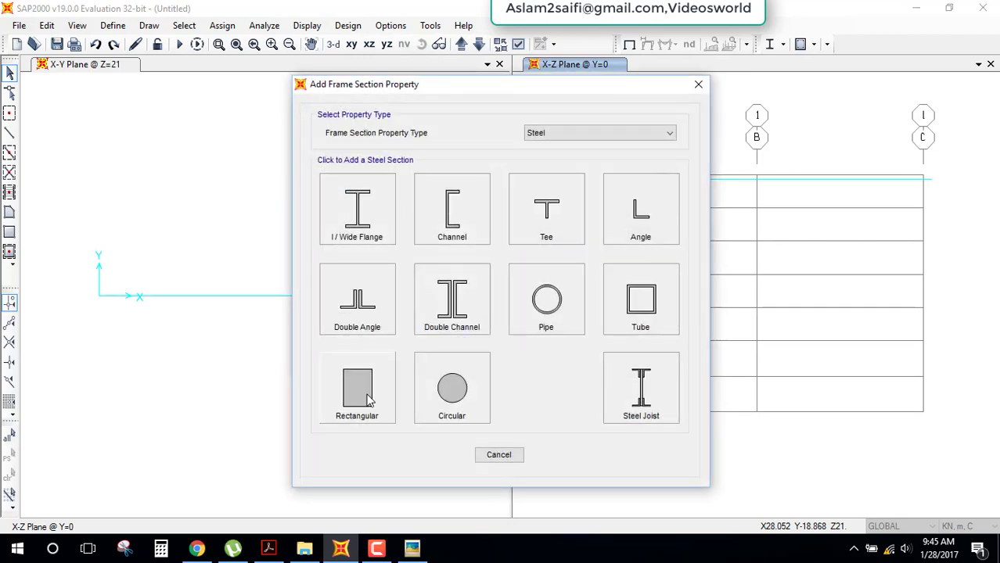
- Create a rectangular section named Beam, 0.5 m deep by 0.5 m wide, in M30 concrete
click(356, 383)
drag(493, 141, 394, 142)
text(Beam)
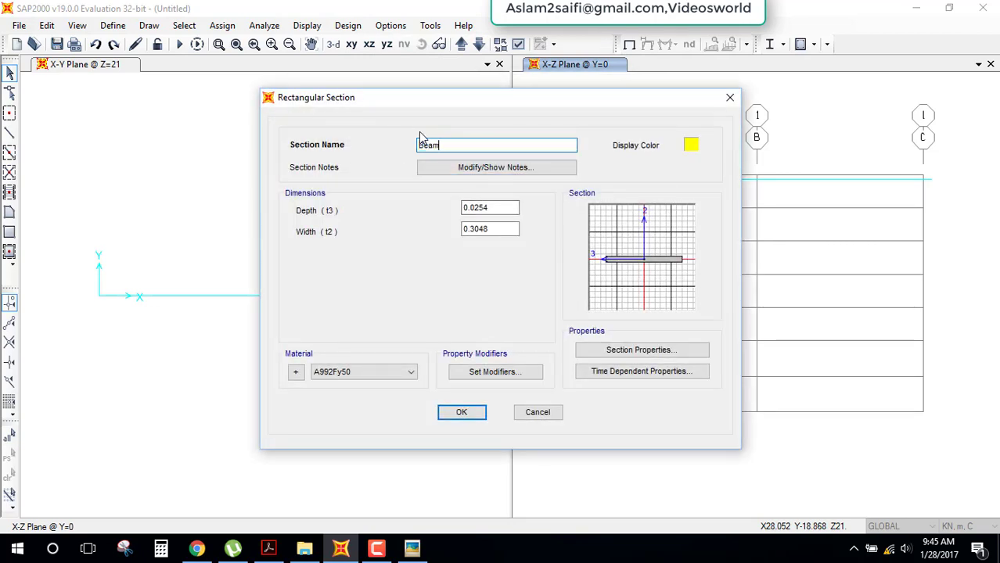
click(436, 149)
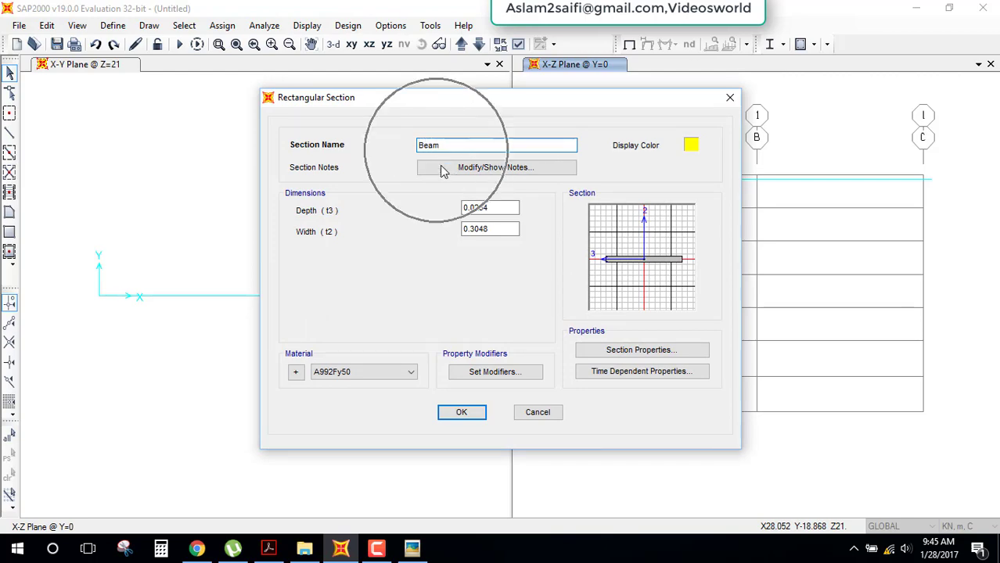
click(411, 548)
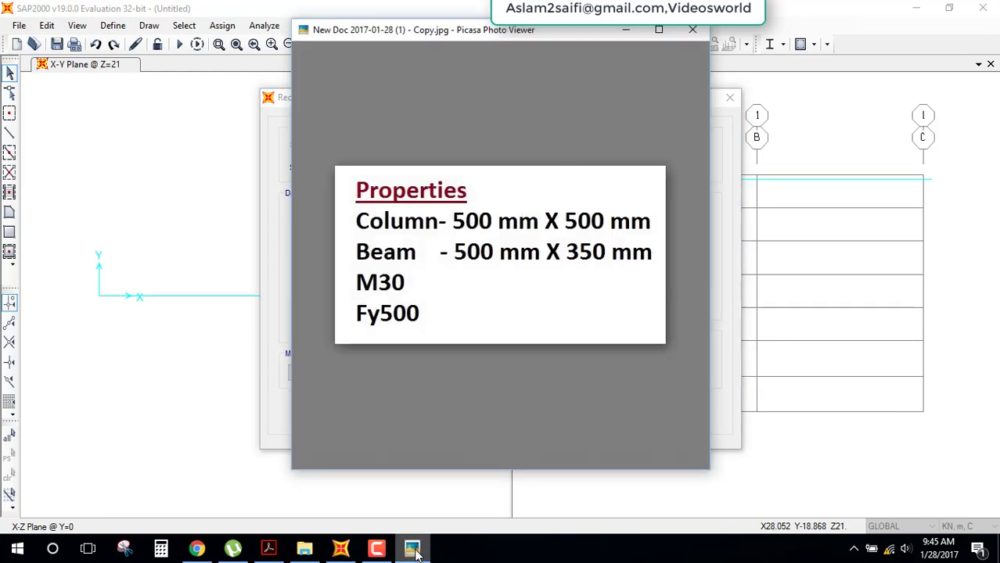
click(433, 480)
drag(495, 206, 448, 206)
text(0.5)
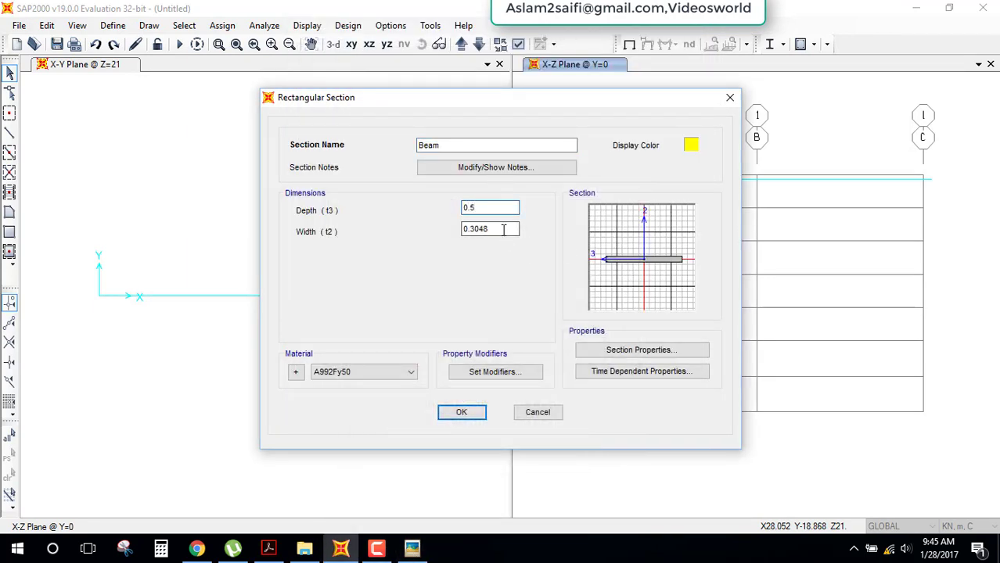
drag(503, 229, 401, 249)
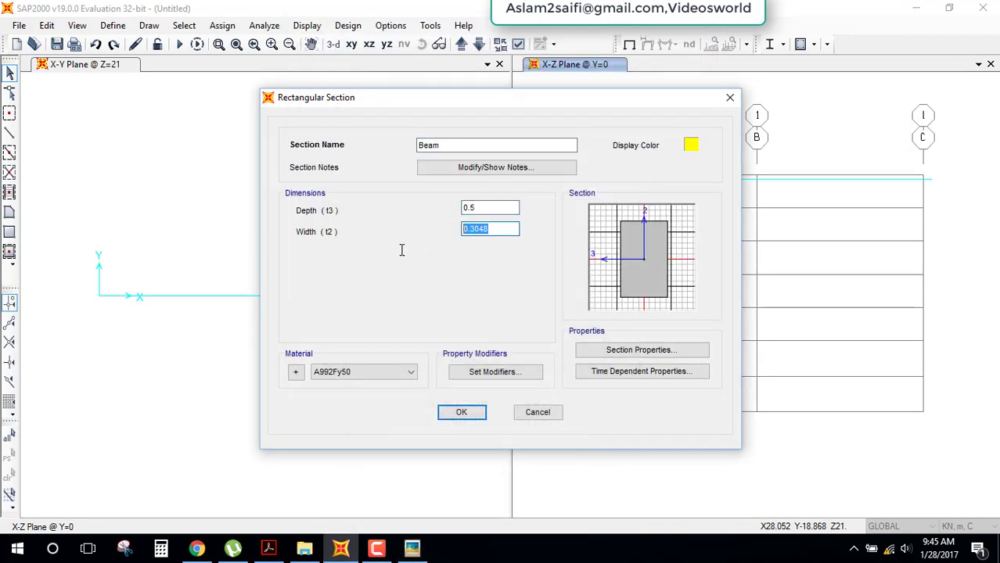
click(411, 372)
click(335, 436)
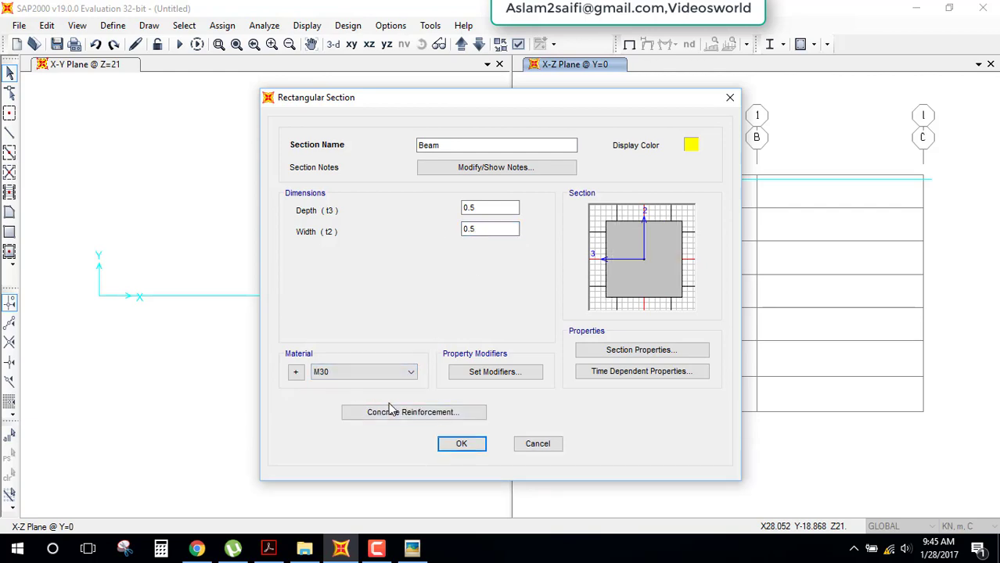
- Give the Beam section HYSD500 longitudinal and tie bars with Beam design type, and save it
click(395, 413)
click(560, 104)
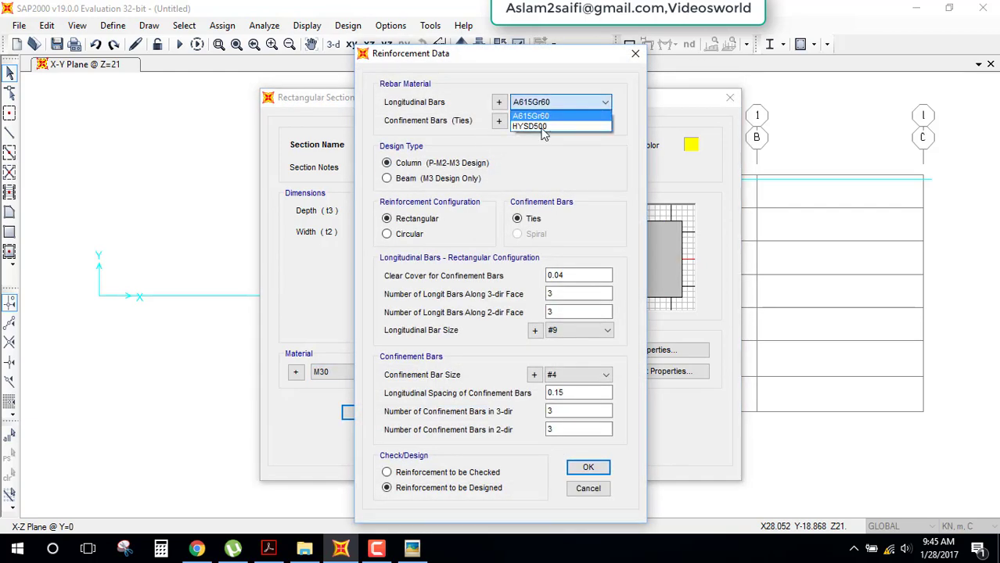
click(532, 128)
click(560, 122)
click(530, 145)
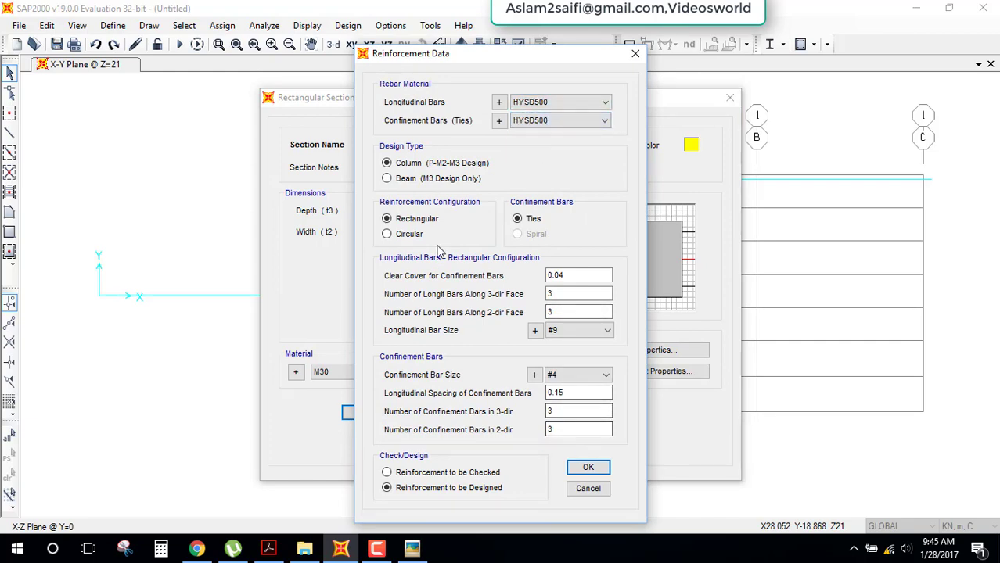
click(415, 178)
click(465, 353)
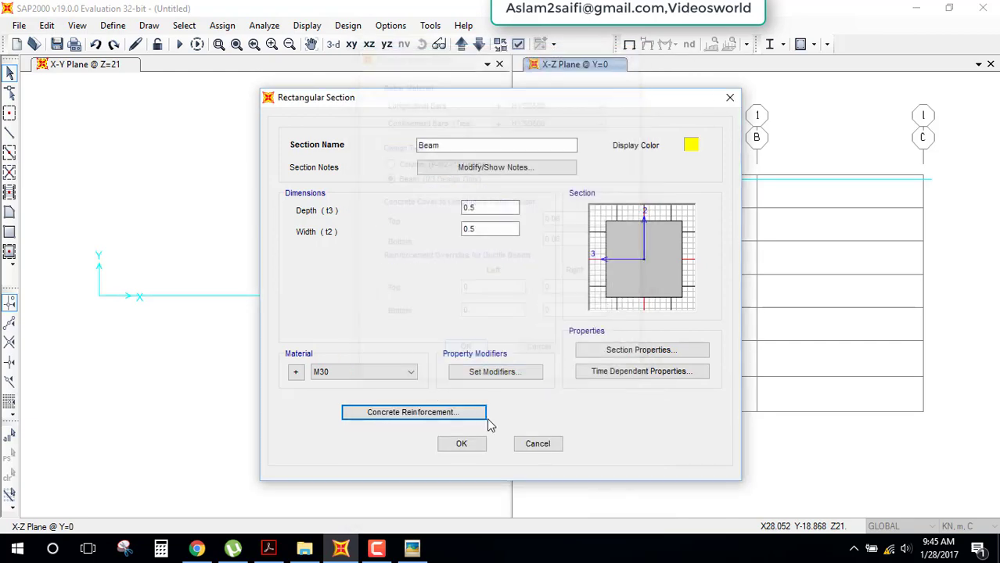
click(470, 444)
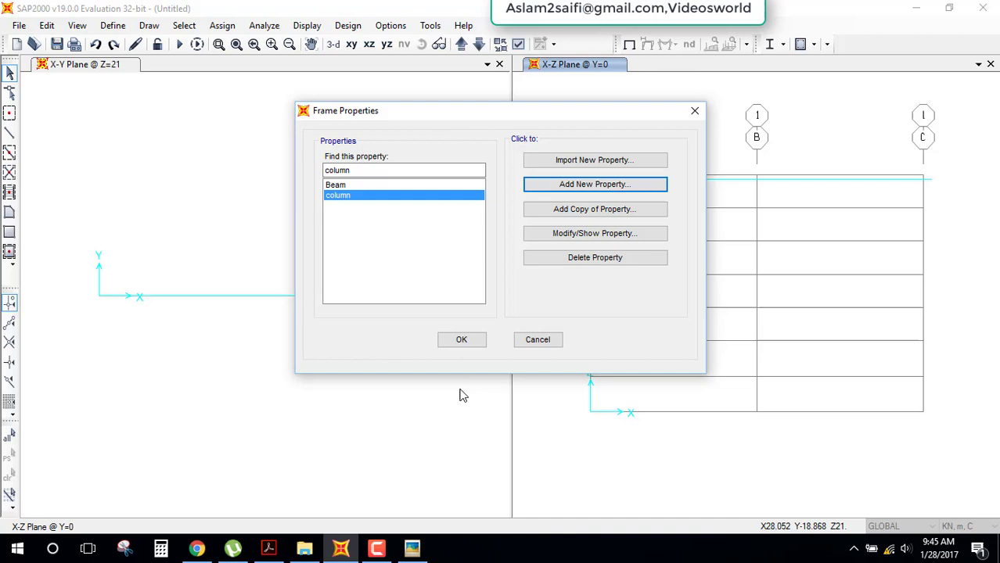
click(457, 339)
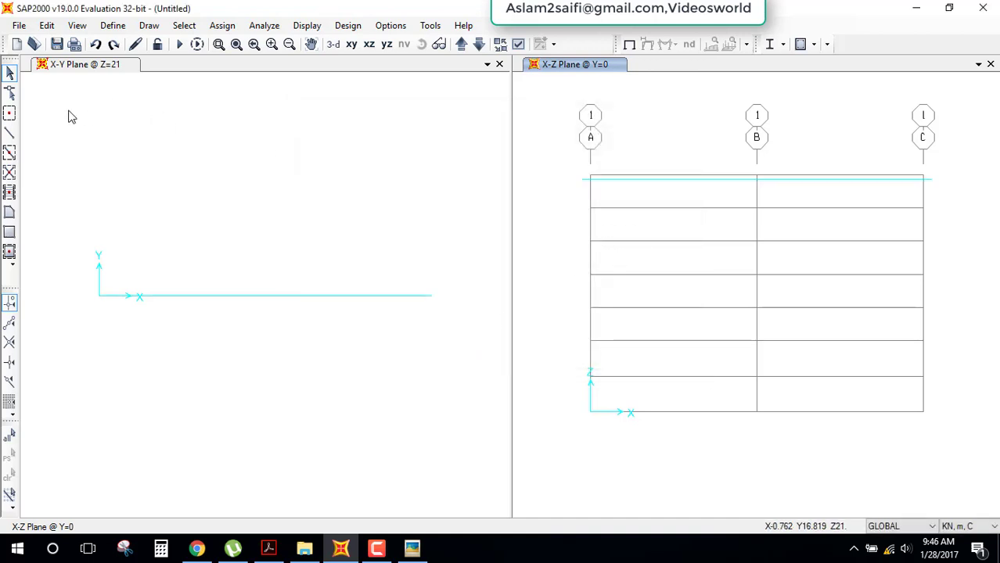
- Draw column-section members along grid lines A, B and C
click(9, 154)
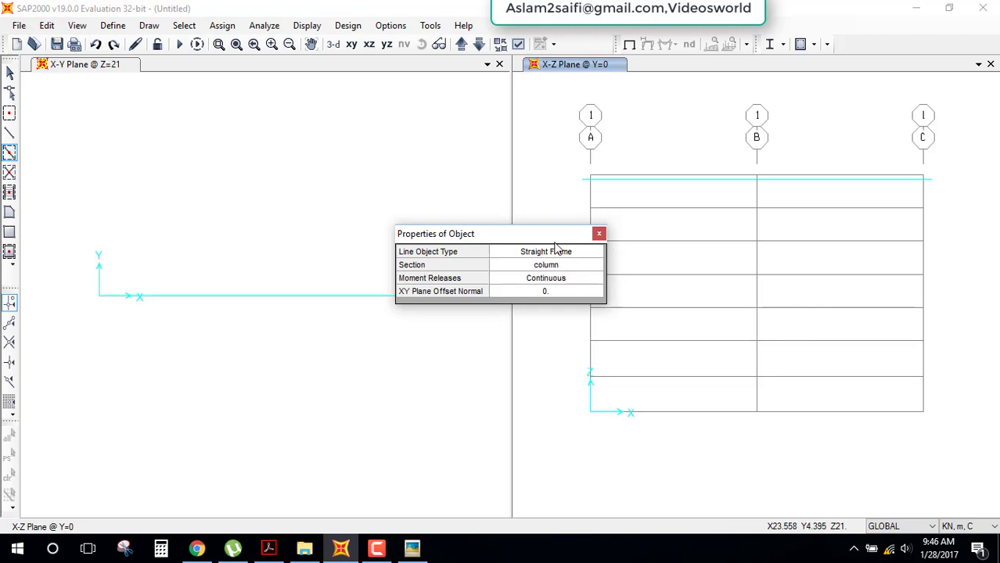
drag(555, 235, 414, 184)
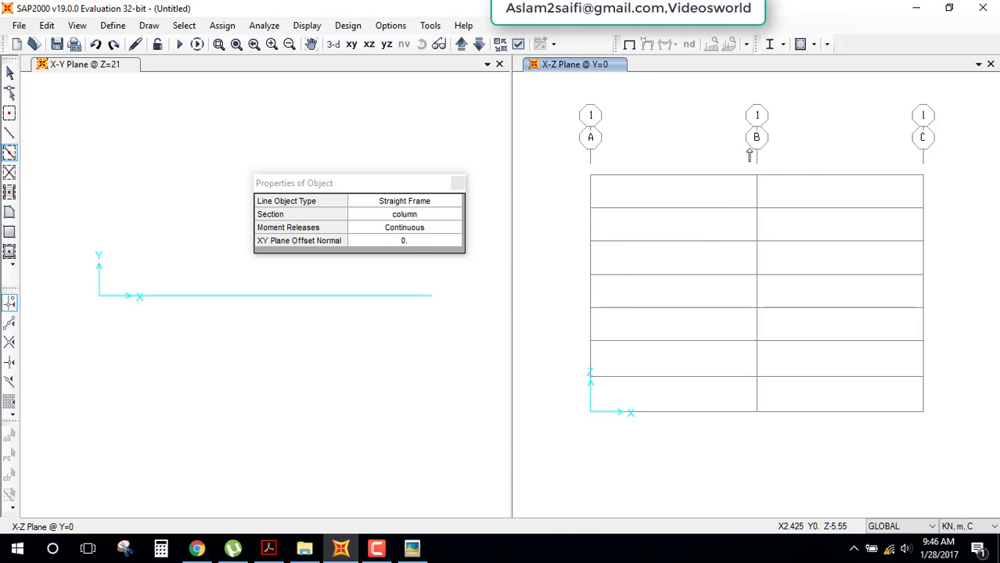
drag(748, 149, 787, 440)
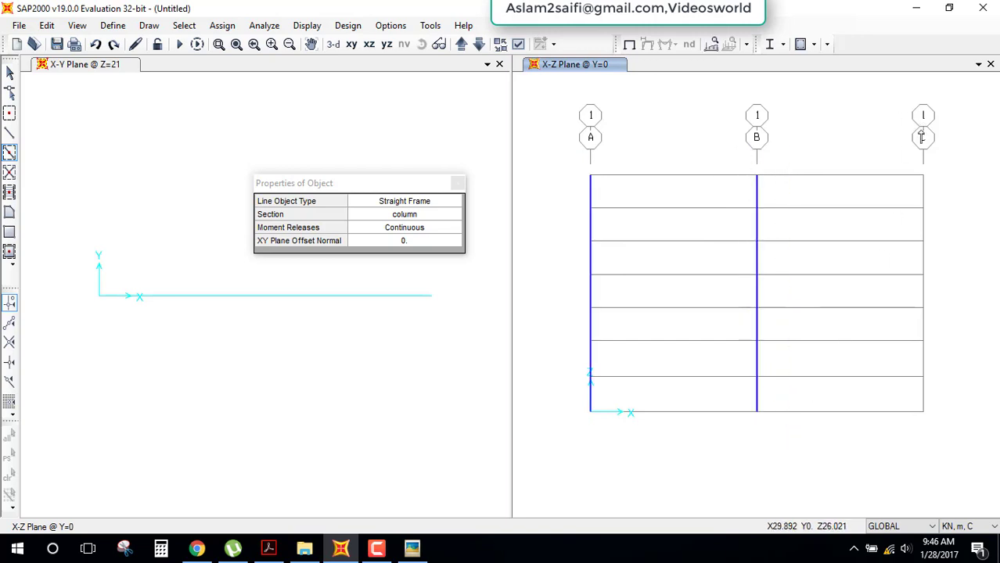
drag(933, 238, 955, 418)
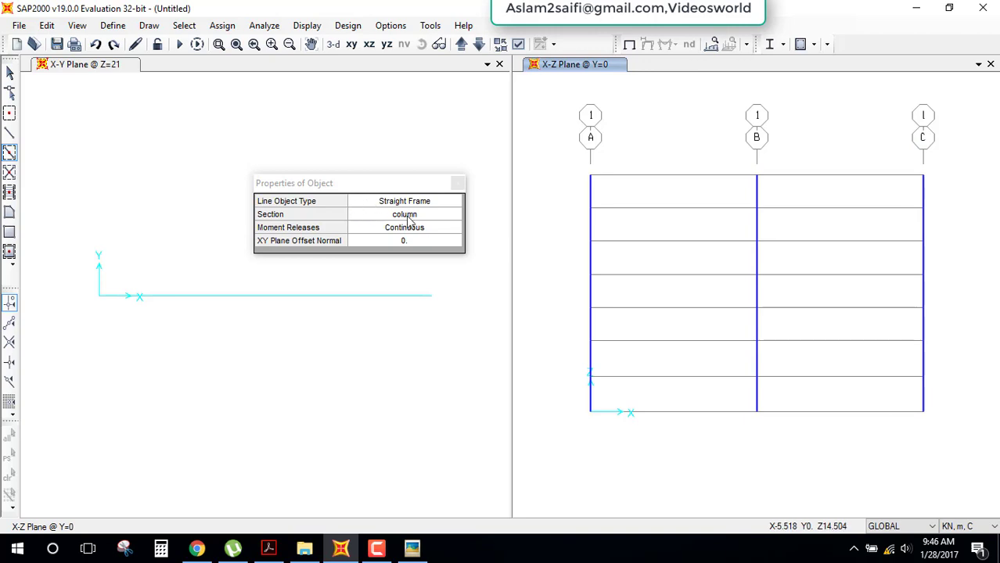
- Switch the section to Beam and draw beams across both bays at all seven floor levels
click(435, 218)
click(436, 219)
click(412, 238)
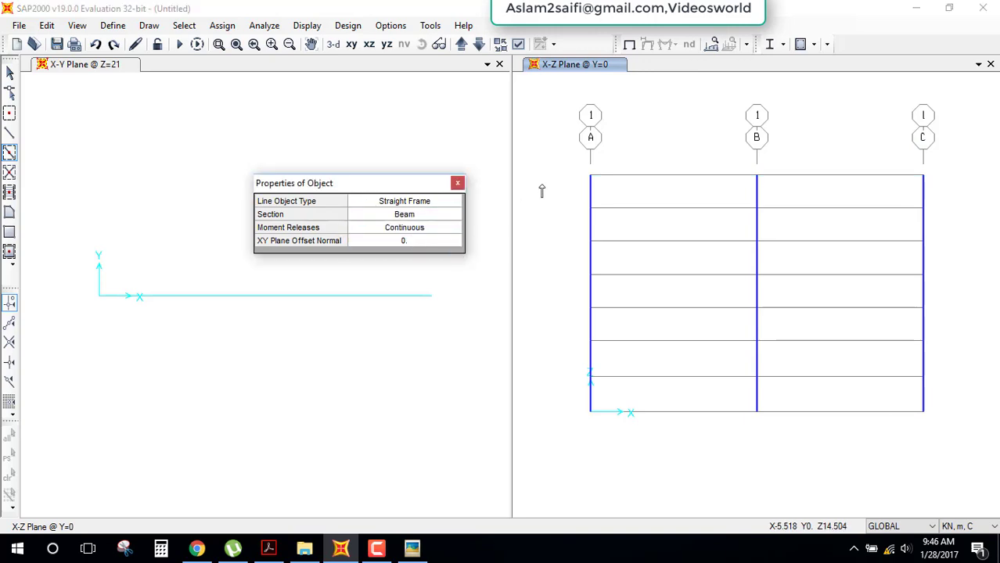
drag(649, 187, 959, 198)
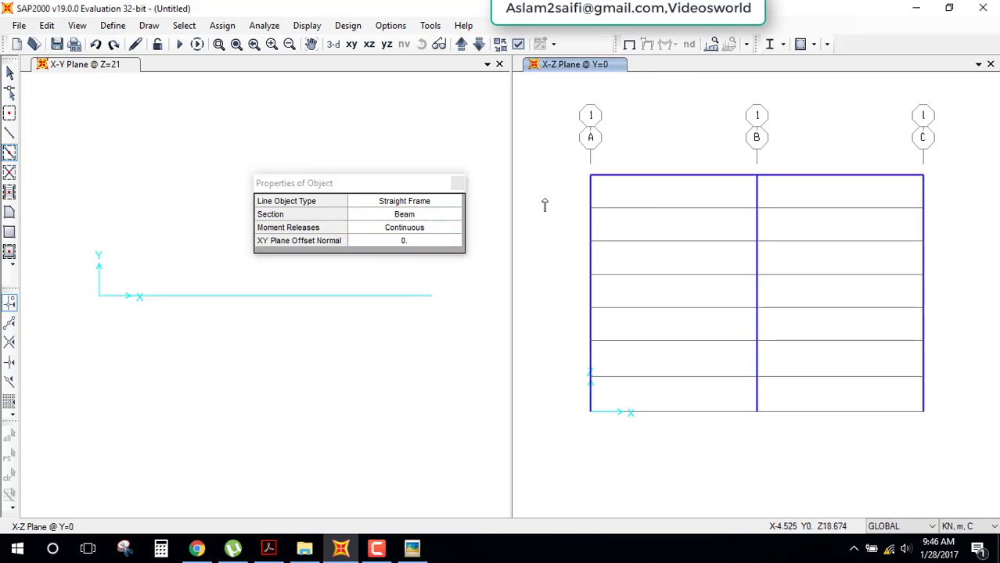
mouse_move(546, 199)
mouse_down()
mouse_move(736, 224)
mouse_move(946, 225)
mouse_up()
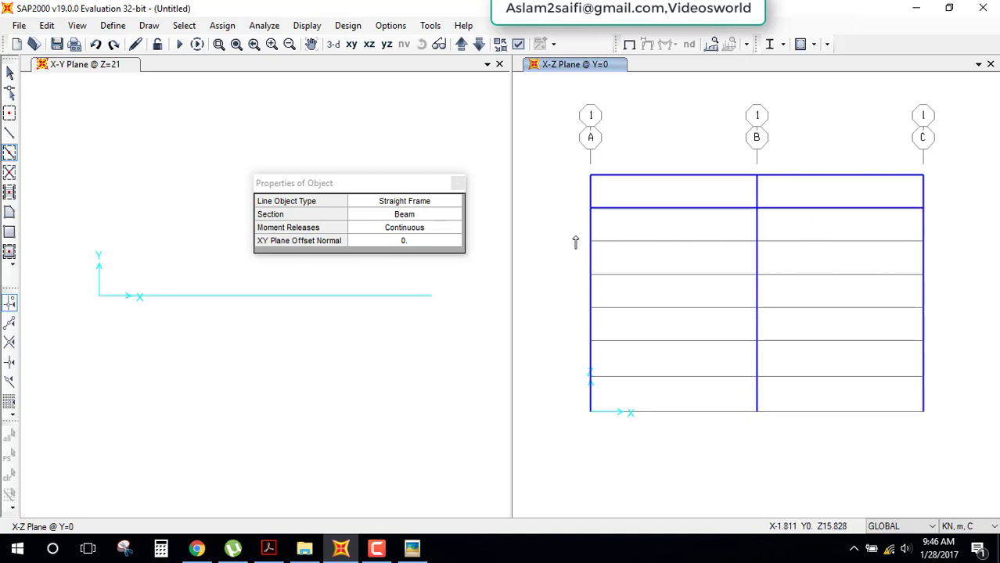
drag(571, 237, 937, 262)
drag(574, 270, 939, 304)
mouse_move(552, 298)
mouse_down()
mouse_move(688, 316)
mouse_move(917, 316)
mouse_move(927, 329)
mouse_up()
drag(573, 346, 927, 355)
drag(561, 371, 944, 387)
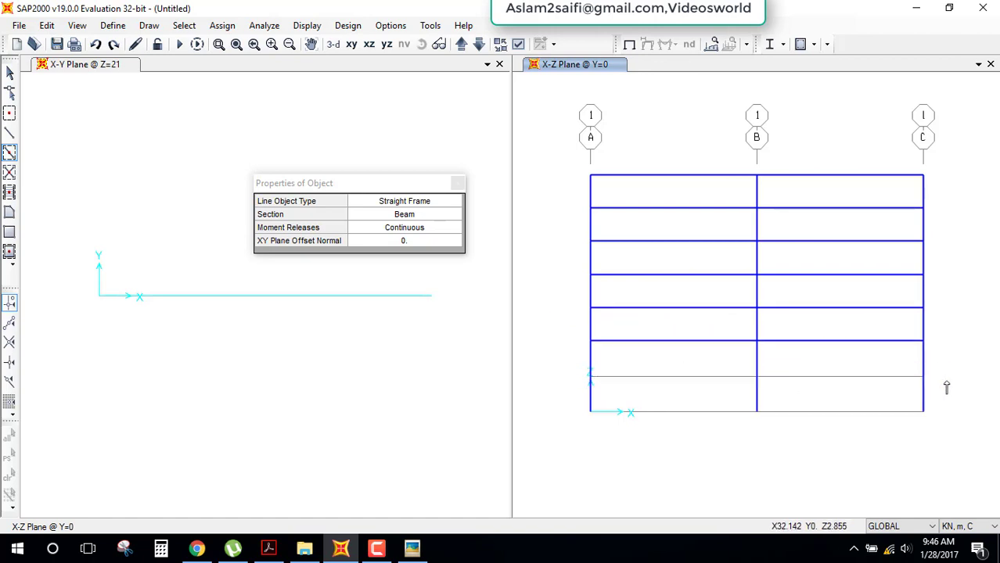
click(458, 184)
key(Escape)
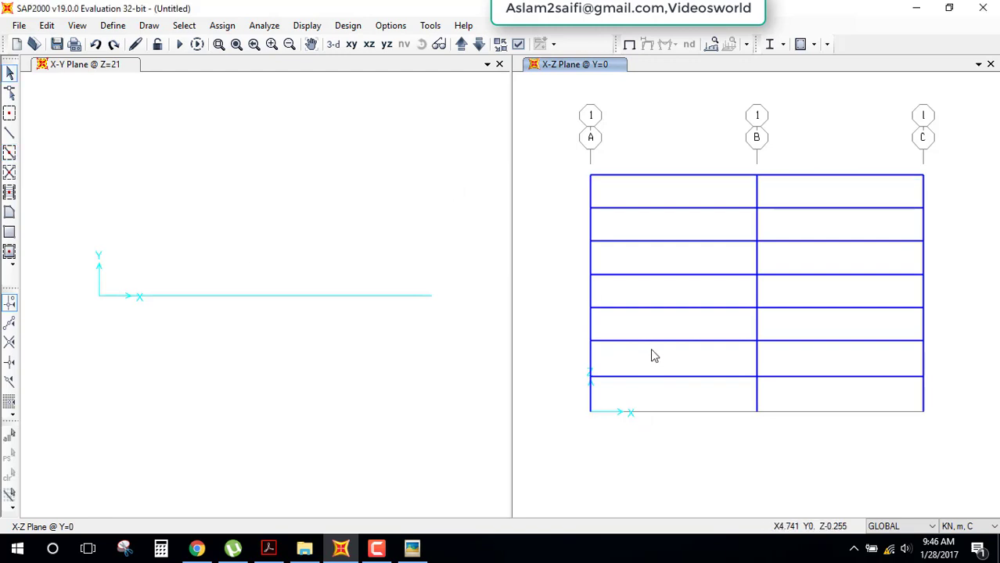
- Select the three base joints at grid lines A, B and C, checking the reference sketch
scroll(654, 356, down, 1)
scroll(670, 347, up, 3)
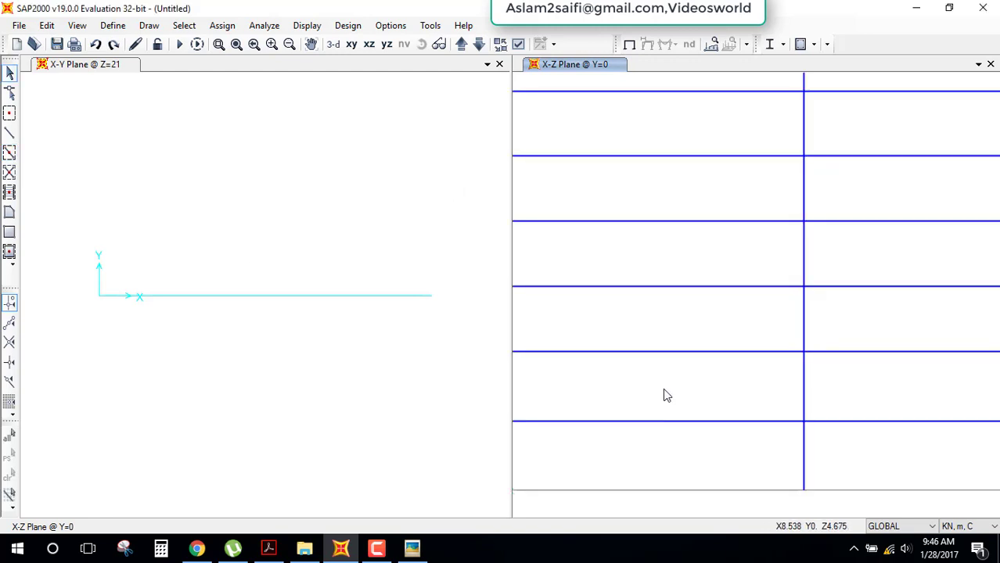
scroll(663, 397, down, 2)
click(565, 439)
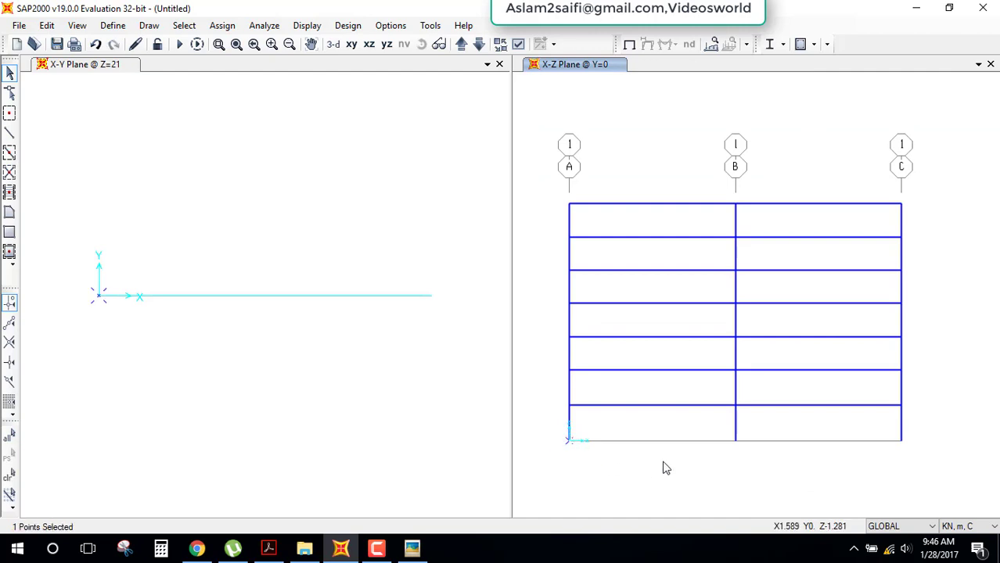
drag(716, 427, 776, 460)
drag(888, 425, 929, 479)
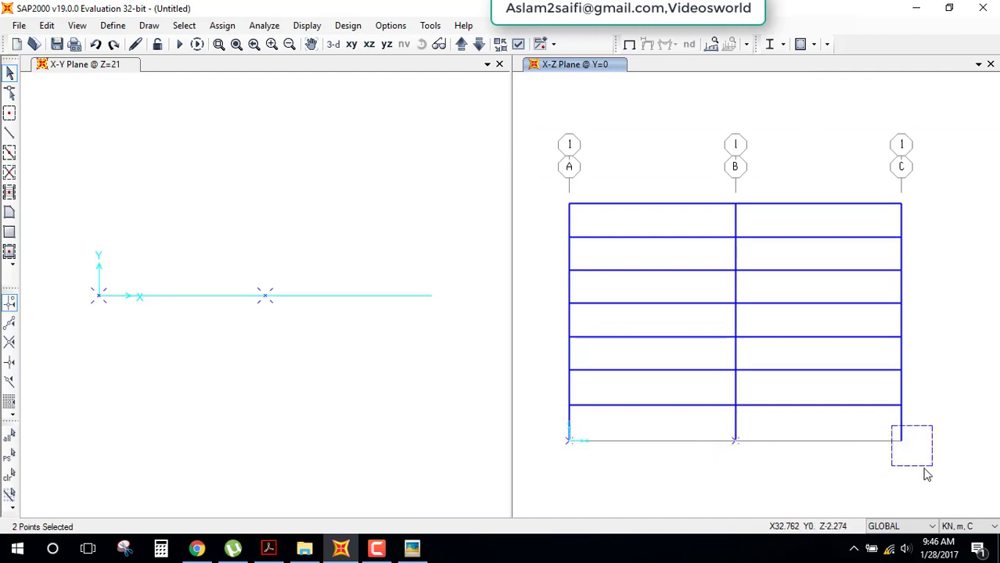
click(412, 549)
mouse_move(501, 407)
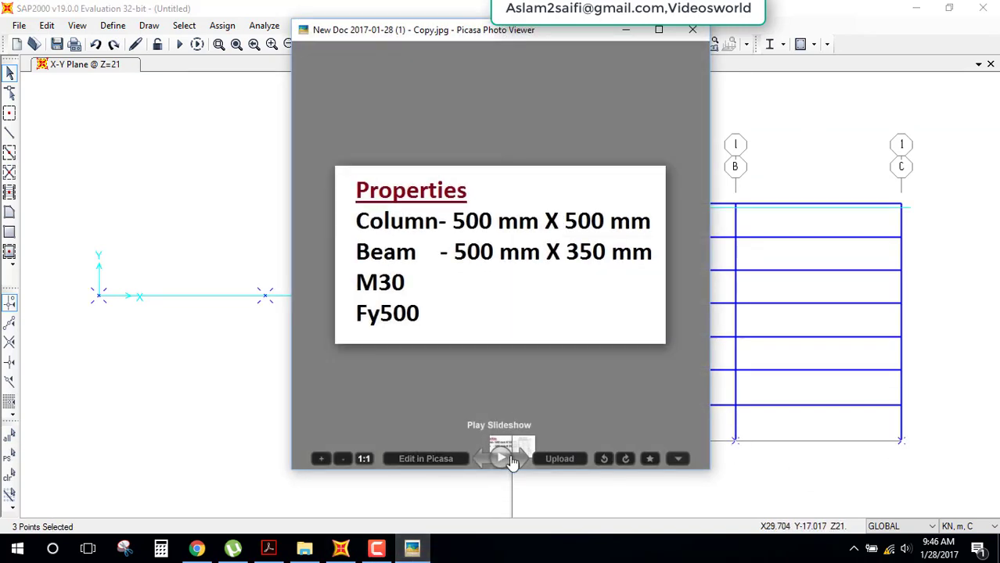
click(520, 460)
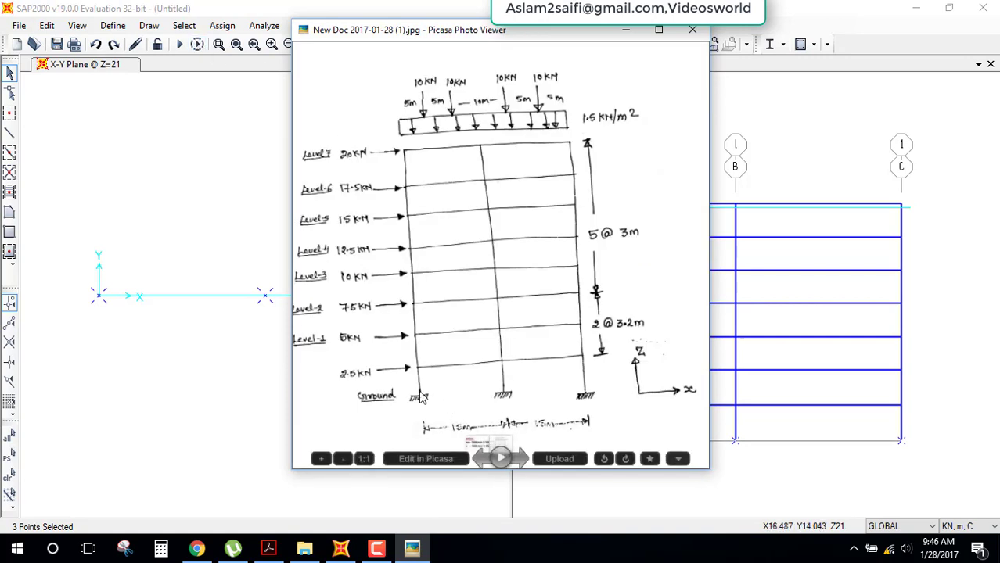
click(625, 30)
- Assign fully fixed restraints to the selected base joints
click(222, 26)
mouse_move(241, 43)
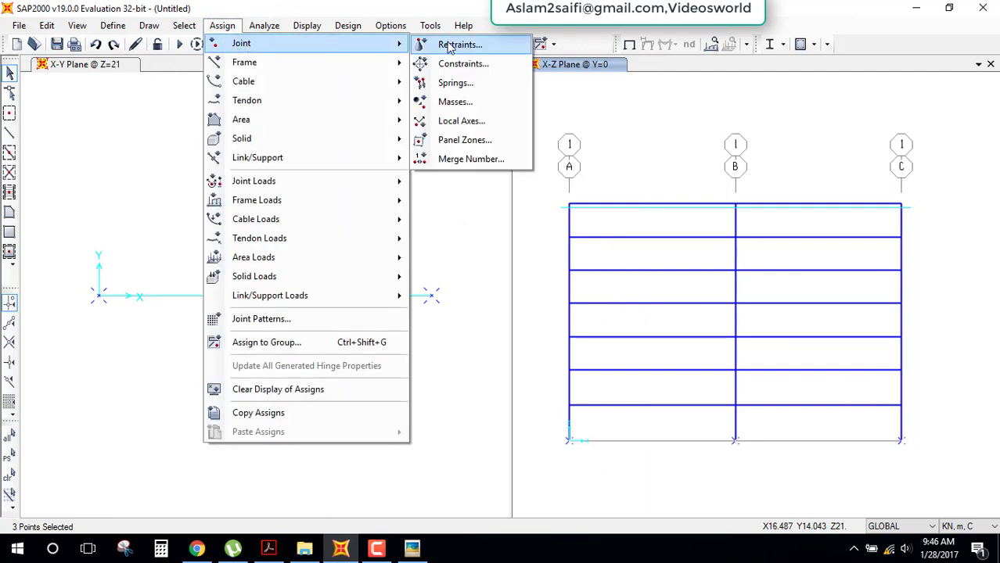
click(452, 45)
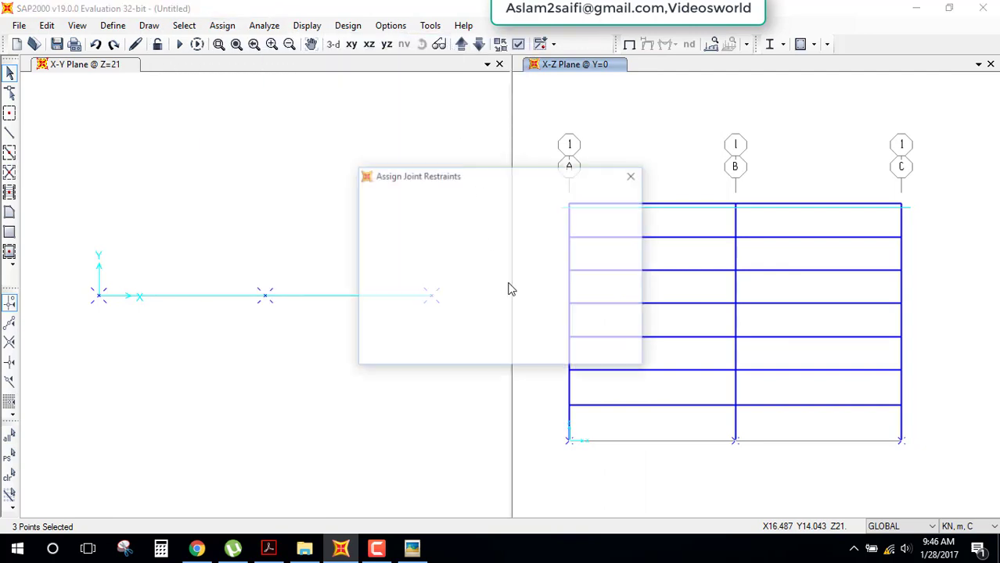
click(417, 303)
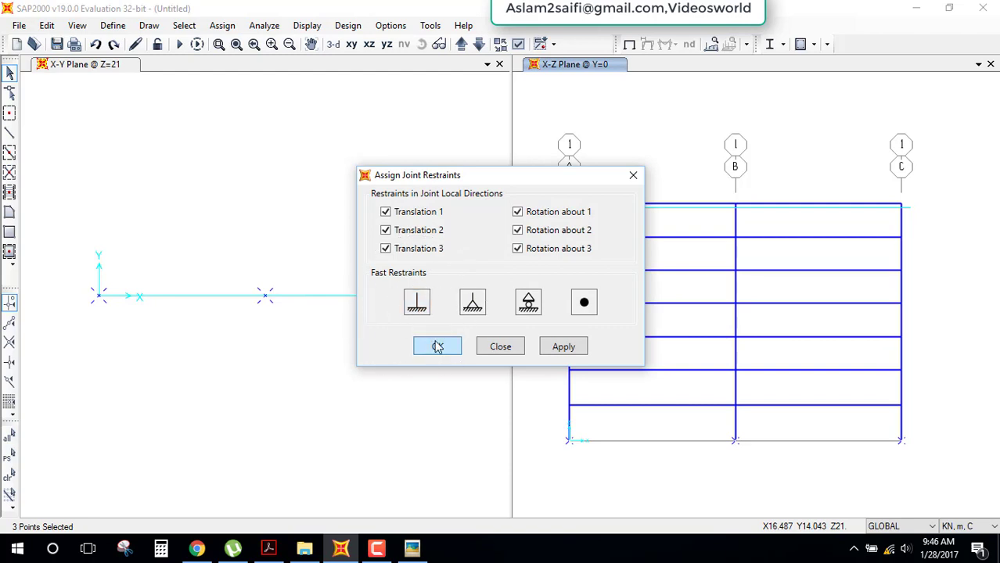
click(438, 347)
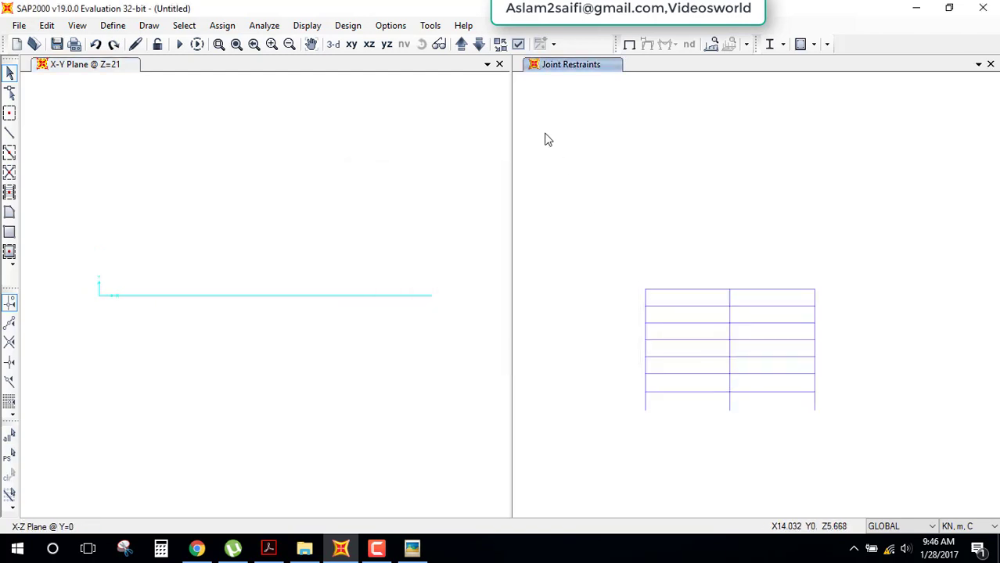
- Close the X-Y plan view, centre the X-Z elevation, and bring up the load sketch
click(499, 64)
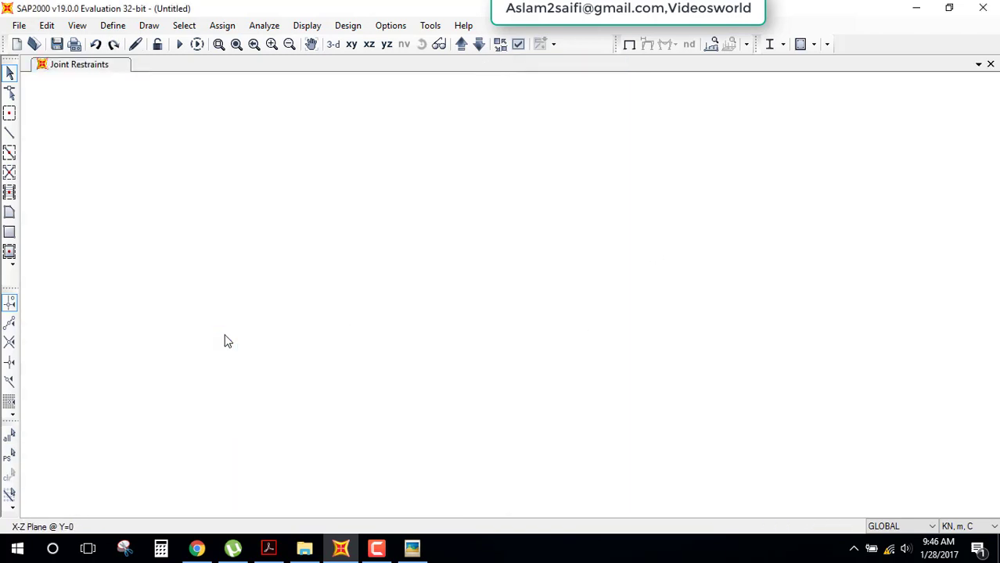
scroll(348, 328, down, 2)
scroll(357, 331, down, 1)
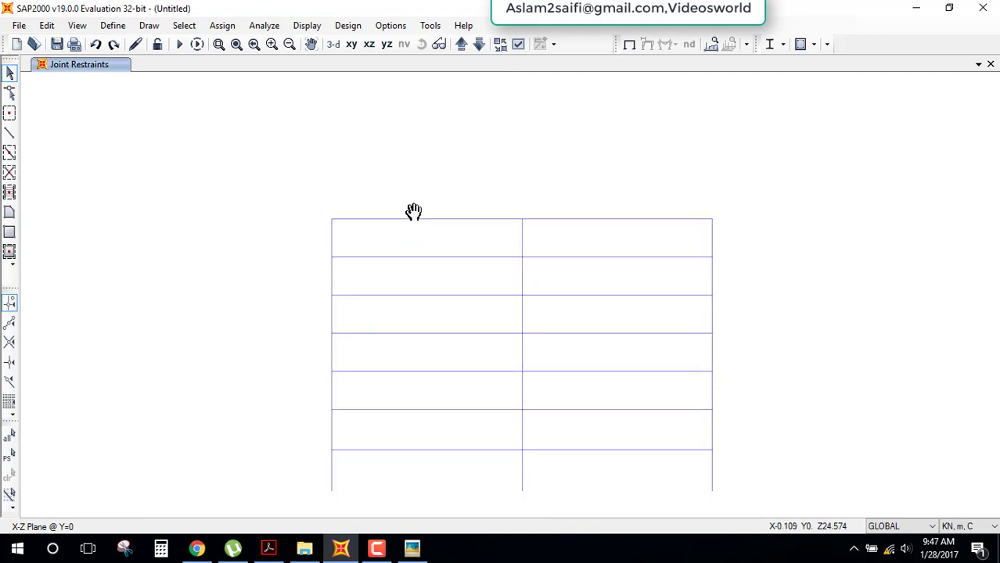
middle_drag(429, 395, 403, 156)
middle_drag(470, 253, 463, 278)
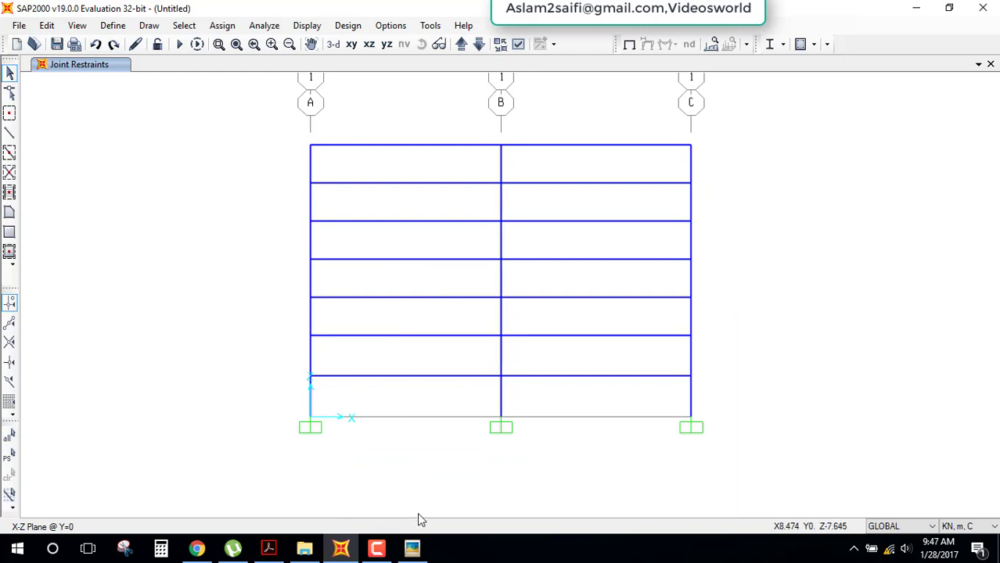
click(412, 547)
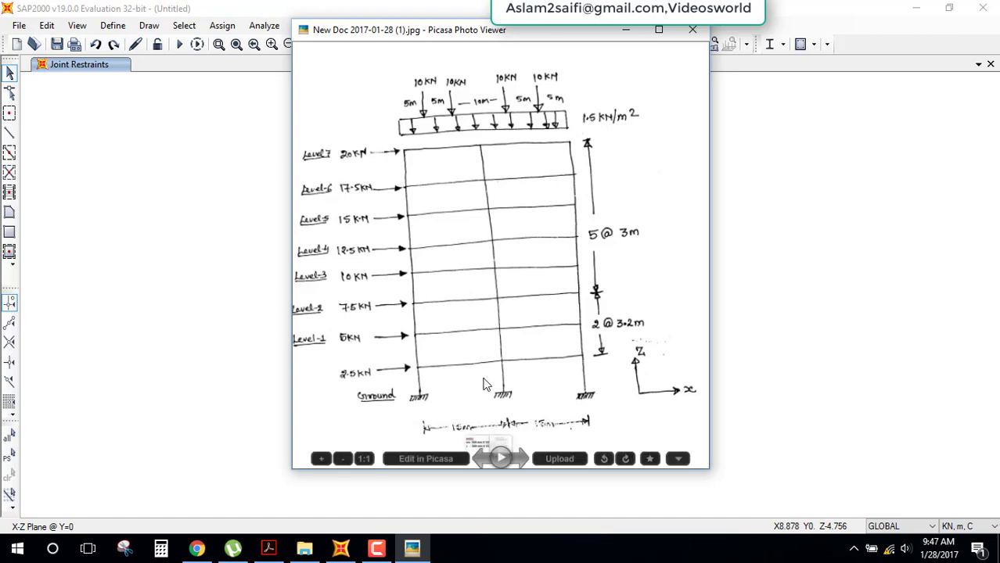
- Apply Global X DEAD joint forces of 2.5 and 5 kN at grid A's first two levels
click(420, 555)
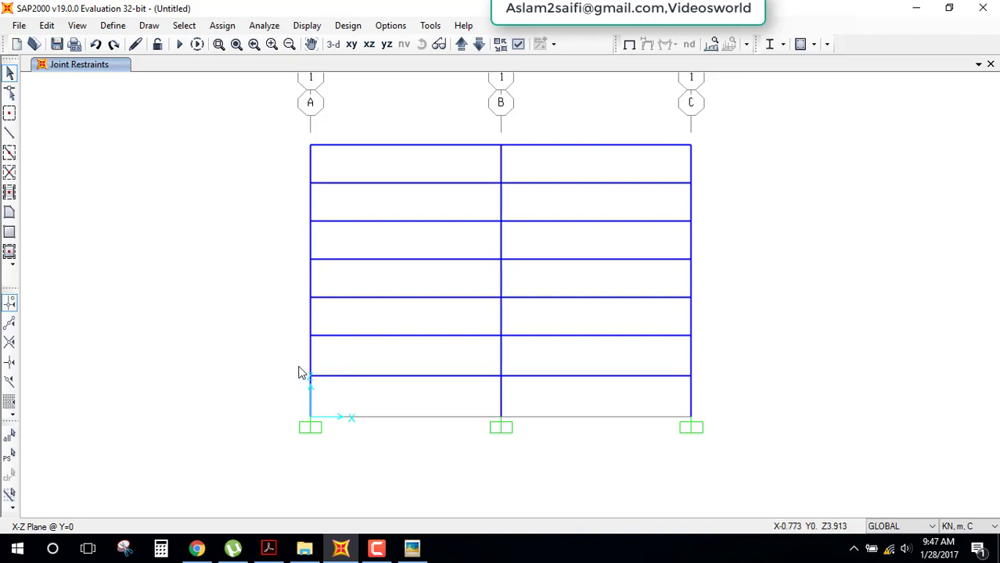
click(309, 375)
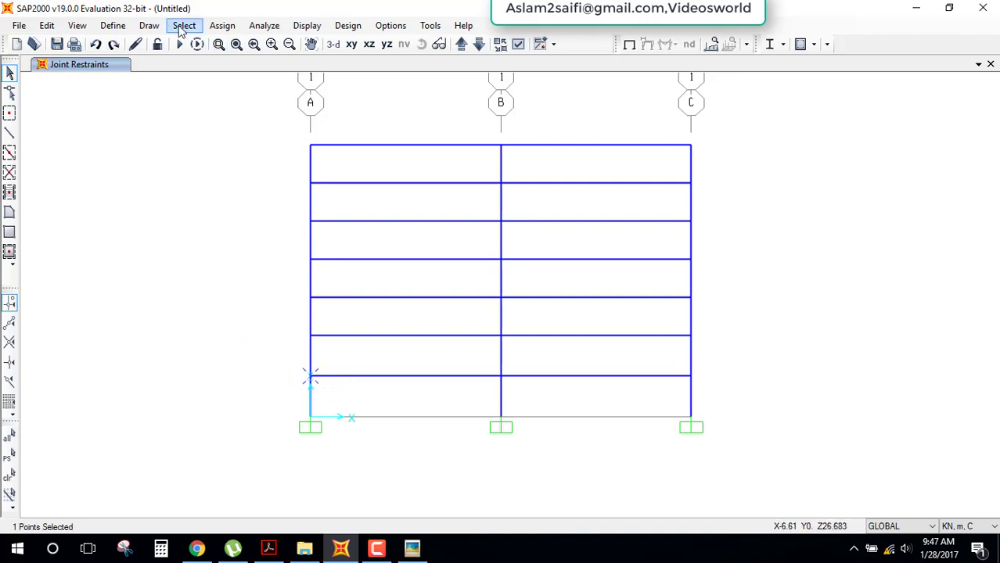
click(223, 25)
mouse_move(241, 43)
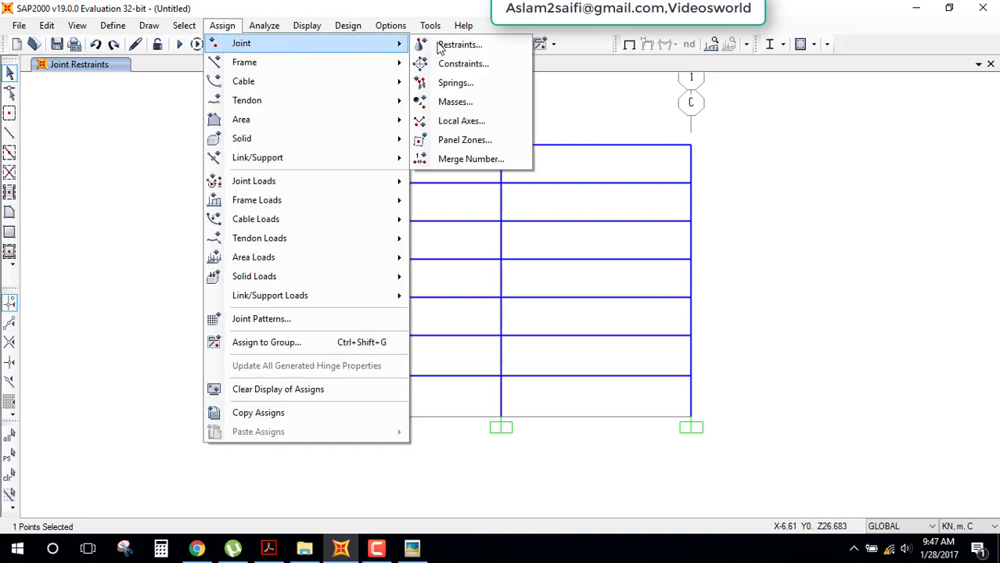
click(280, 188)
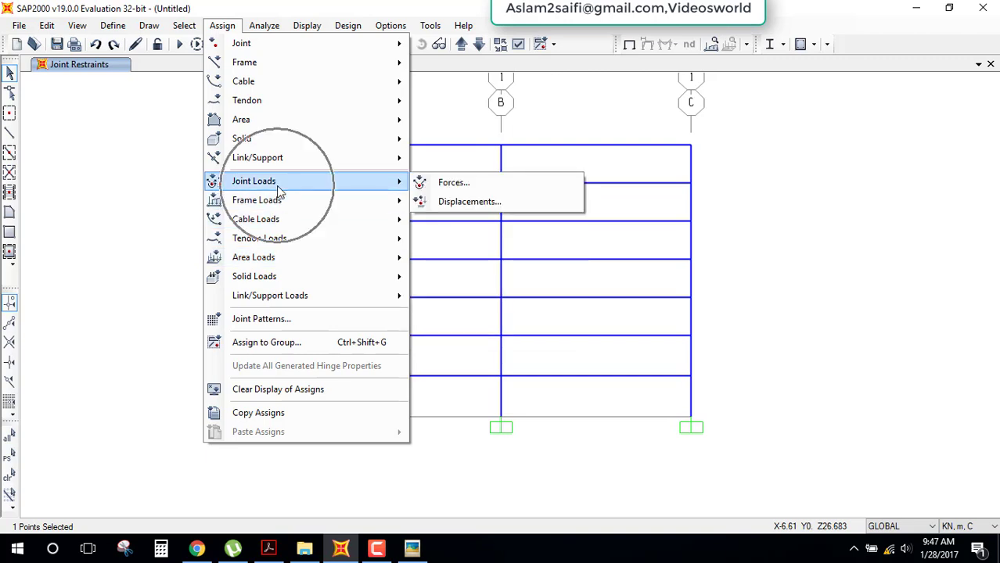
click(437, 188)
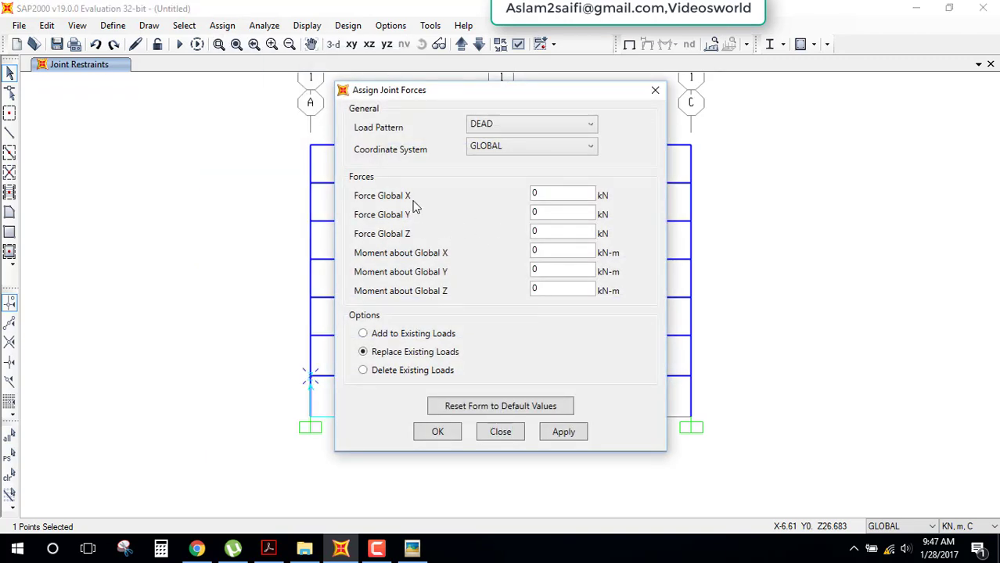
double_click(545, 193)
text(2.5)
drag(506, 94, 697, 64)
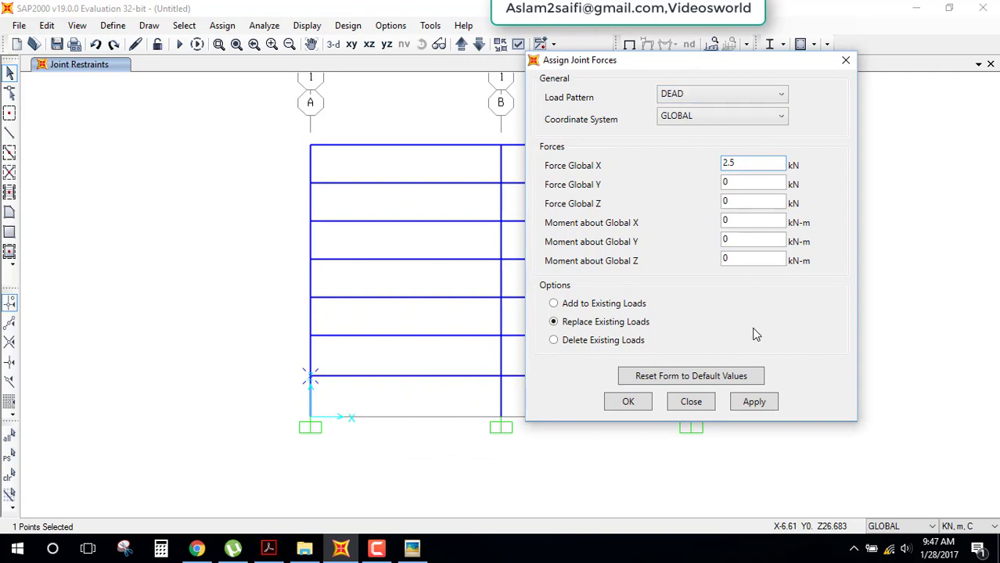
click(752, 404)
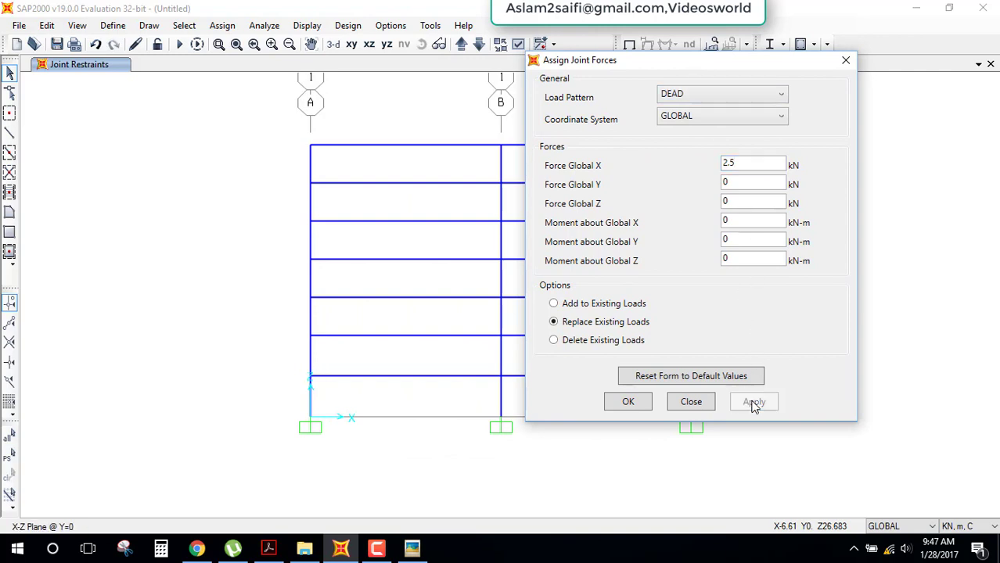
click(311, 337)
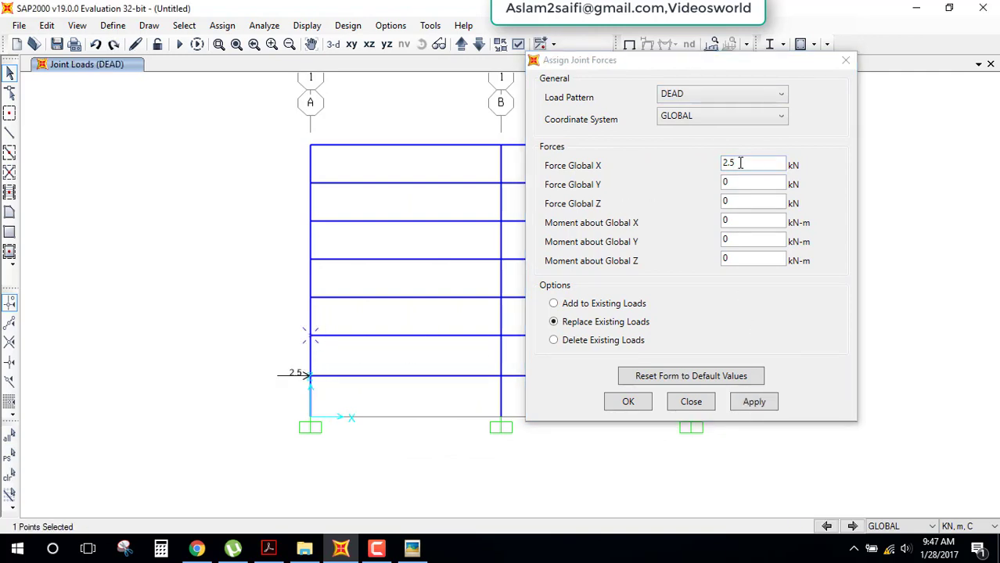
click(688, 166)
text(5)
click(752, 402)
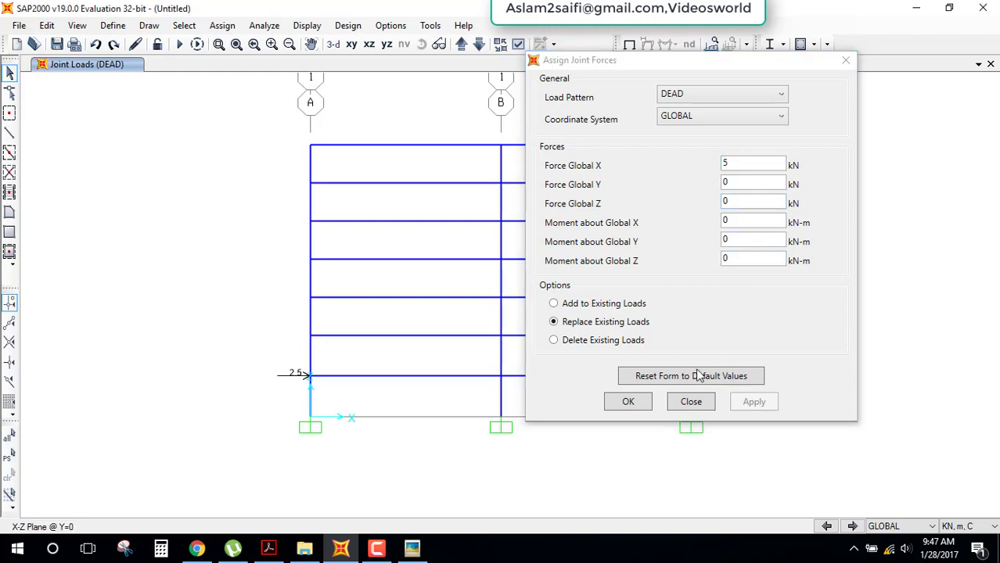
- Apply 7.5, 10 and 12.5 kN Global X forces at grid A's third, fourth and fifth levels
click(310, 297)
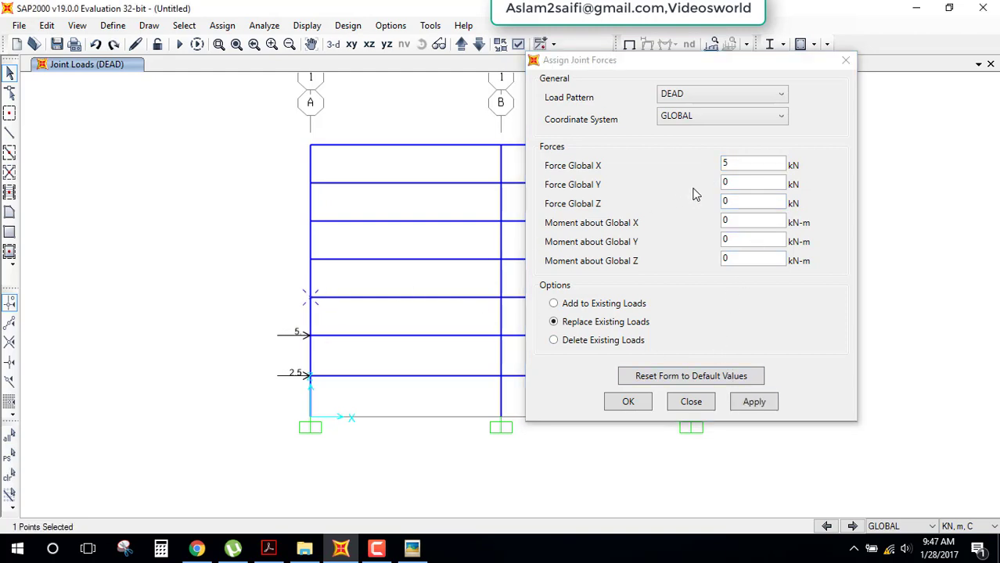
click(732, 165)
text(.5)
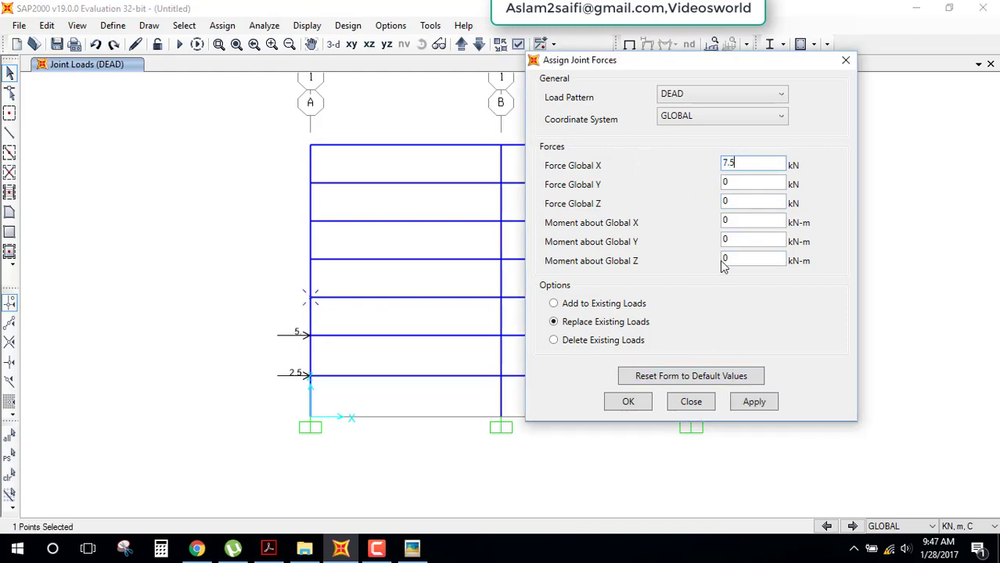
click(751, 401)
drag(287, 247, 346, 272)
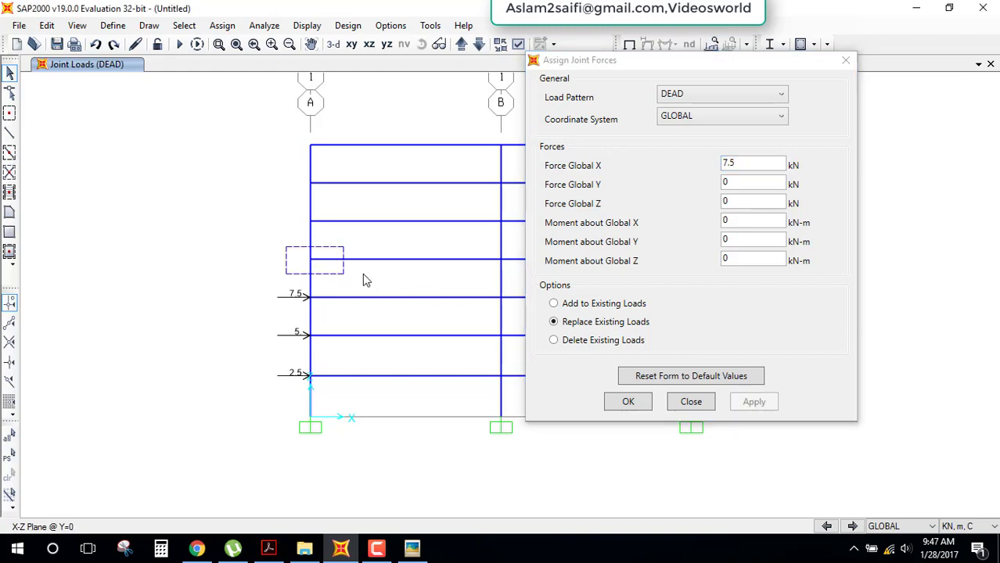
click(740, 164)
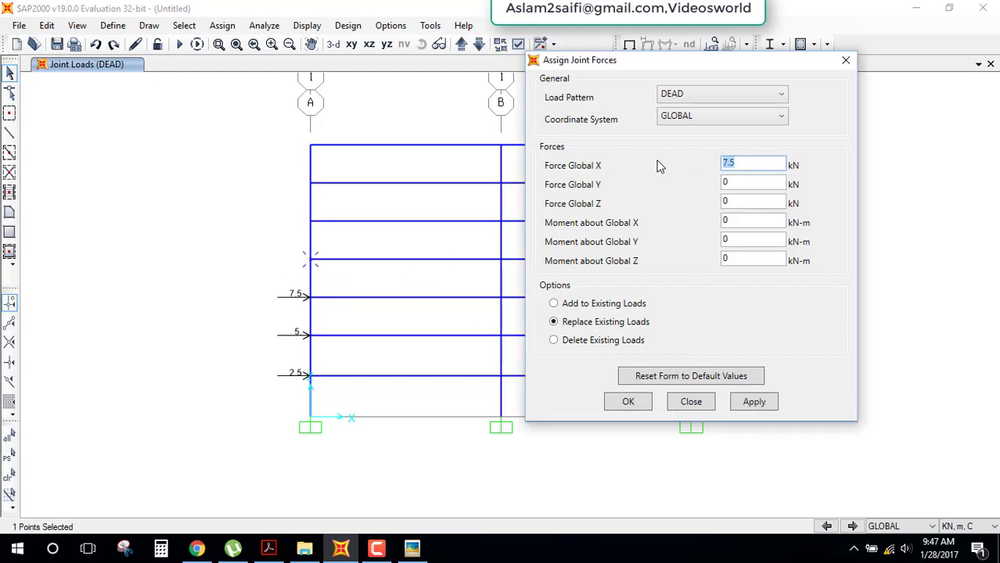
text(10)
click(754, 402)
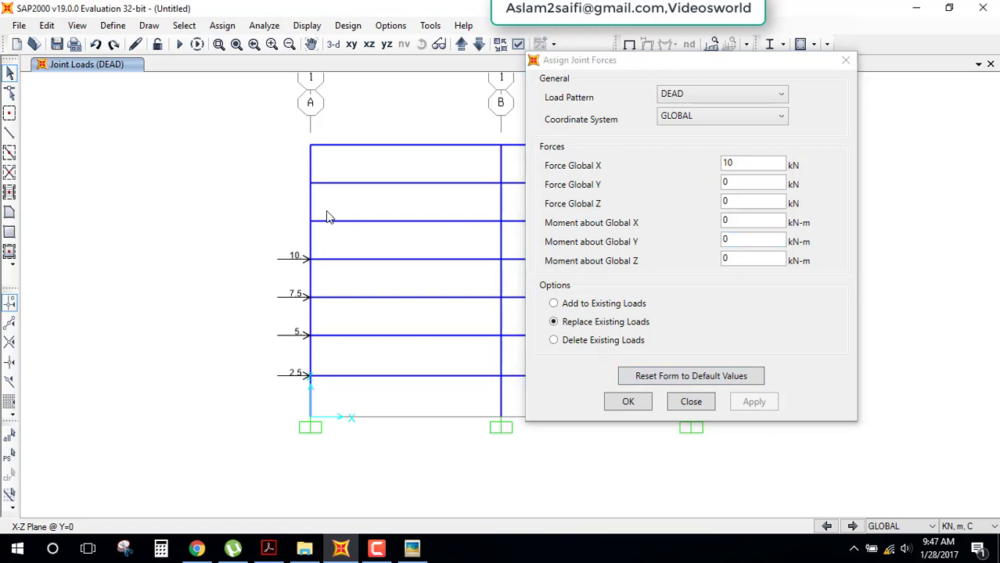
drag(291, 219, 329, 241)
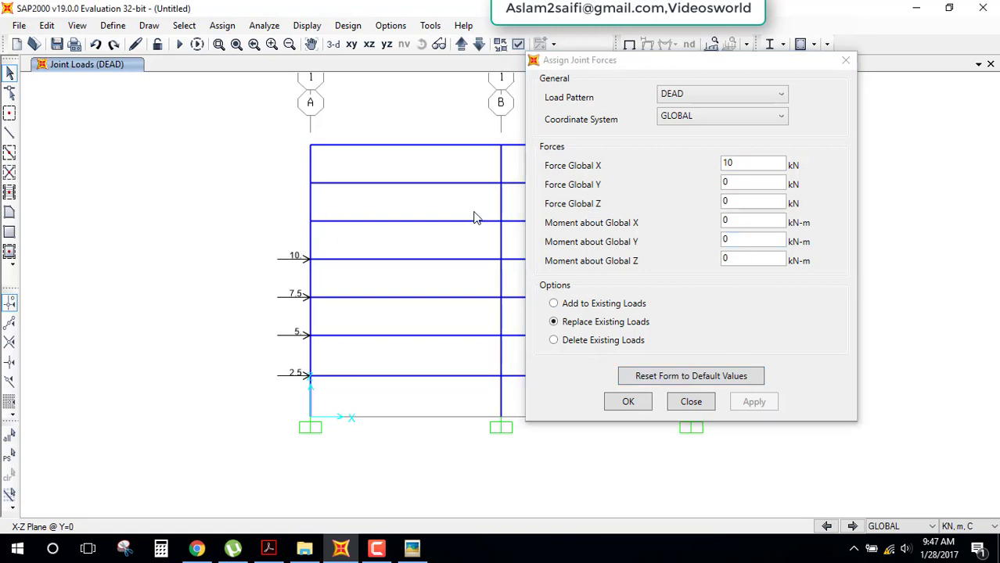
double_click(744, 164)
text(12.5)
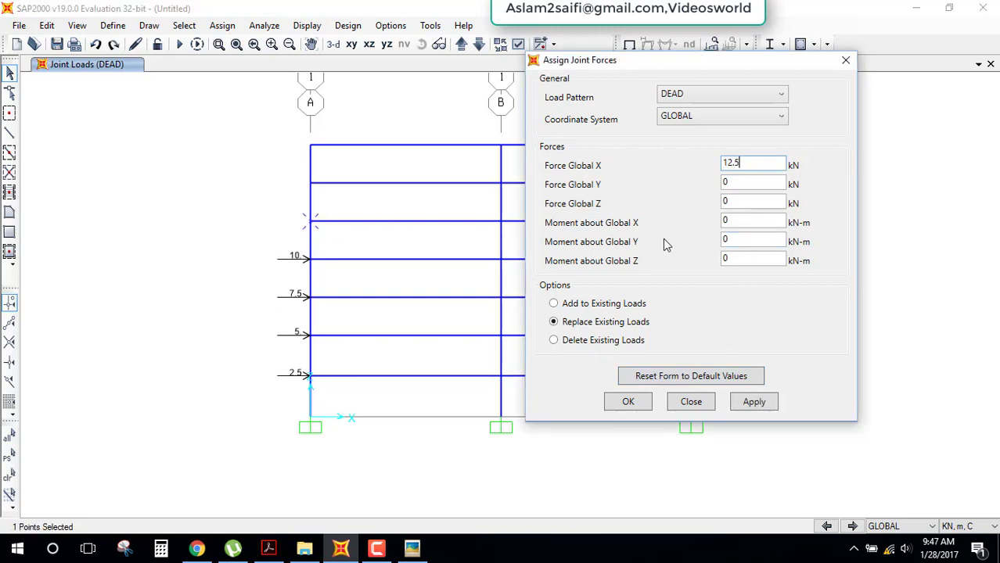
click(749, 406)
- Apply 15 and 17.5 kN Global X forces at the sixth and top joints on grid A
drag(283, 169, 344, 205)
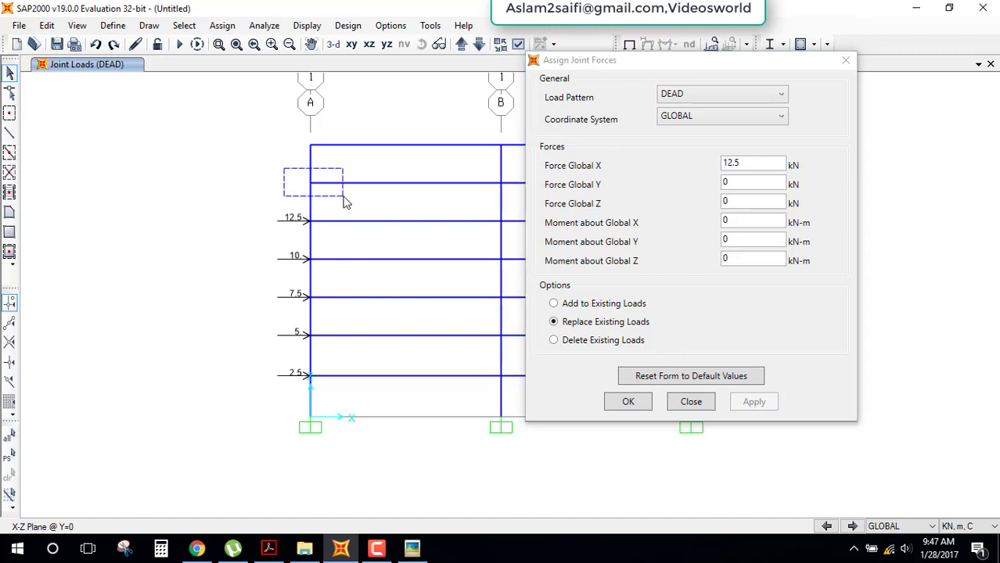
double_click(747, 162)
text(1)
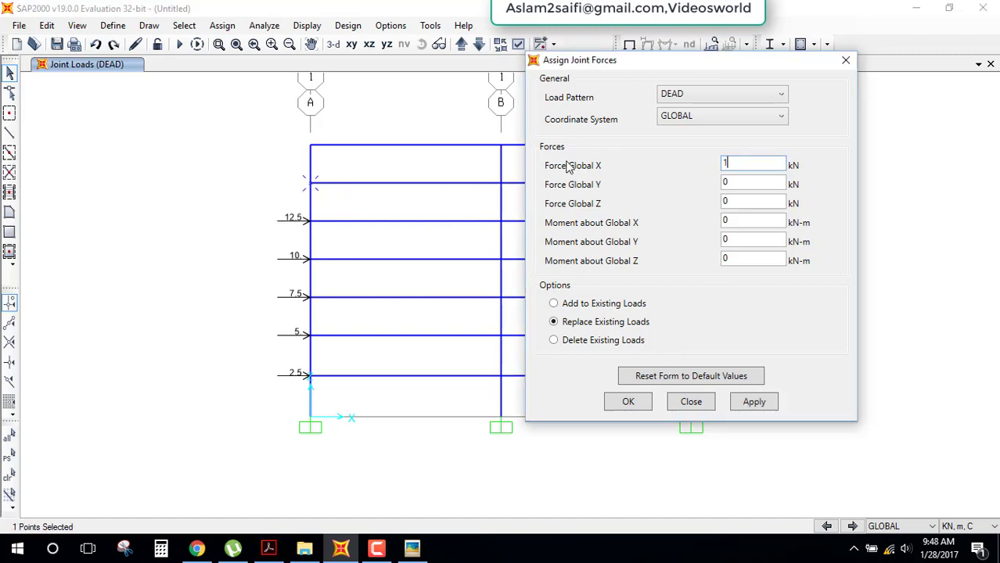
text(5)
click(755, 403)
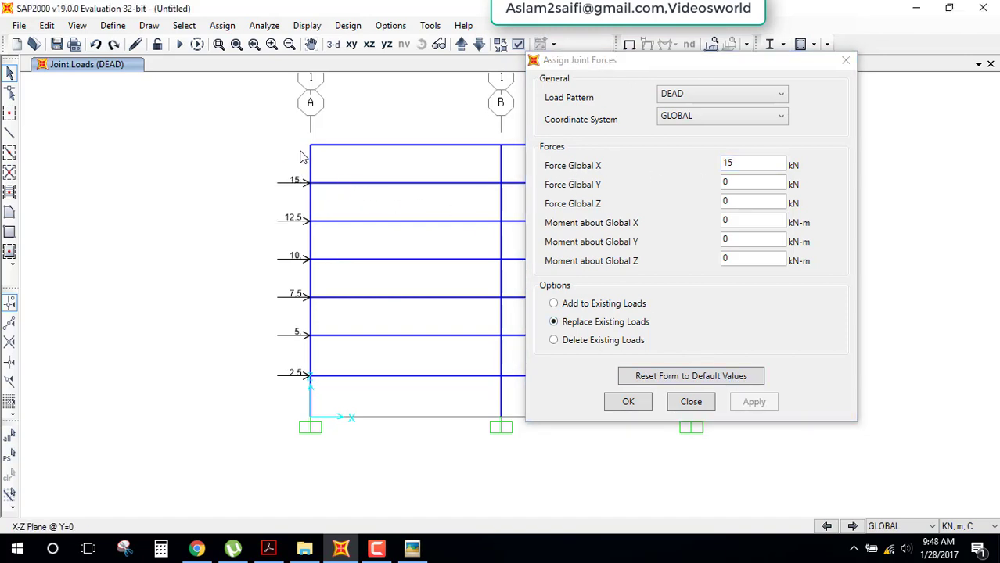
drag(272, 140, 323, 160)
double_click(745, 164)
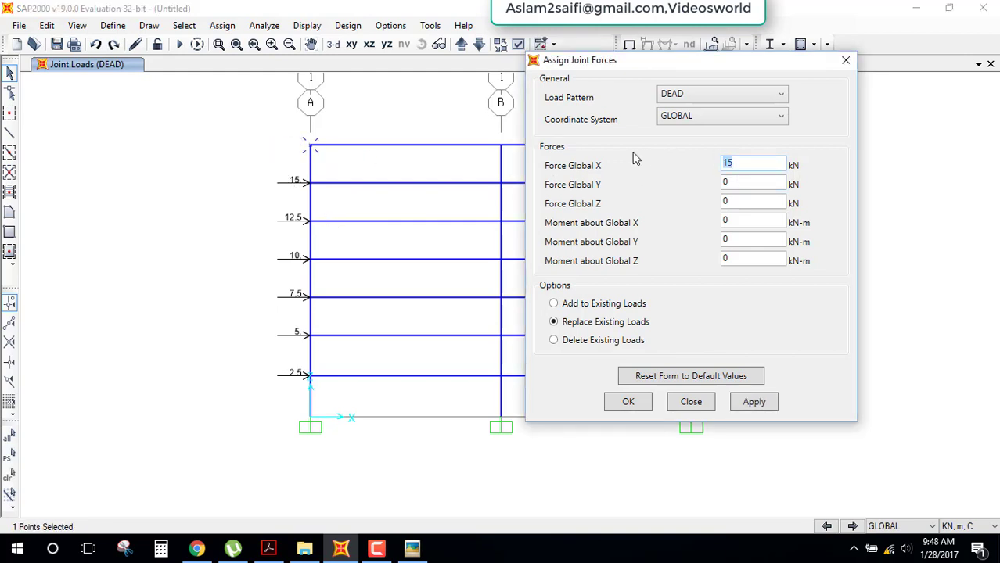
text(17.5)
click(753, 402)
click(628, 401)
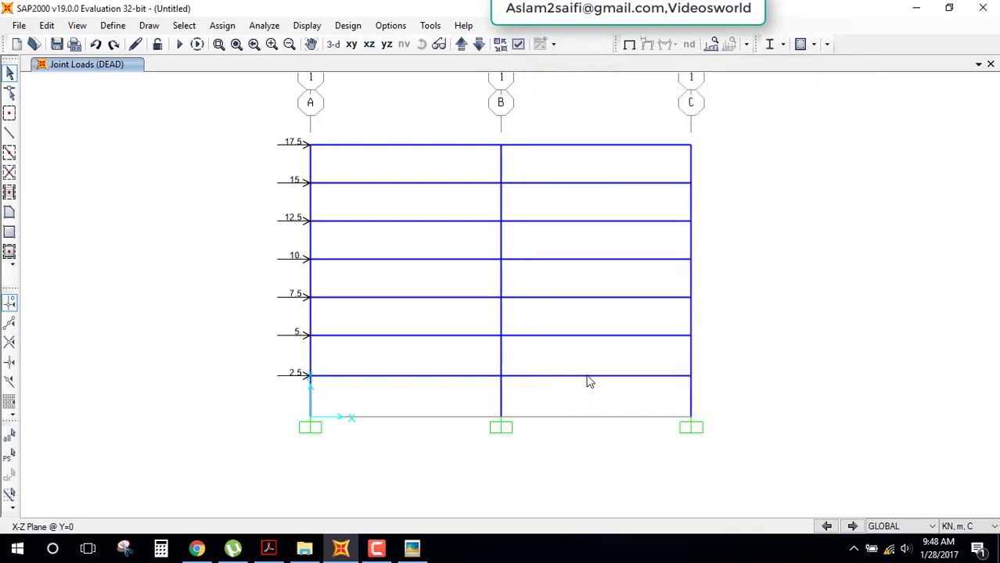
click(412, 548)
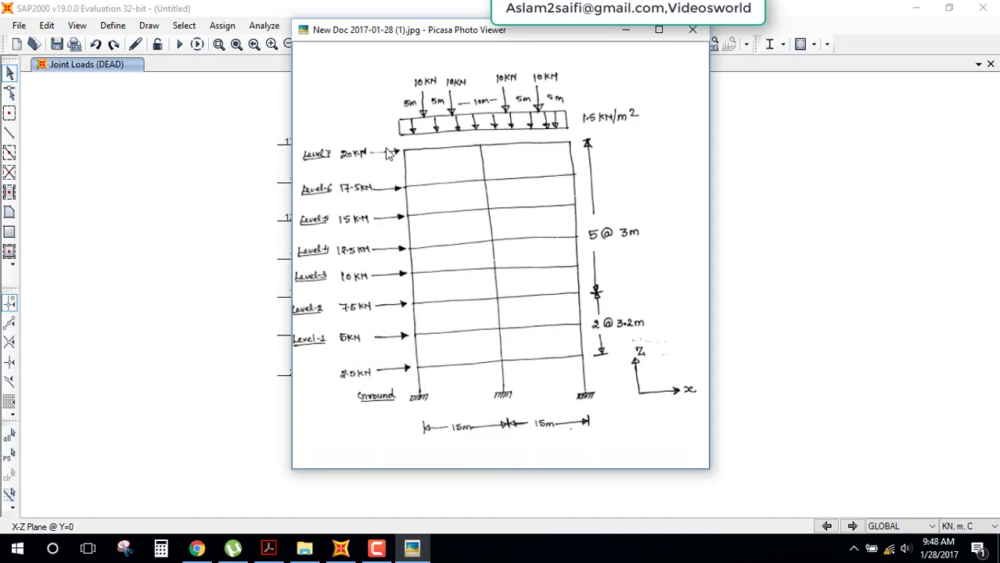
- Add a Z grid line named z9 at 24.4 m to the GLOBAL grid system
click(626, 30)
right_click(446, 212)
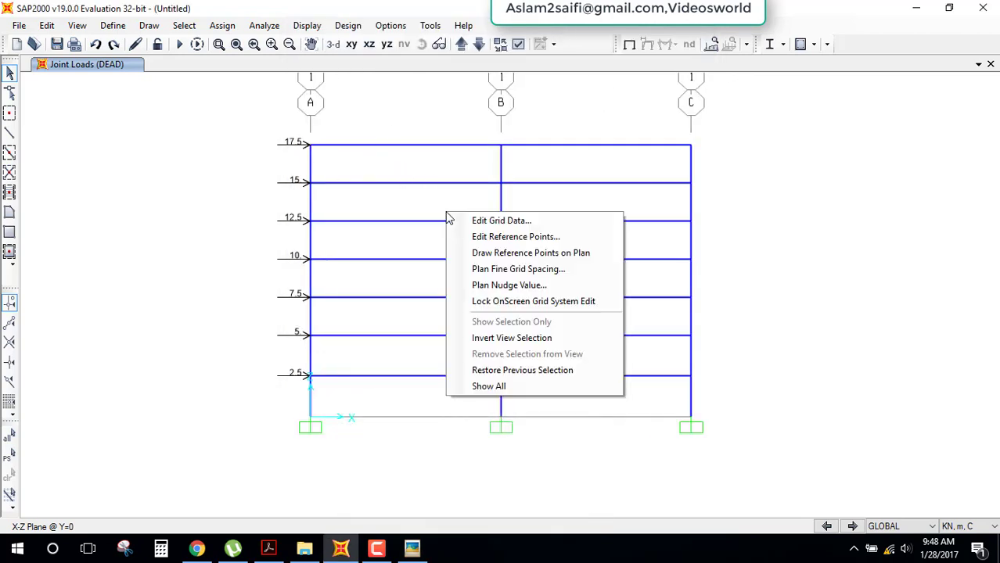
click(485, 222)
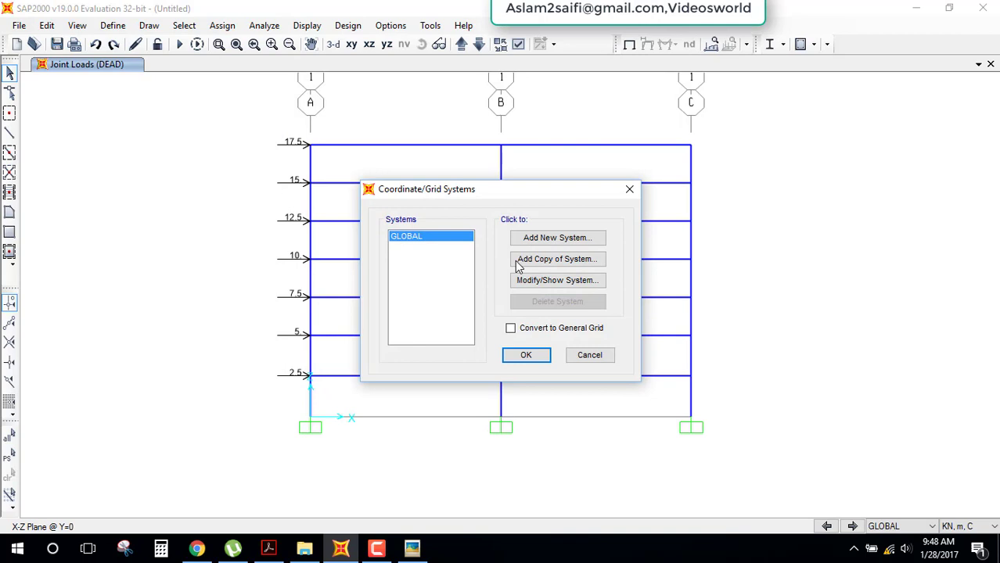
click(569, 287)
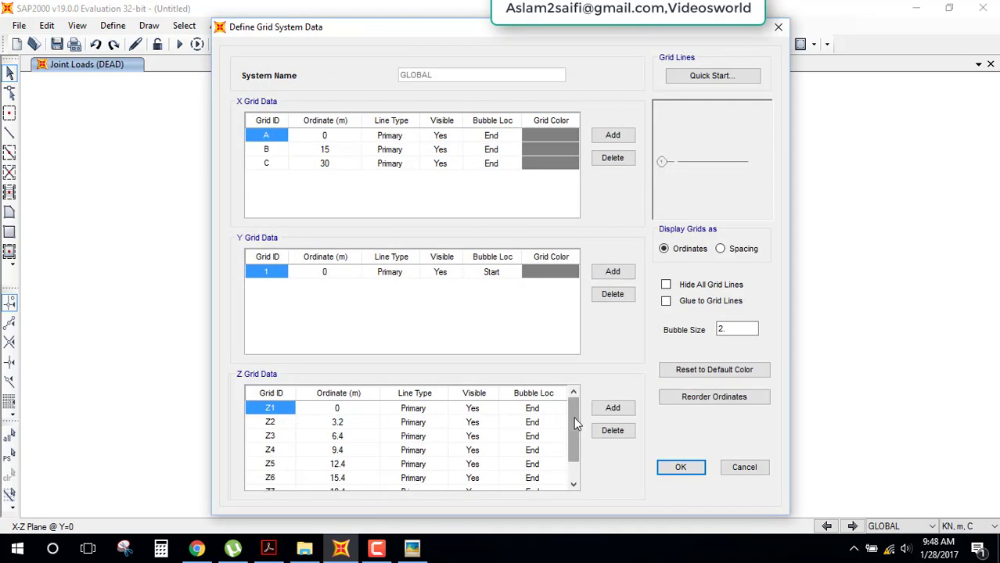
drag(574, 417, 573, 434)
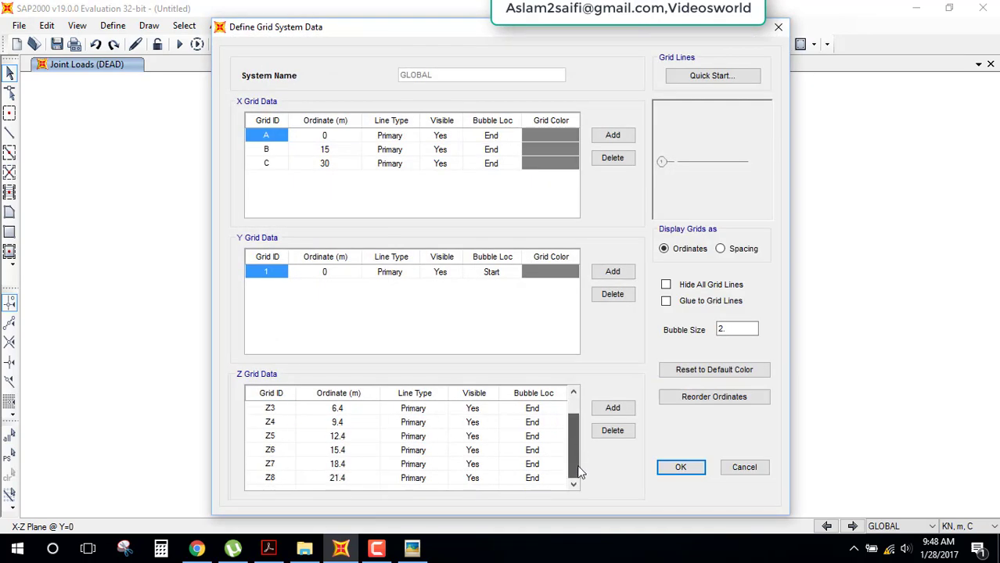
click(612, 408)
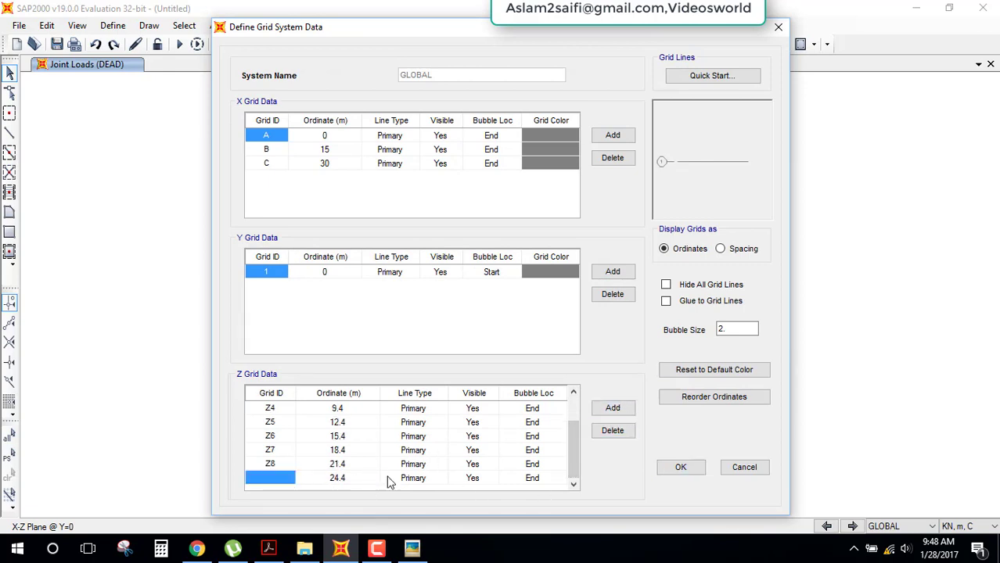
text(z)
text(9)
click(298, 479)
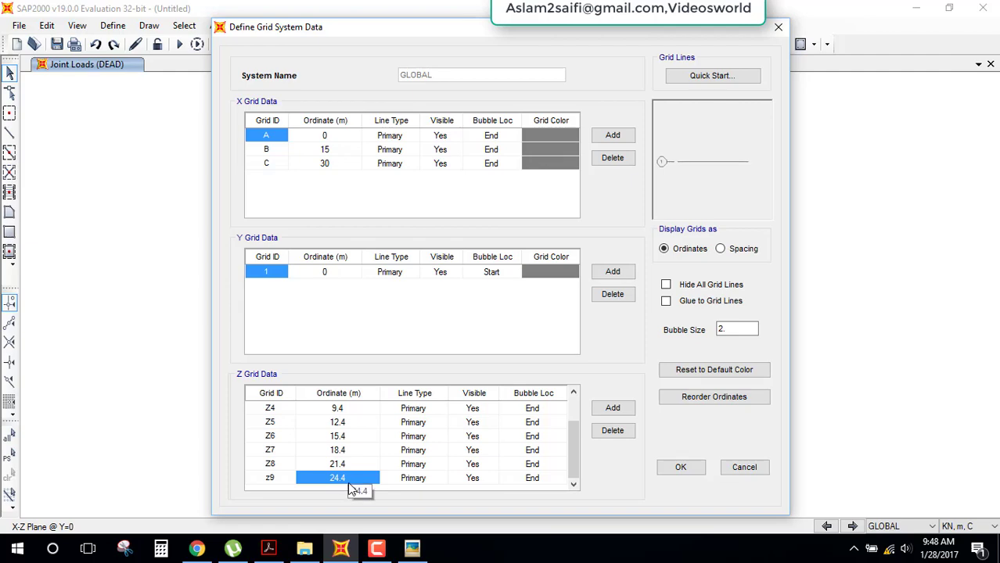
click(680, 467)
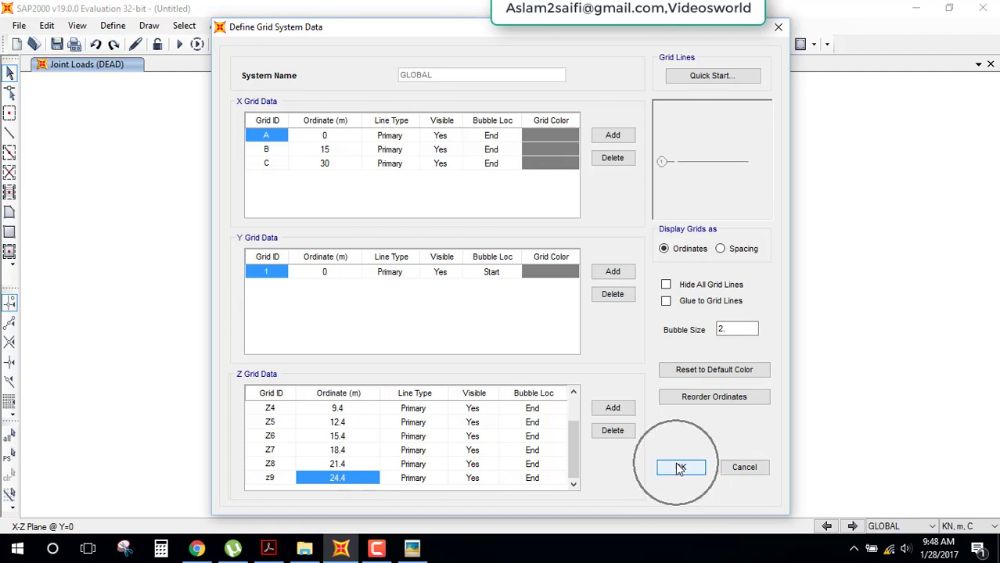
- Draw Beam members across both bays at the new 24.4 m top level
click(528, 354)
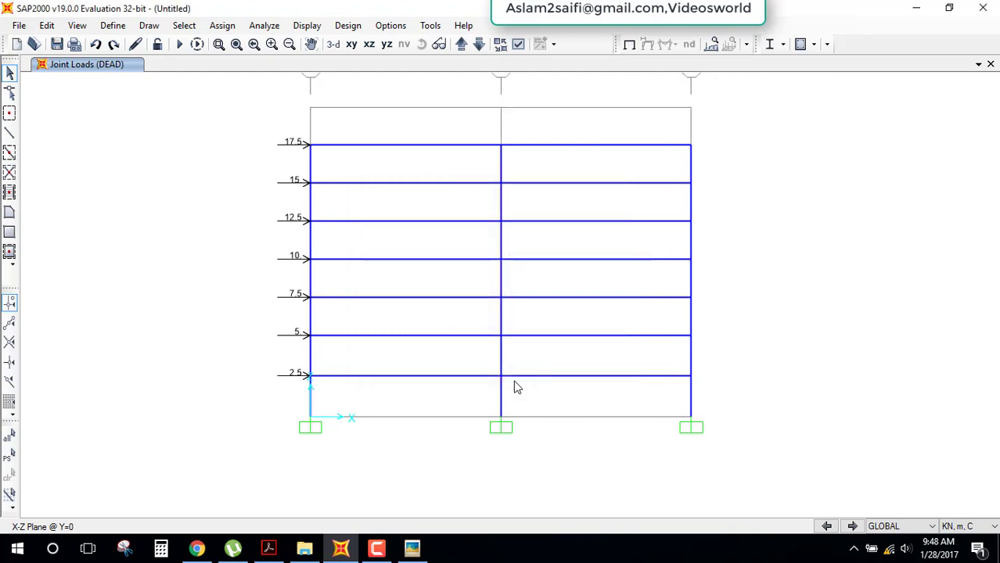
middle_drag(401, 139, 408, 172)
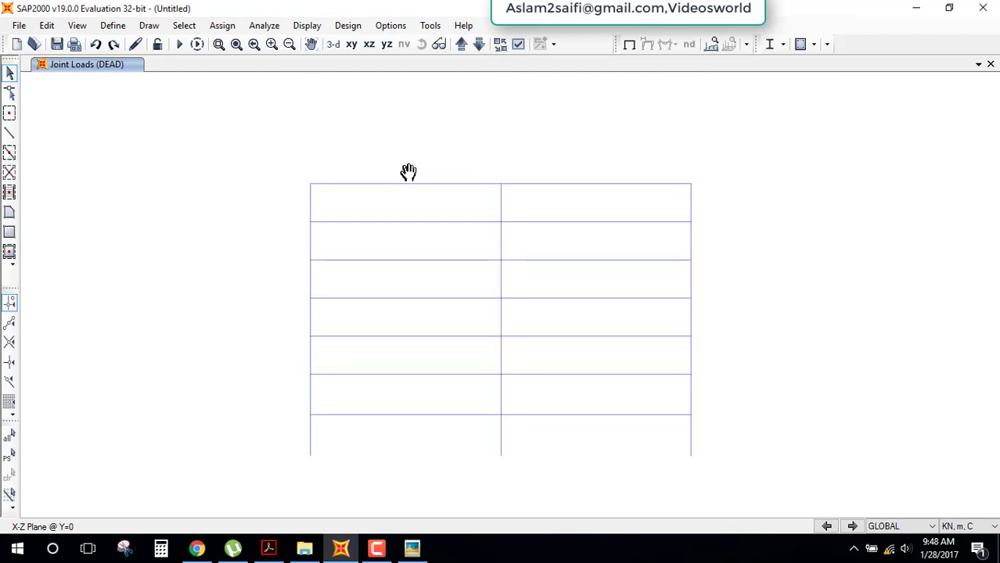
click(11, 153)
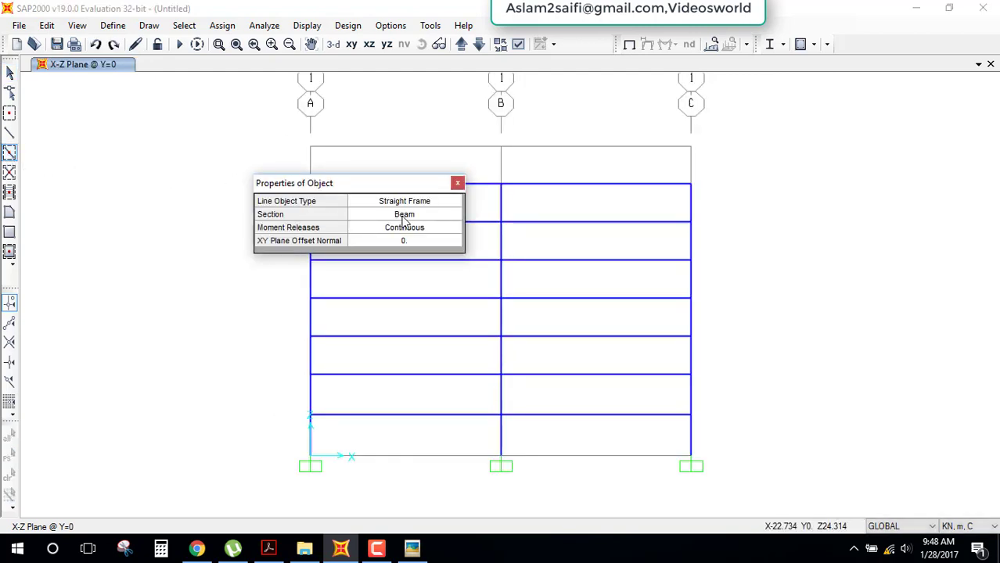
drag(291, 136, 714, 159)
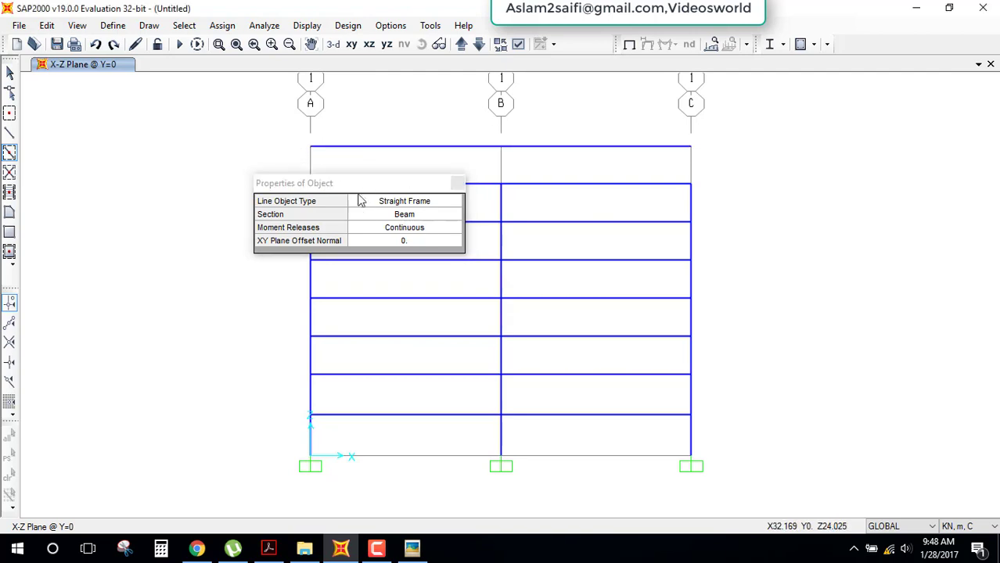
- Draw column-section members for the new top storey on grids A, B and C, then select the top-left joint
click(405, 216)
click(455, 216)
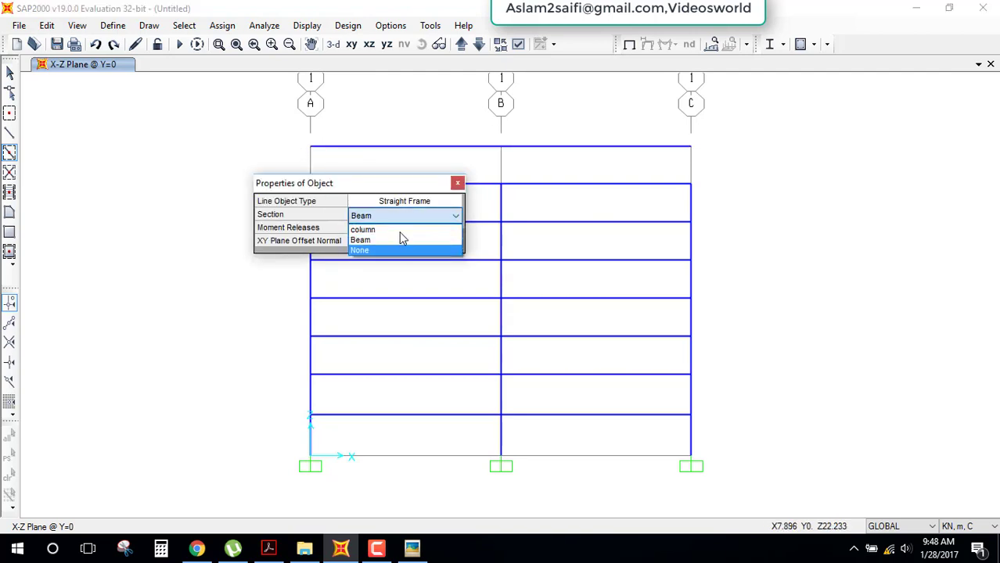
click(400, 233)
drag(352, 183, 159, 177)
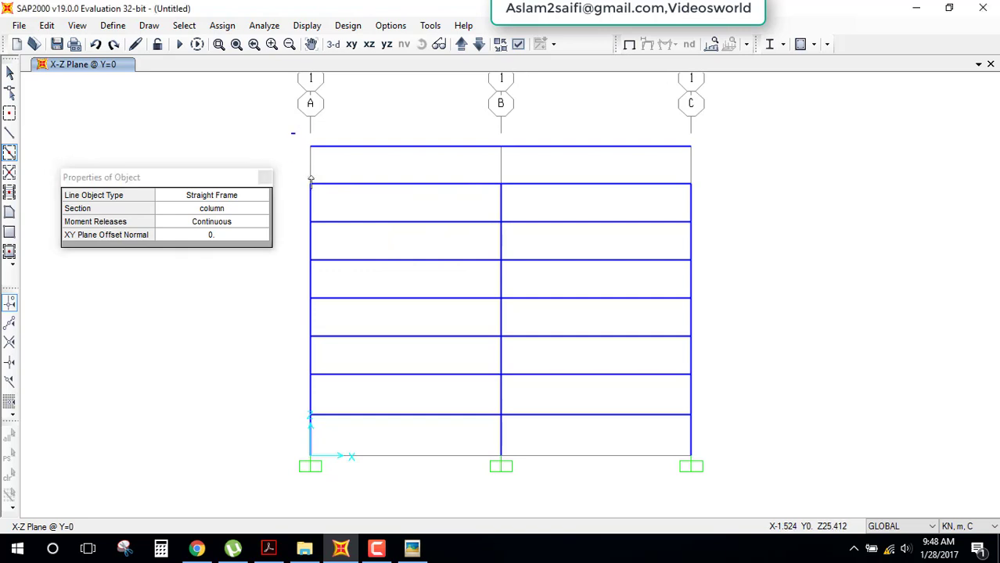
drag(293, 133, 319, 196)
drag(487, 131, 512, 201)
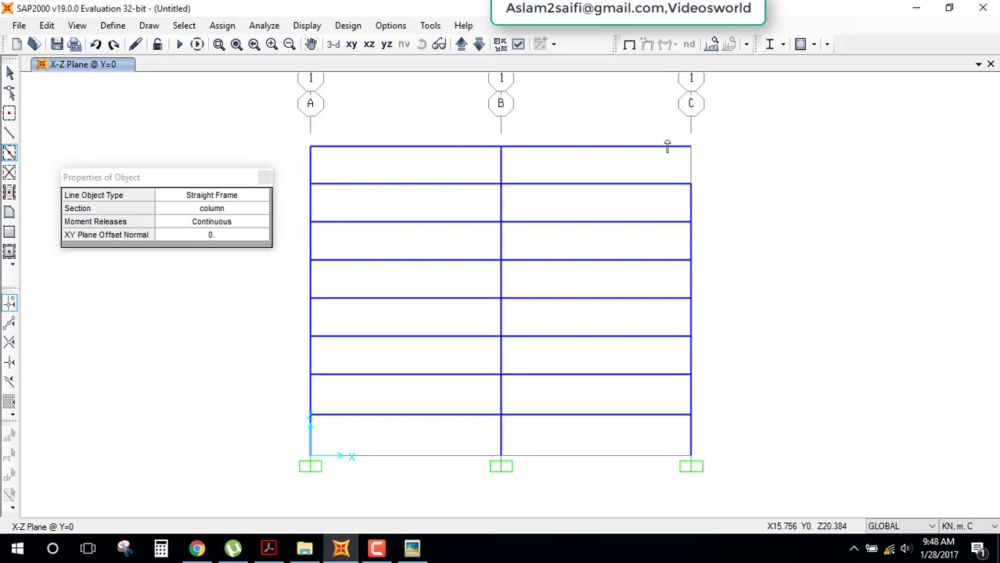
drag(669, 129, 697, 203)
click(264, 178)
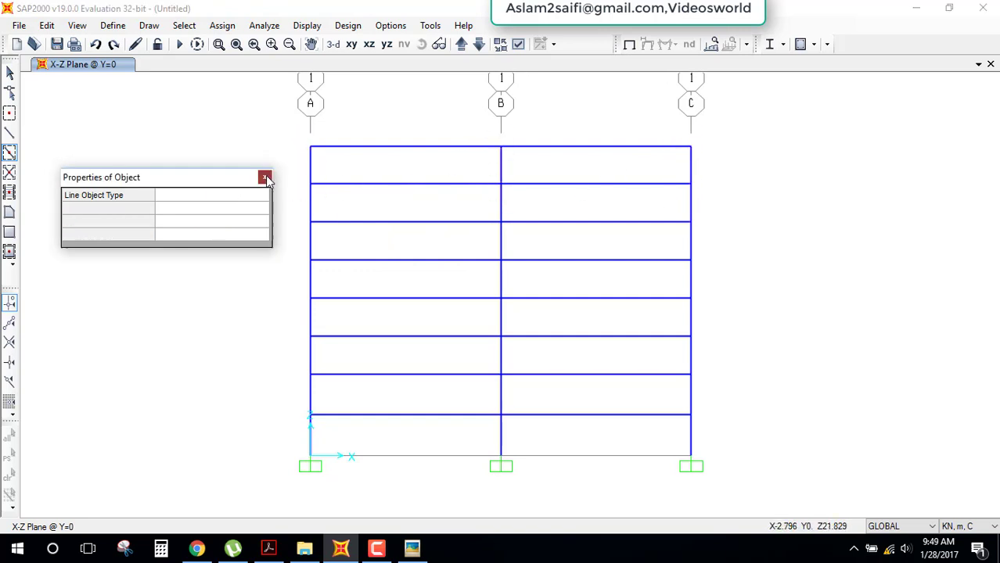
key(Escape)
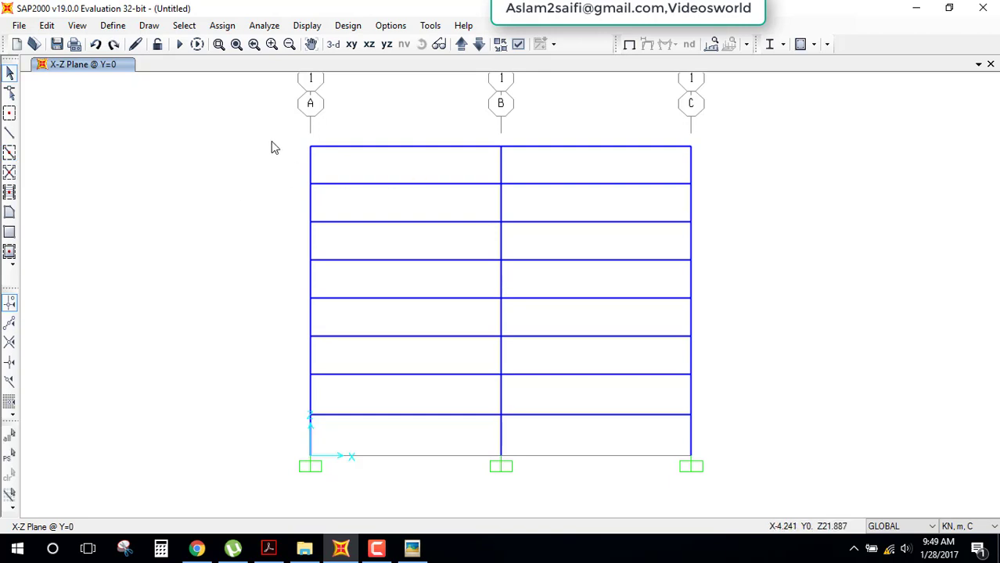
drag(282, 138, 319, 162)
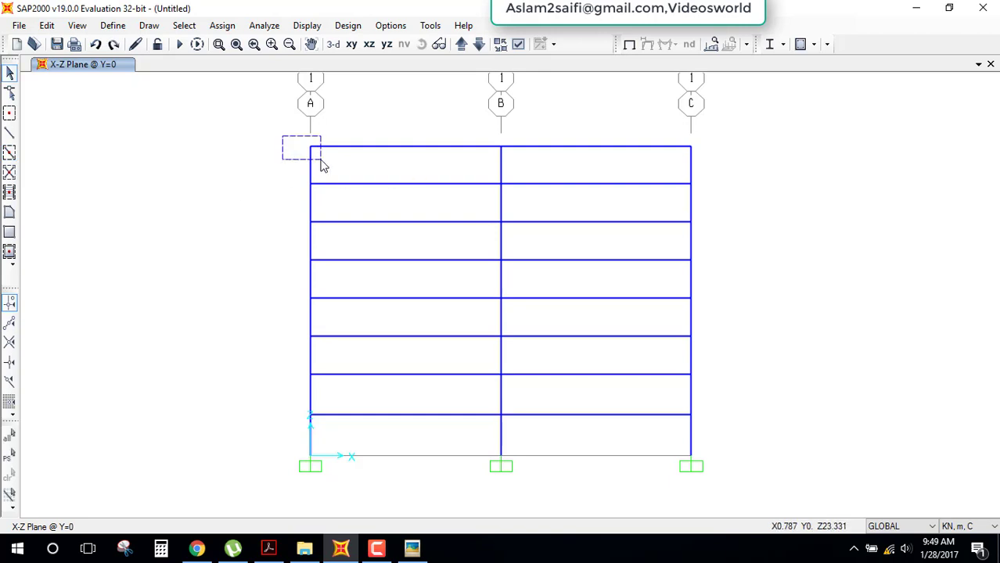
- Assign a 20 kN Global X DEAD force to the top-left joint and compare it with the sketch
click(215, 26)
click(485, 181)
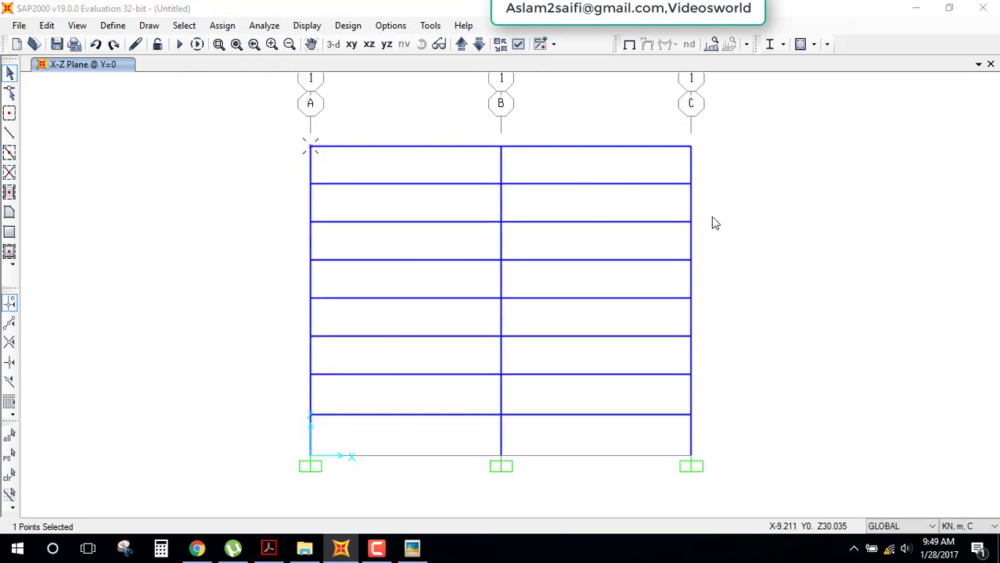
drag(582, 85, 727, 90)
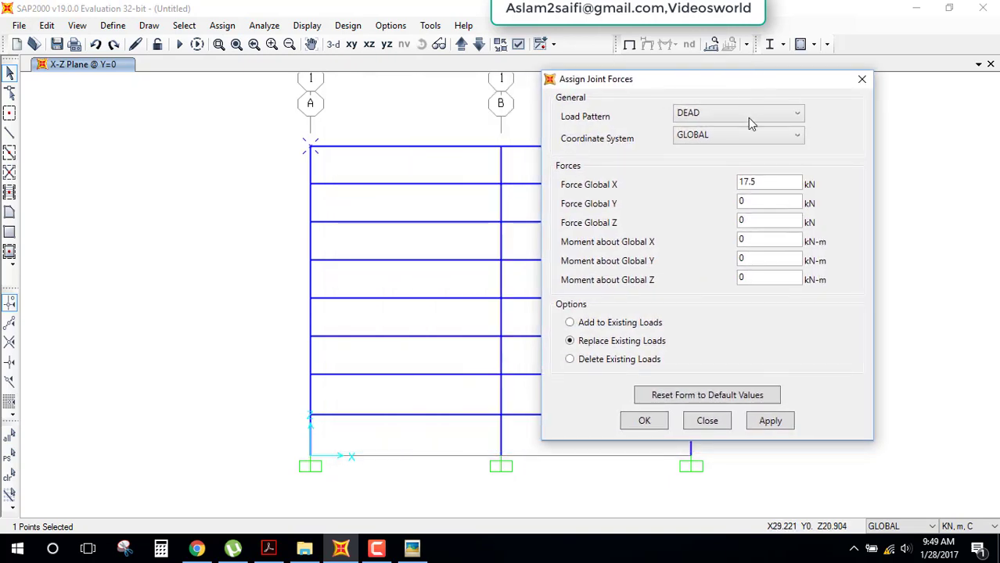
double_click(776, 179)
text(20)
click(785, 427)
click(645, 420)
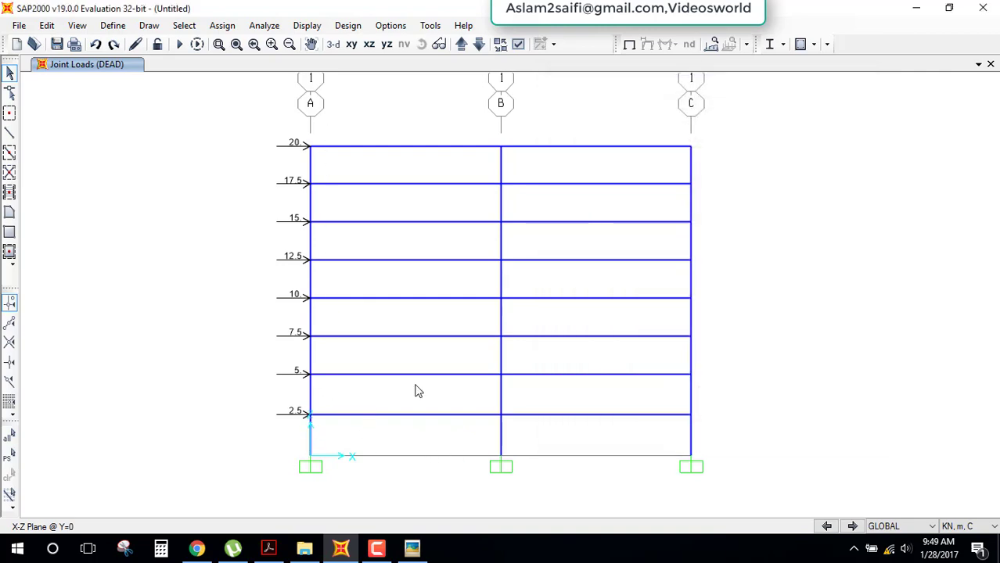
click(411, 548)
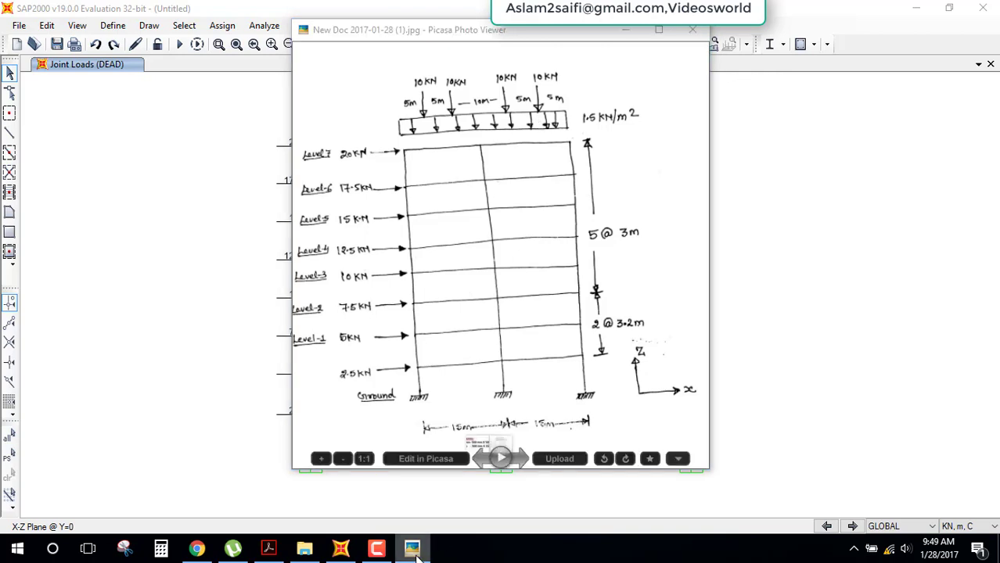
key(Escape)
- Select the two top-floor beams spanning grids A–B and B–C
click(452, 154)
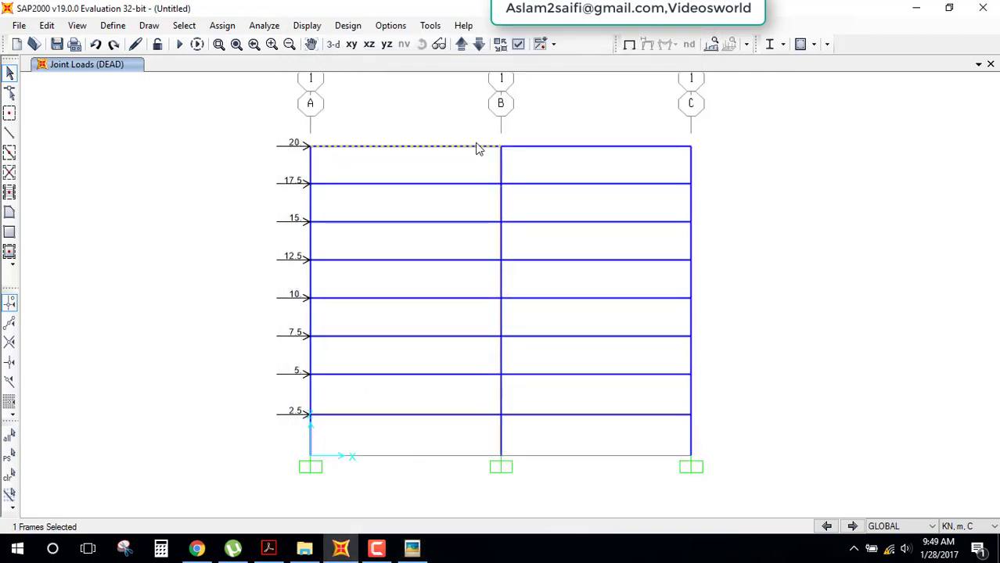
click(532, 151)
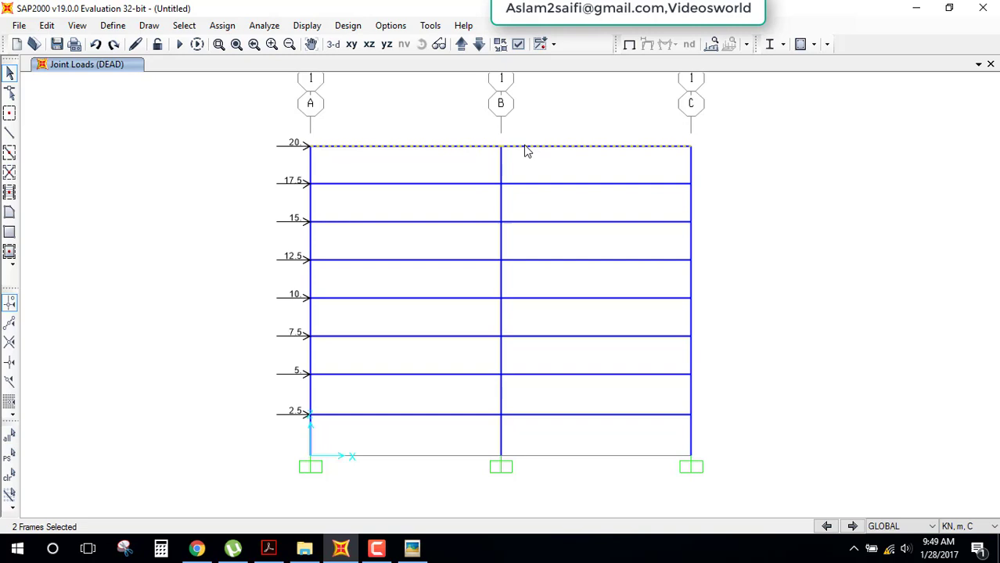
click(222, 25)
mouse_move(257, 200)
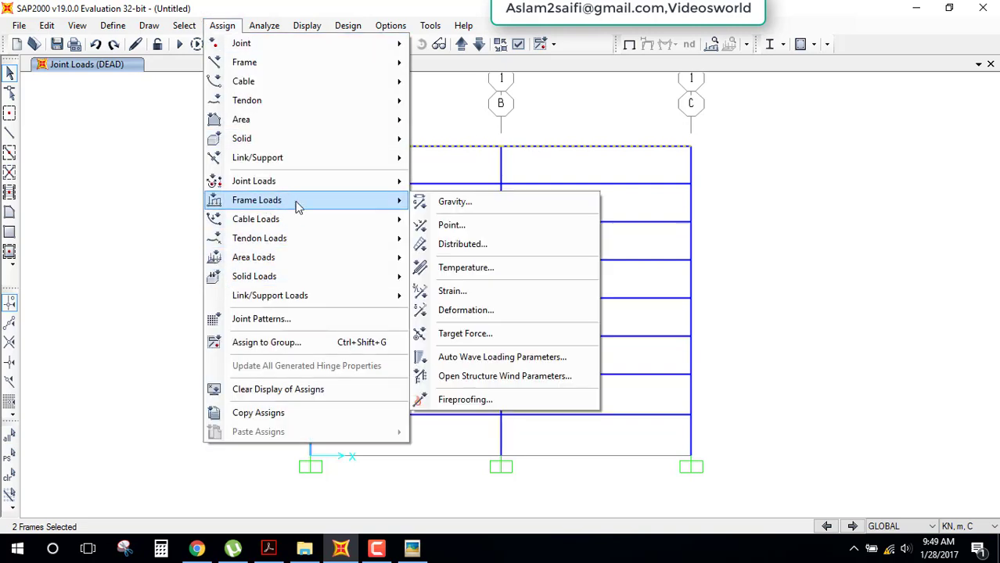
click(491, 249)
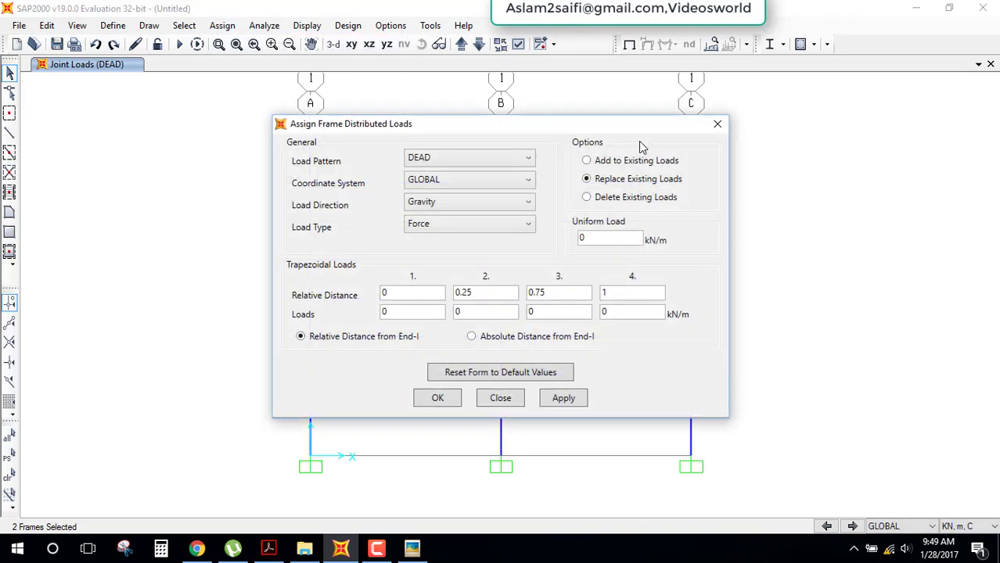
click(717, 125)
- Apply 10 kN DEAD point loads at absolute distances of 5 m and 10 m on each beam
click(222, 25)
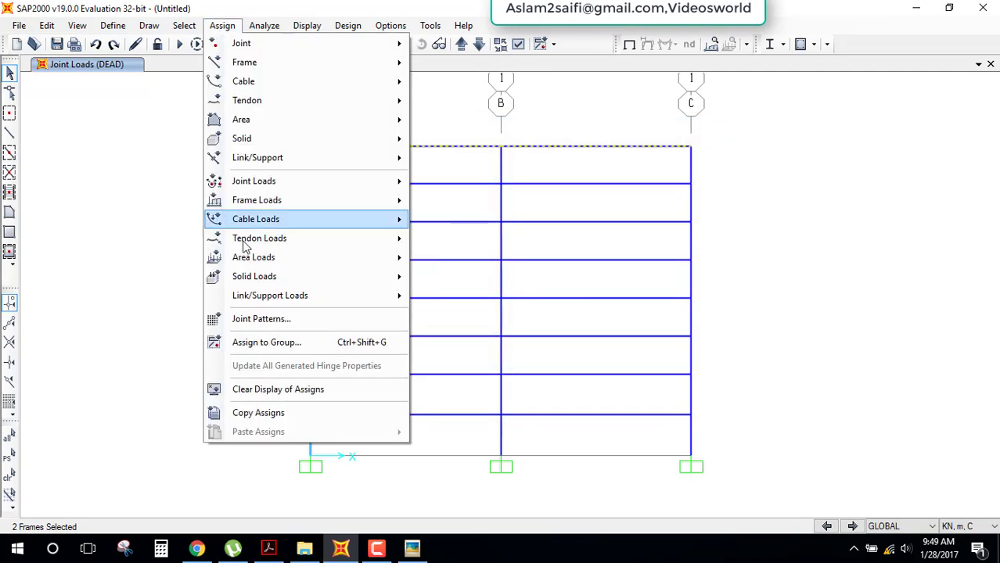
click(469, 231)
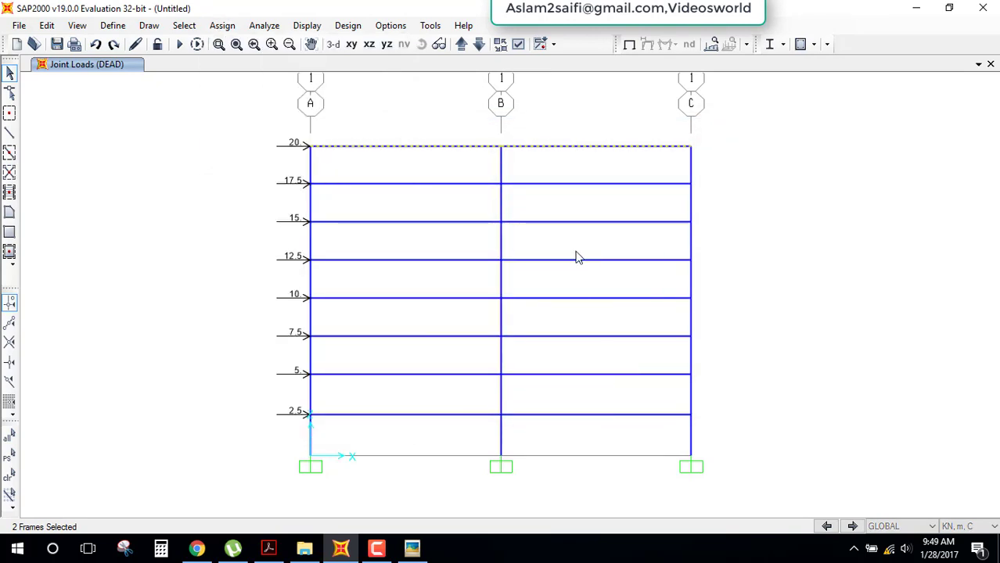
click(485, 336)
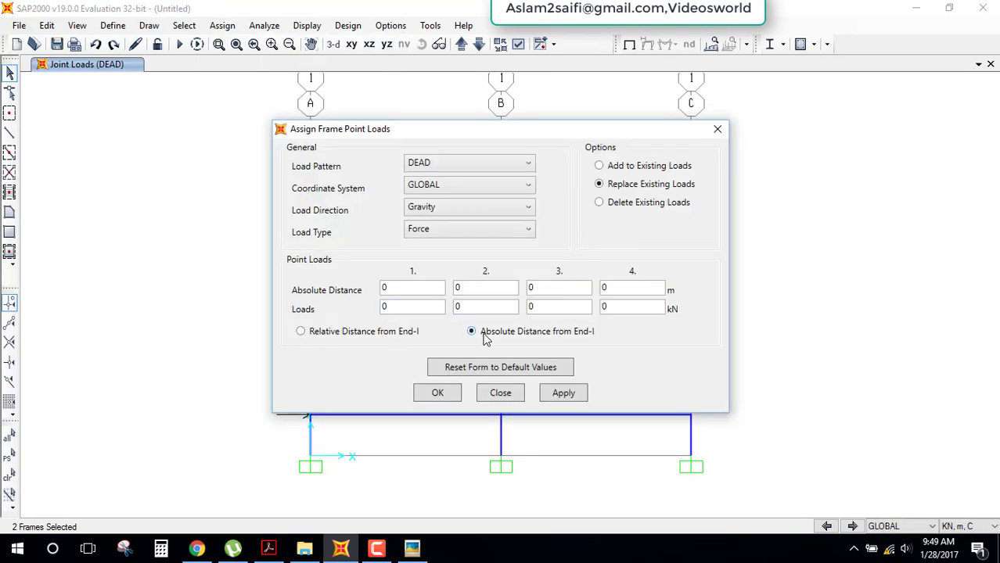
mouse_move(426, 289)
mouse_down()
mouse_move(376, 292)
mouse_move(333, 313)
mouse_up()
text(1)
text(0)
drag(469, 287, 407, 281)
drag(472, 313, 438, 312)
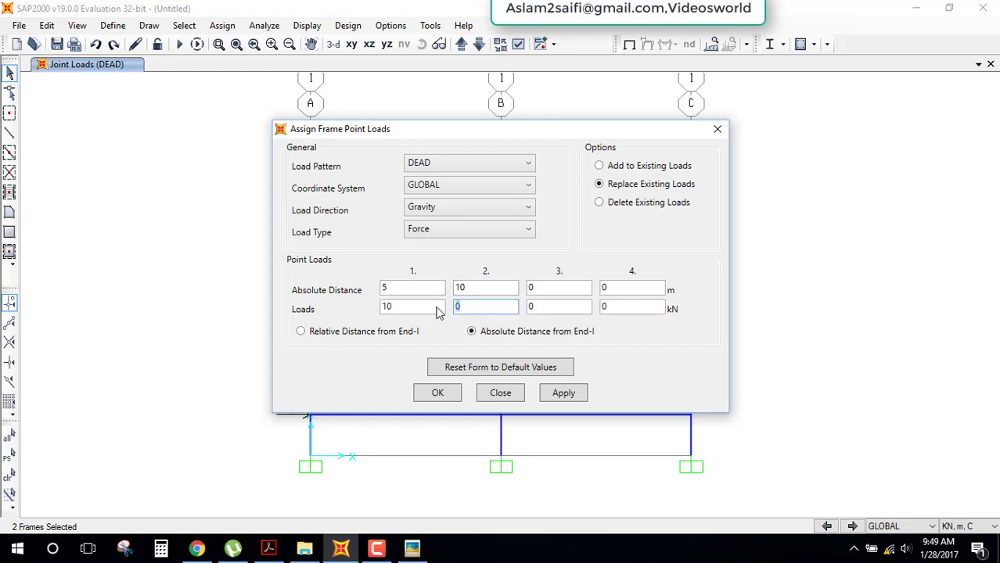
text(10)
drag(542, 133, 811, 192)
click(831, 438)
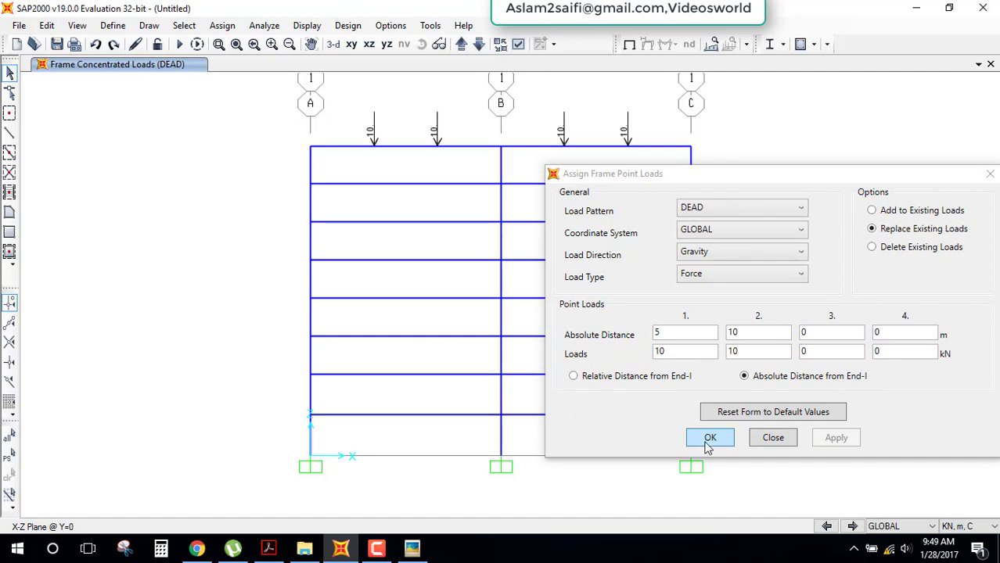
click(708, 443)
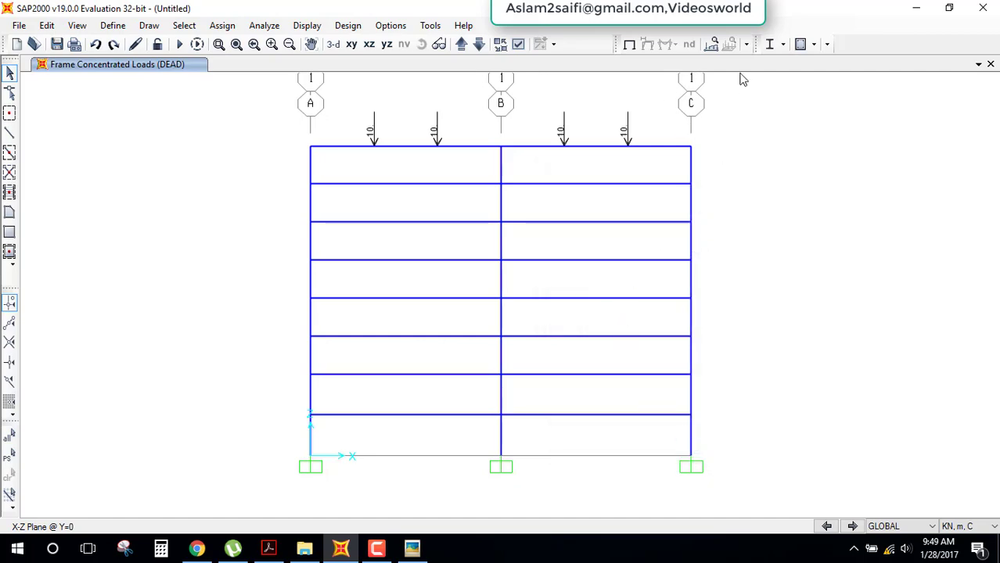
- Display the DEAD span loads on the frame and check them against the hand-drawn sketch
click(711, 44)
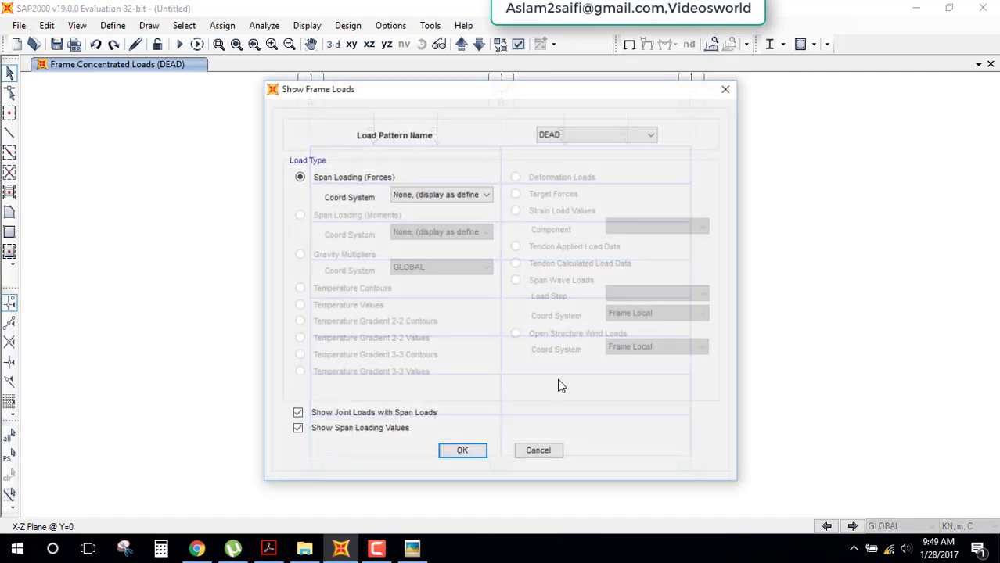
click(460, 450)
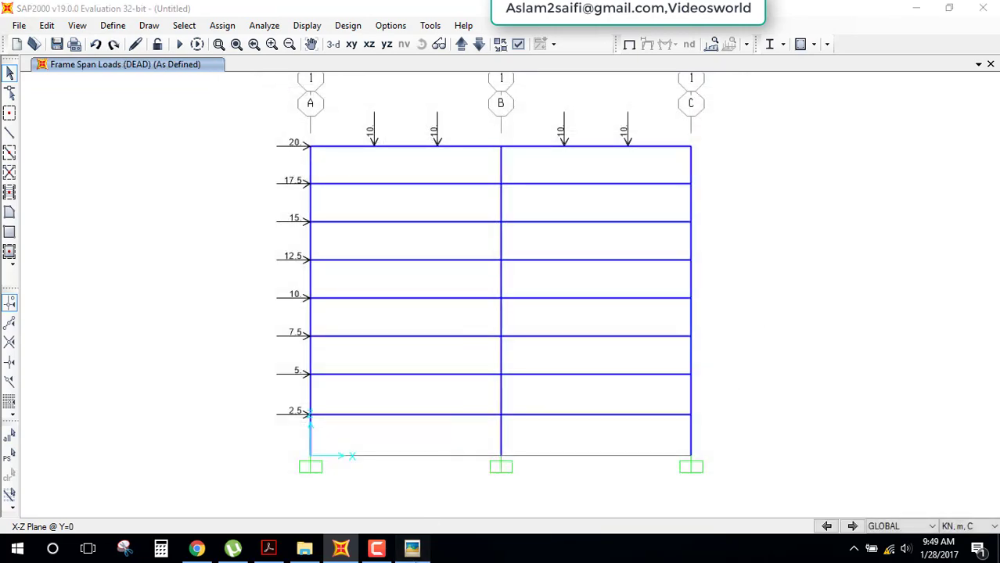
click(412, 547)
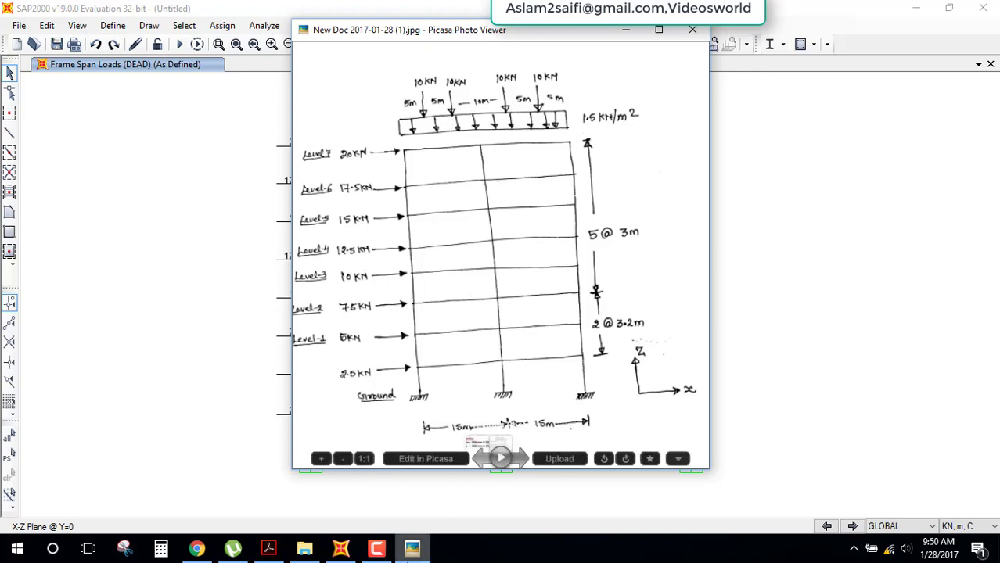
click(412, 551)
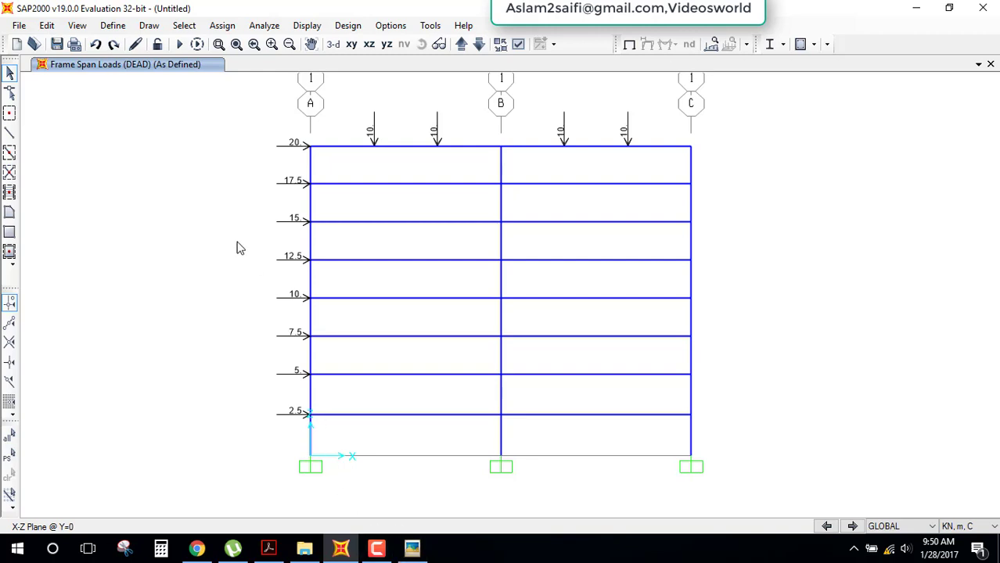
click(221, 26)
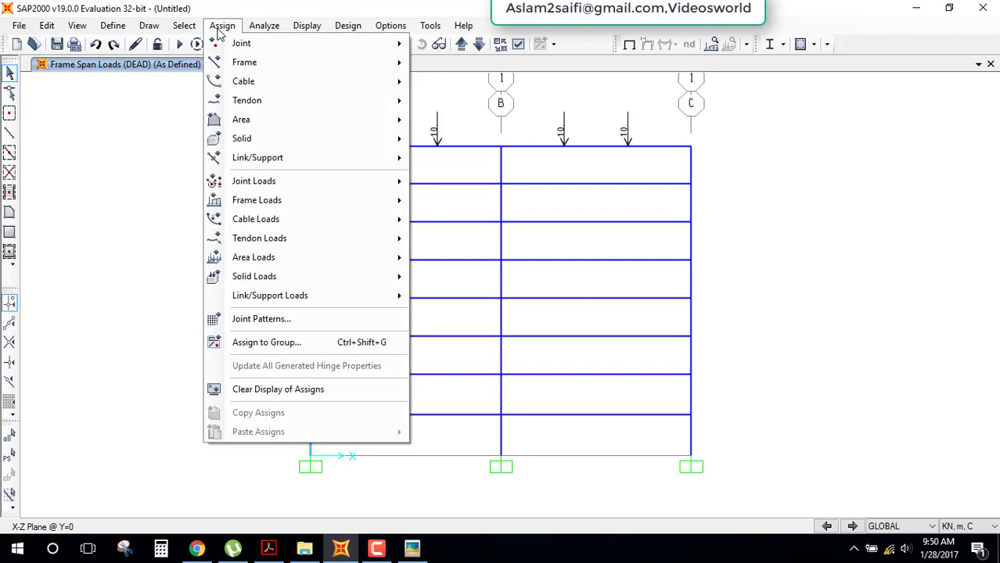
mouse_move(241, 43)
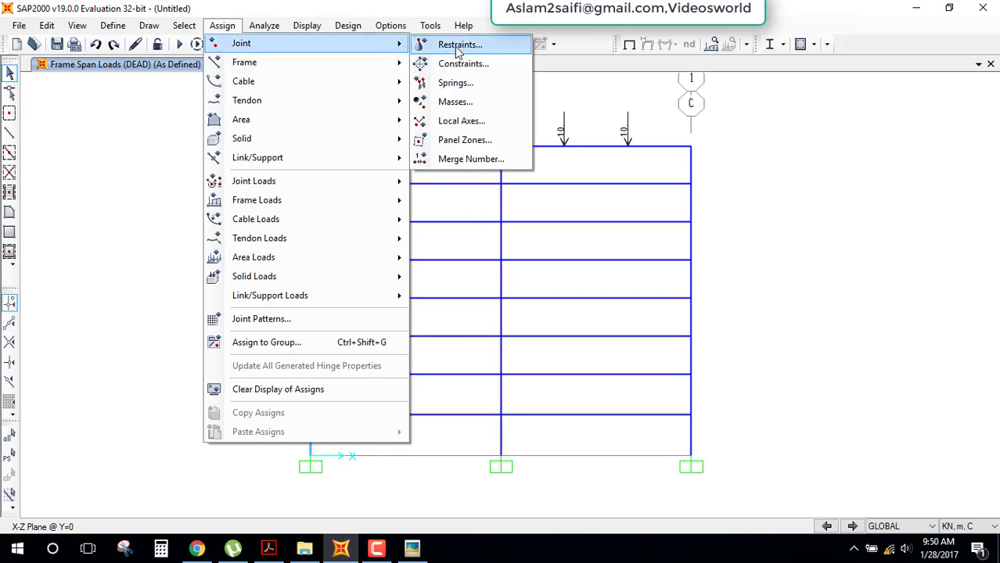
- Define a new Diaphragm joint constraint, renaming the default DIAPH1 to 'floor diaphram'
click(474, 66)
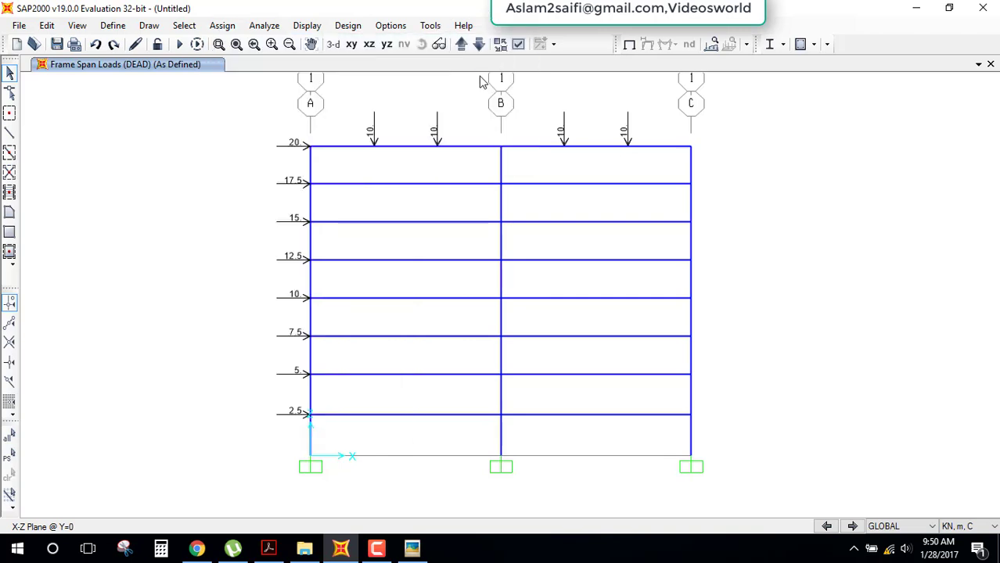
click(503, 377)
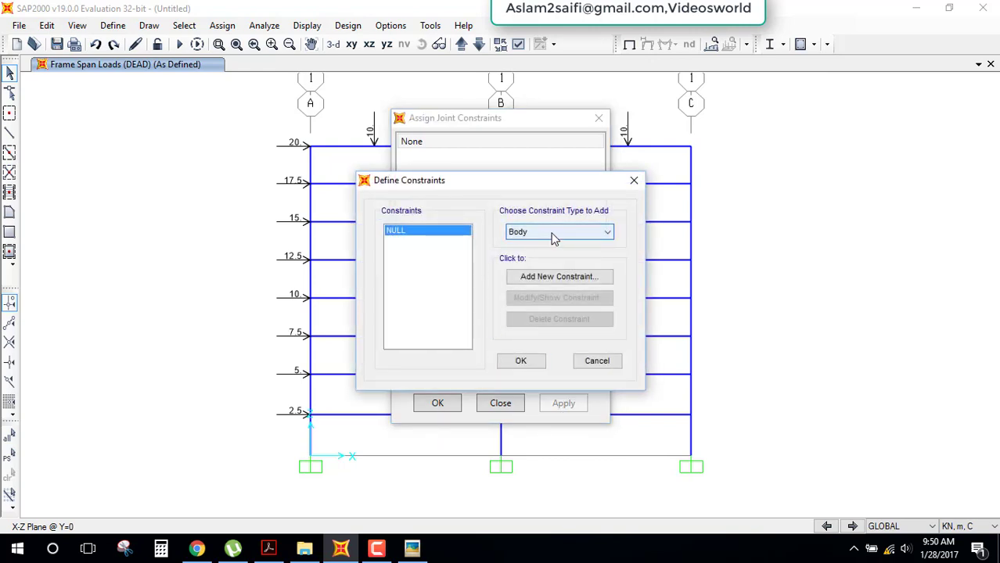
click(552, 235)
click(536, 257)
click(552, 277)
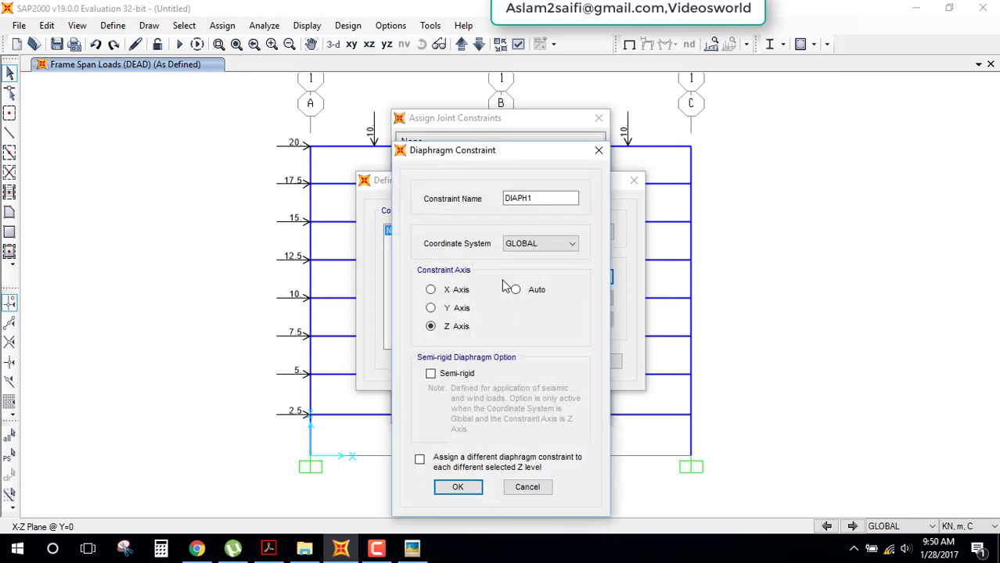
drag(545, 199, 472, 207)
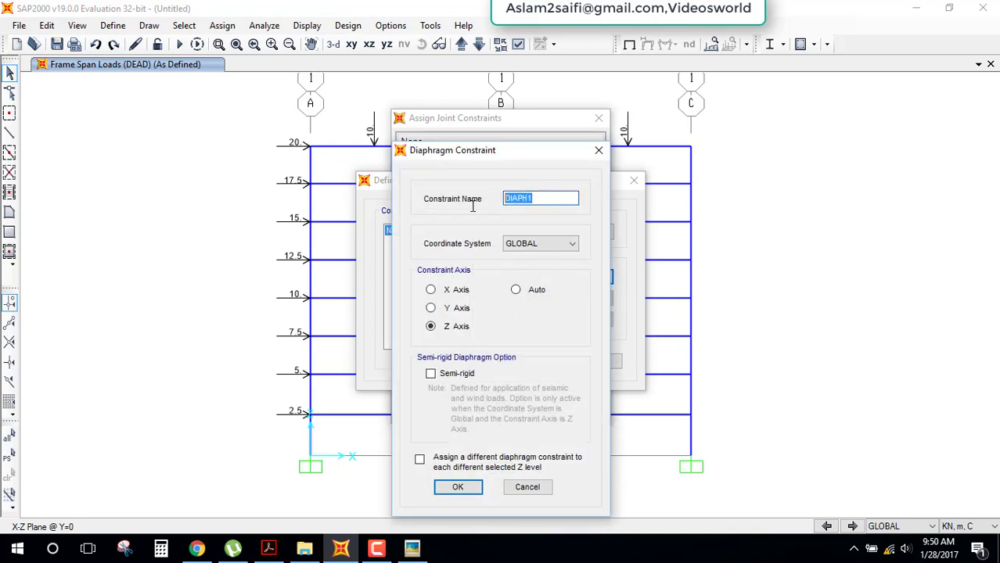
key(BackSpace)
text(floor diaphram)
click(459, 488)
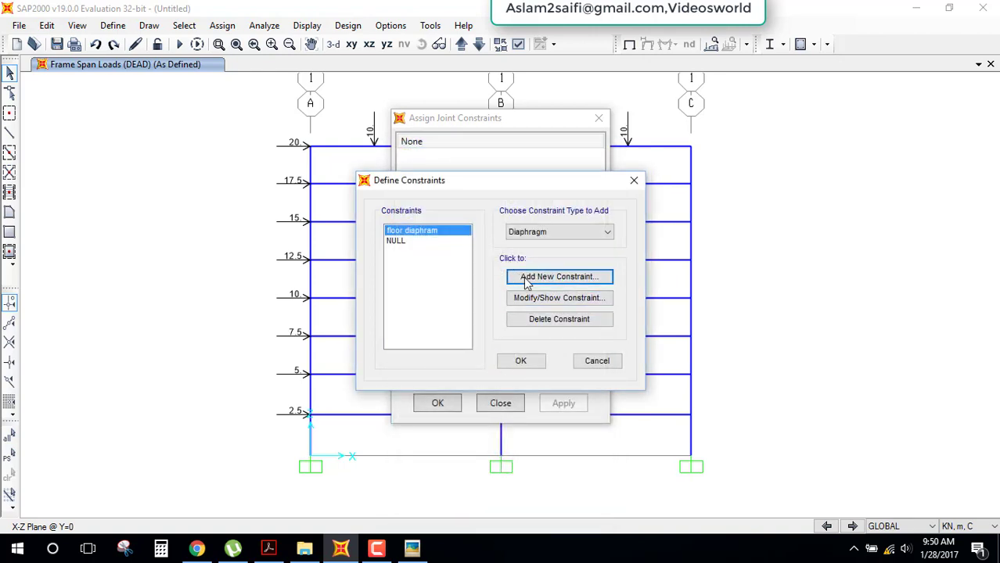
click(520, 361)
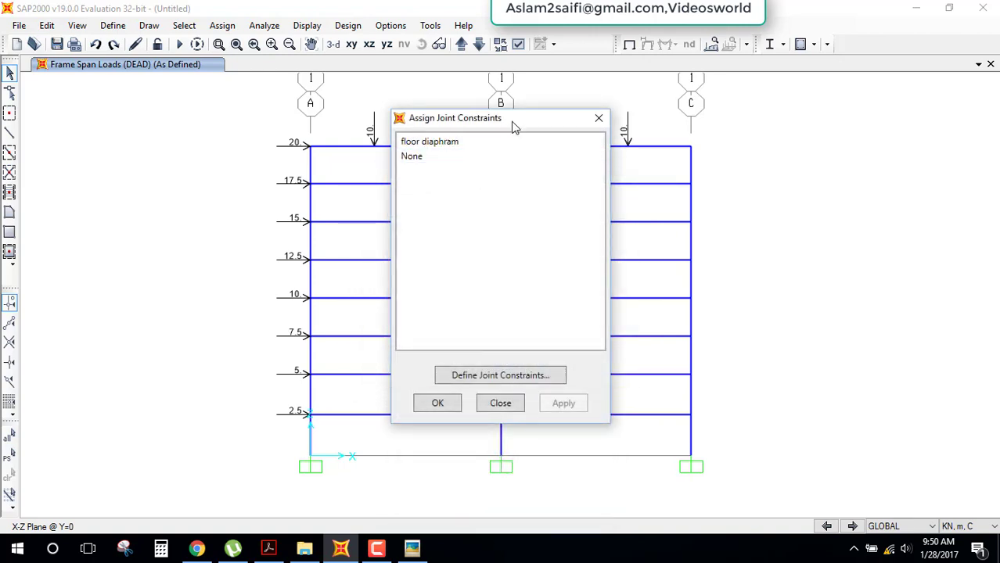
drag(520, 121, 849, 95)
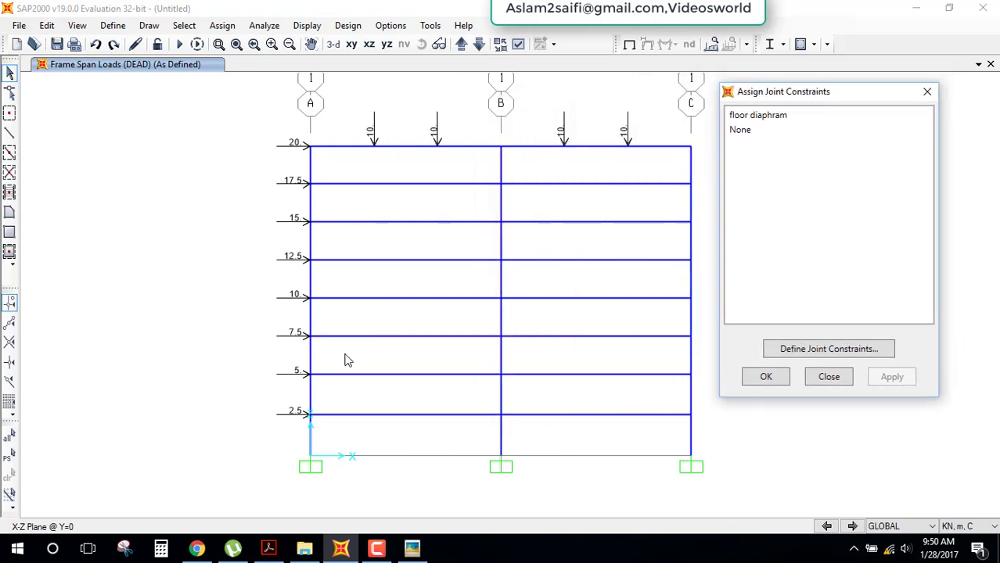
- Assign the floor diaphram constraint to the joints of the first four floors
drag(289, 402, 707, 435)
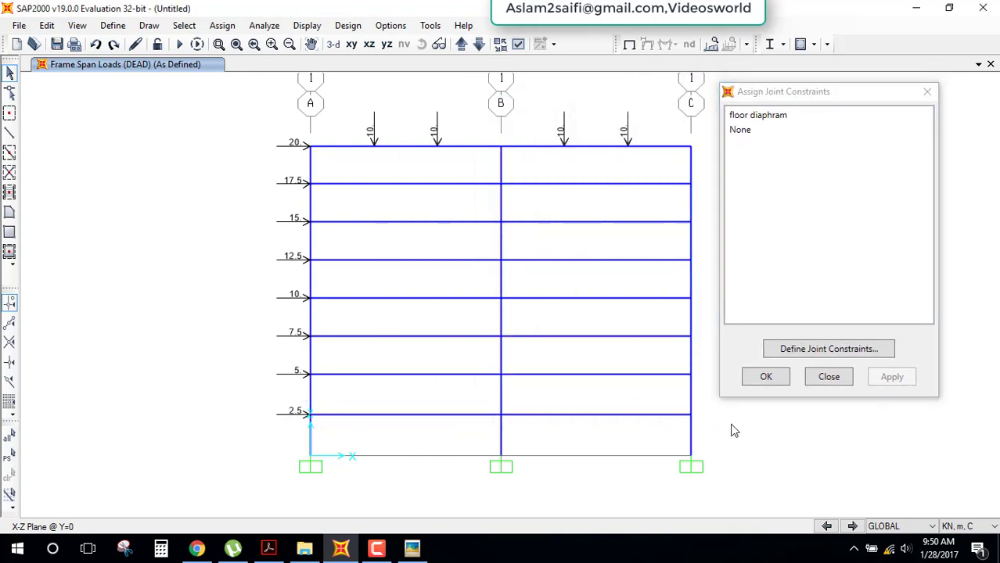
click(773, 116)
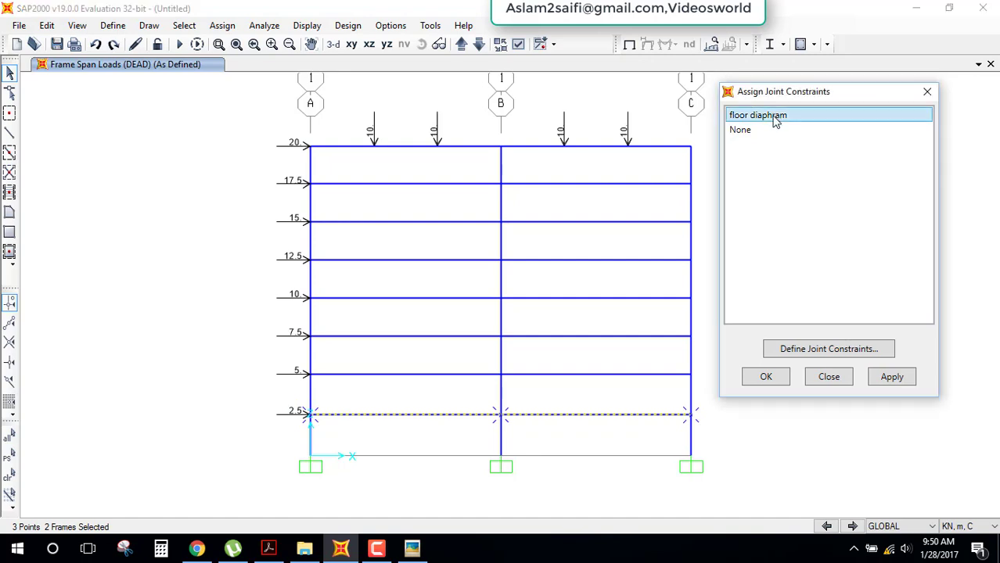
click(900, 371)
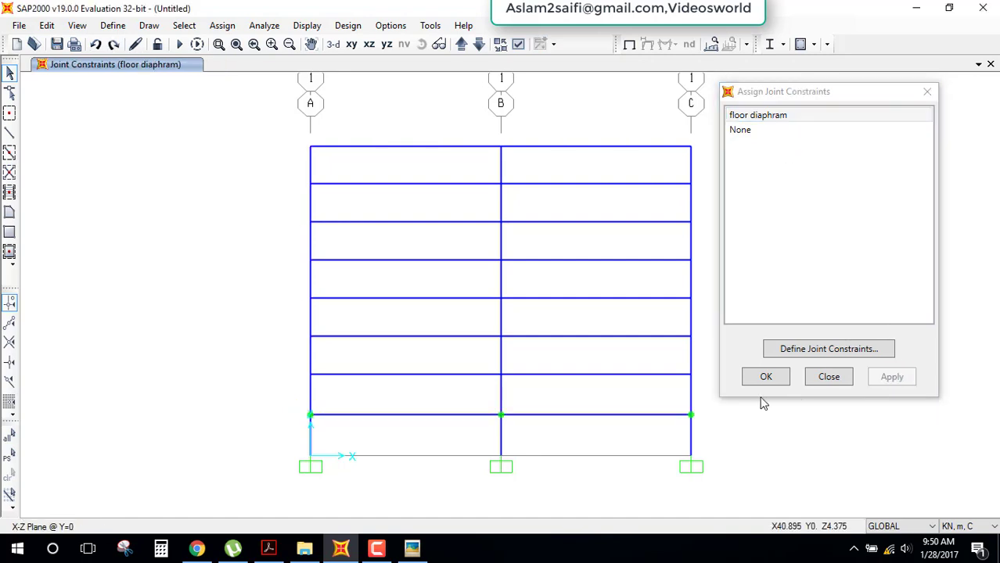
drag(286, 361, 709, 394)
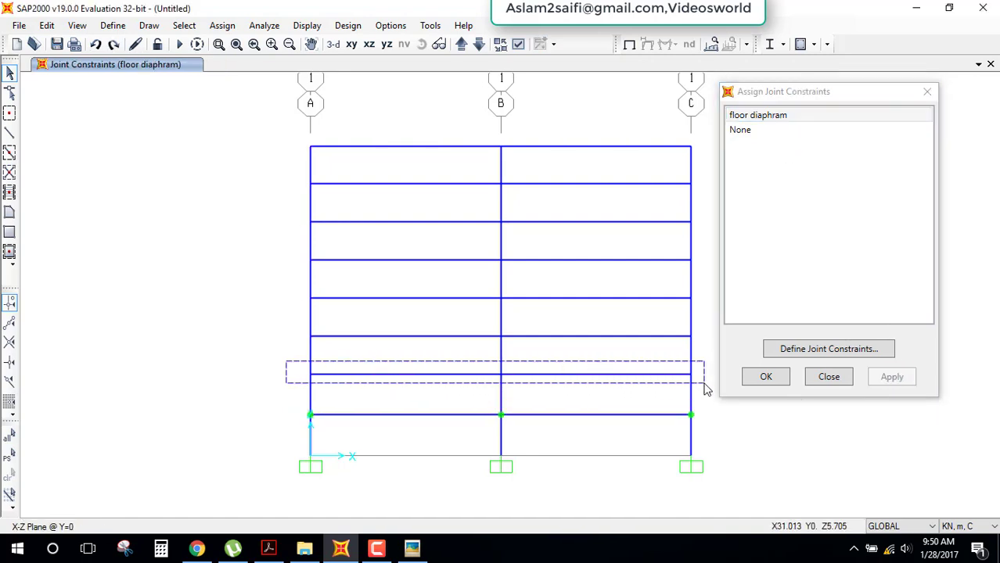
click(894, 379)
drag(294, 320, 696, 352)
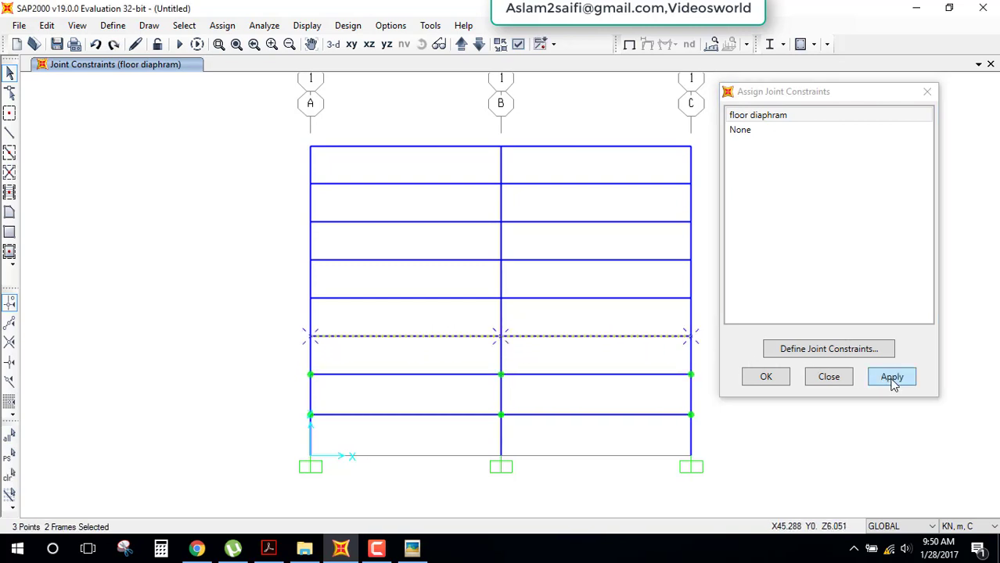
click(890, 377)
drag(296, 291, 701, 320)
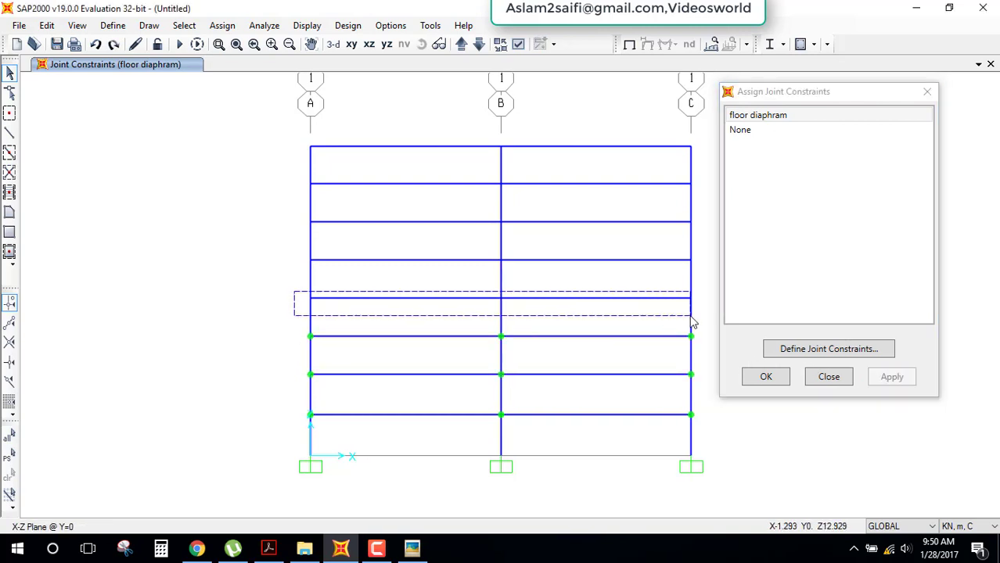
click(890, 377)
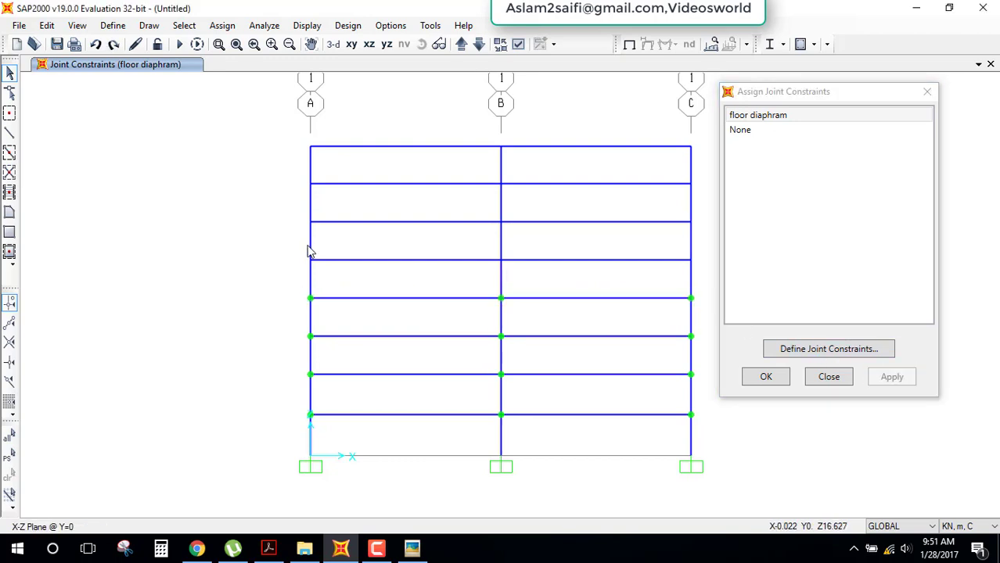
- Assign floor diaphram to the fifth, sixth, seventh floor and roof joints
mouse_move(292, 251)
mouse_down()
mouse_move(630, 282)
mouse_move(708, 277)
mouse_up()
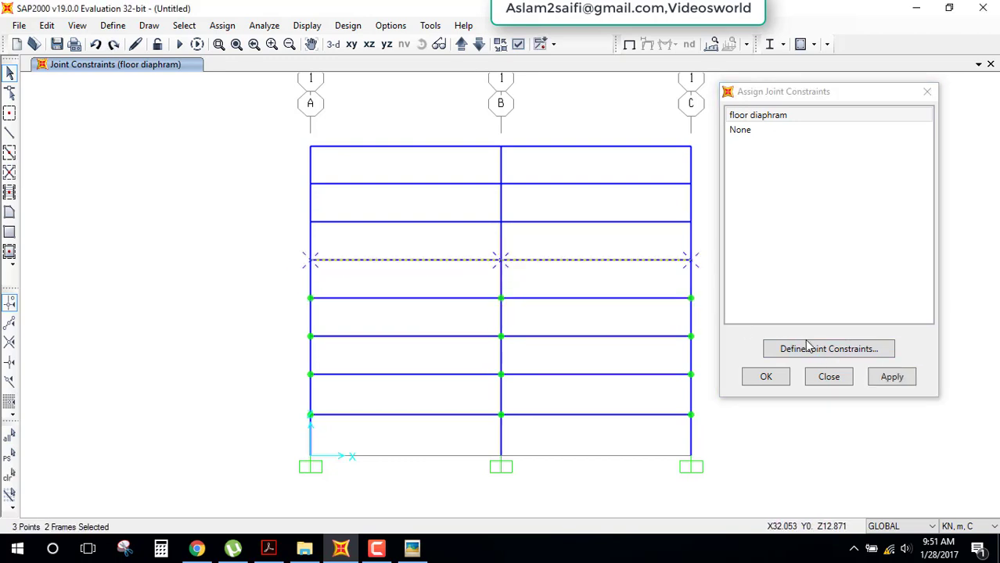
click(884, 382)
mouse_move(285, 218)
mouse_down()
mouse_move(618, 247)
mouse_move(702, 229)
mouse_up()
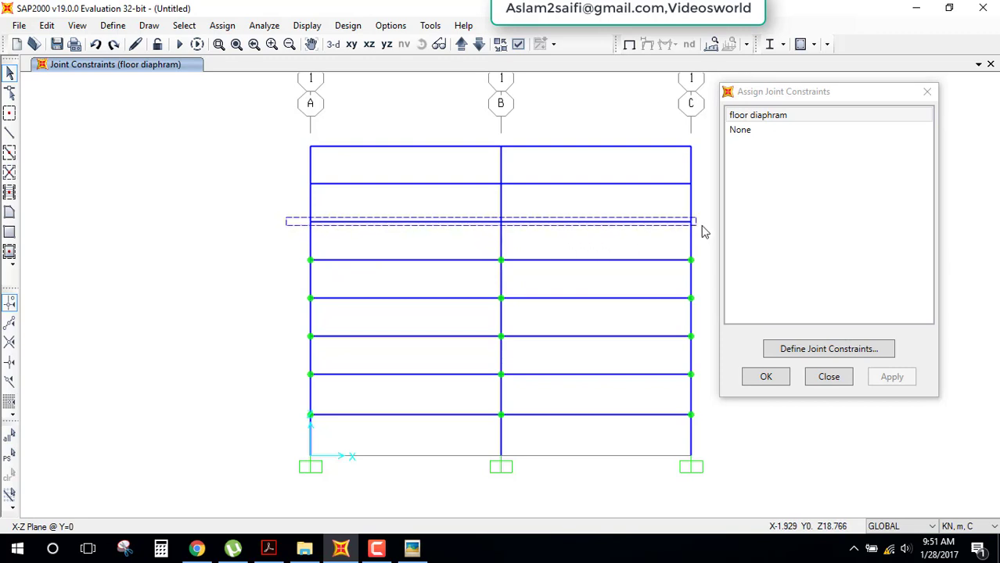
click(890, 377)
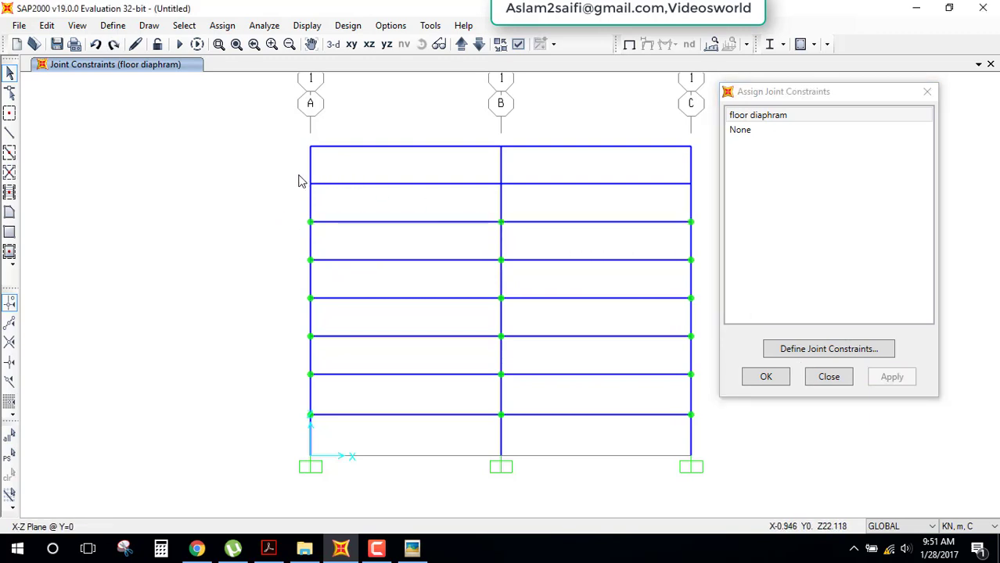
drag(298, 176, 708, 197)
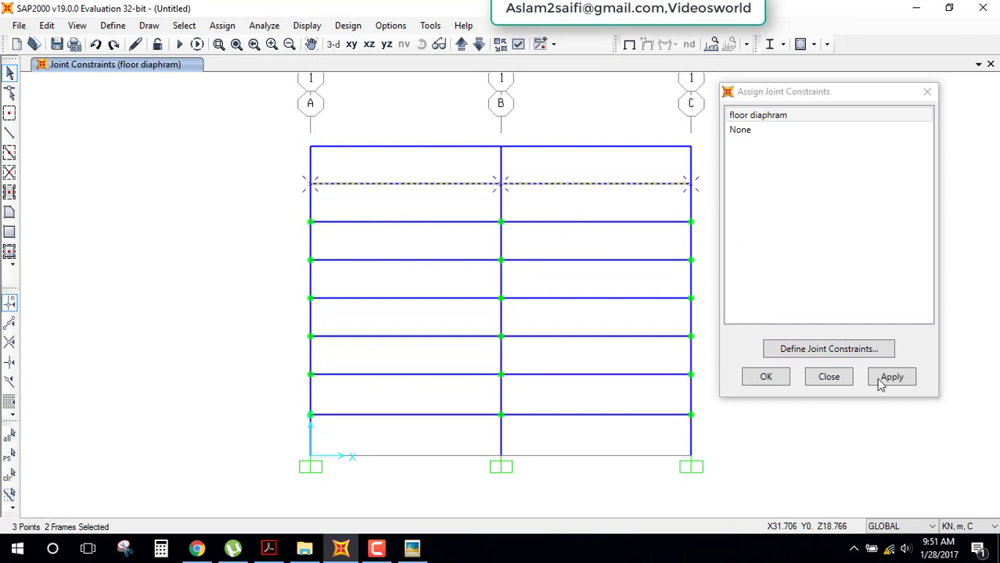
click(879, 382)
drag(298, 133, 694, 161)
click(890, 378)
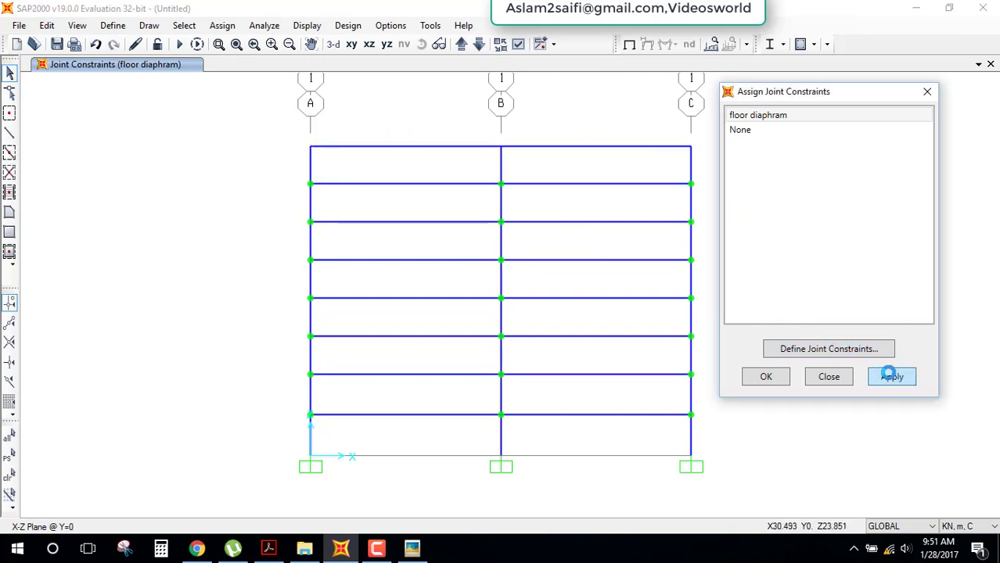
click(766, 378)
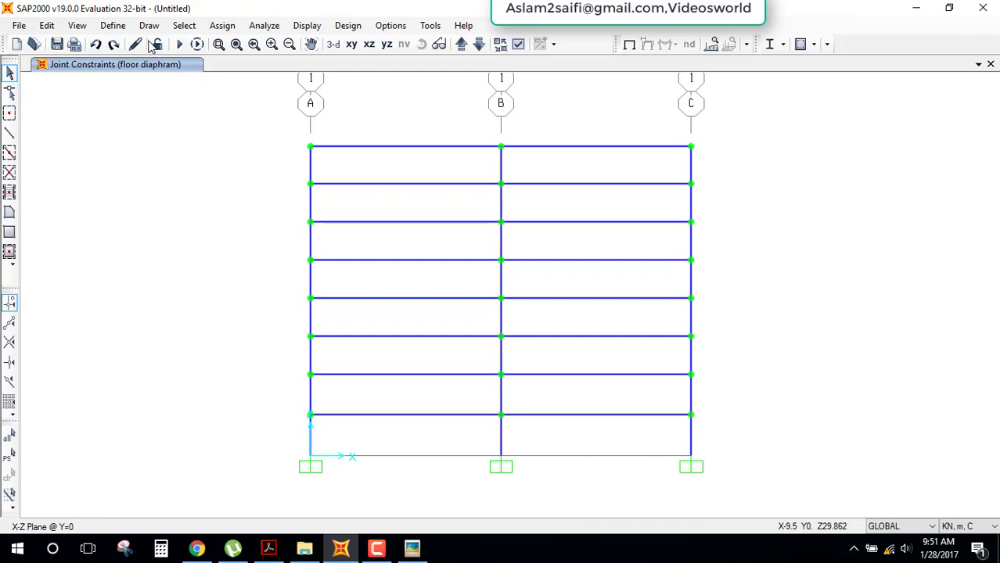
- Add an 'earthquake' load pattern of type Quake with IS1893 2002 auto lateral loading
click(121, 27)
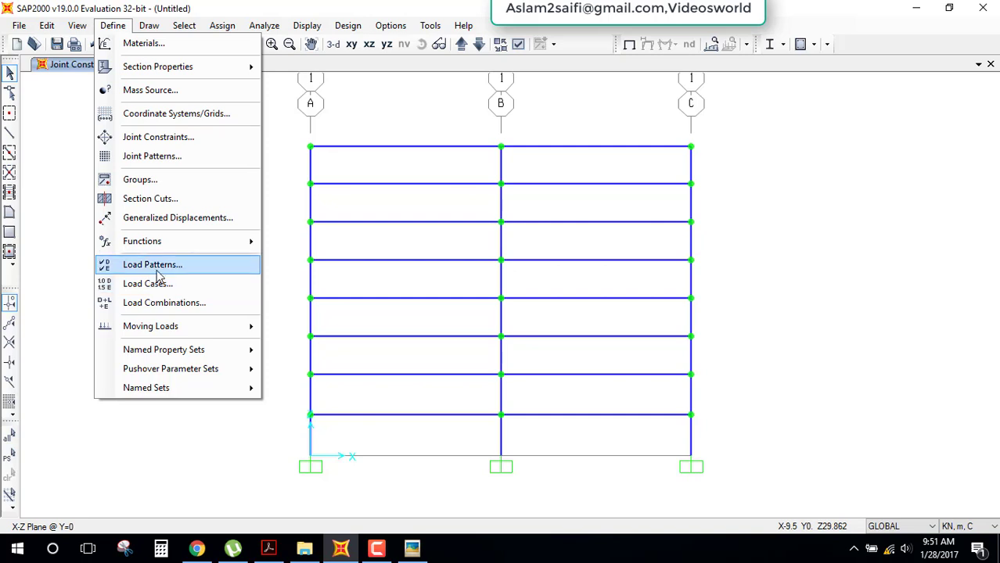
click(184, 266)
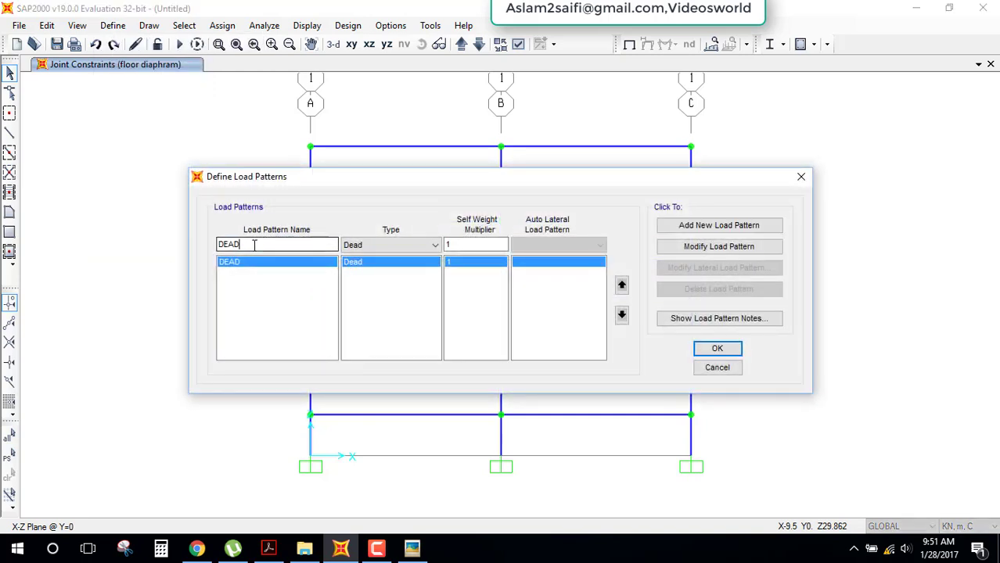
drag(266, 245, 189, 246)
text(earthquake)
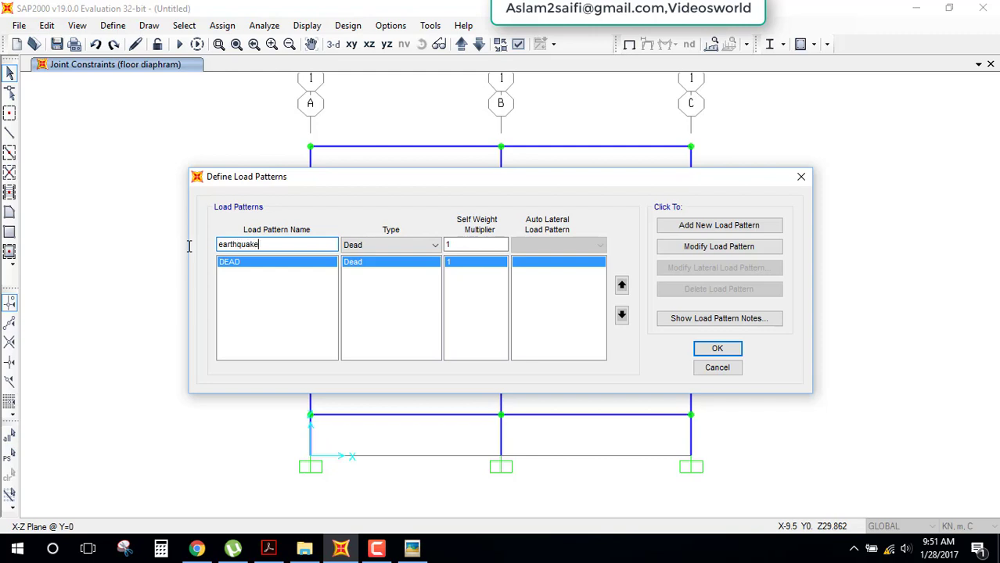
drag(270, 248, 219, 247)
click(376, 249)
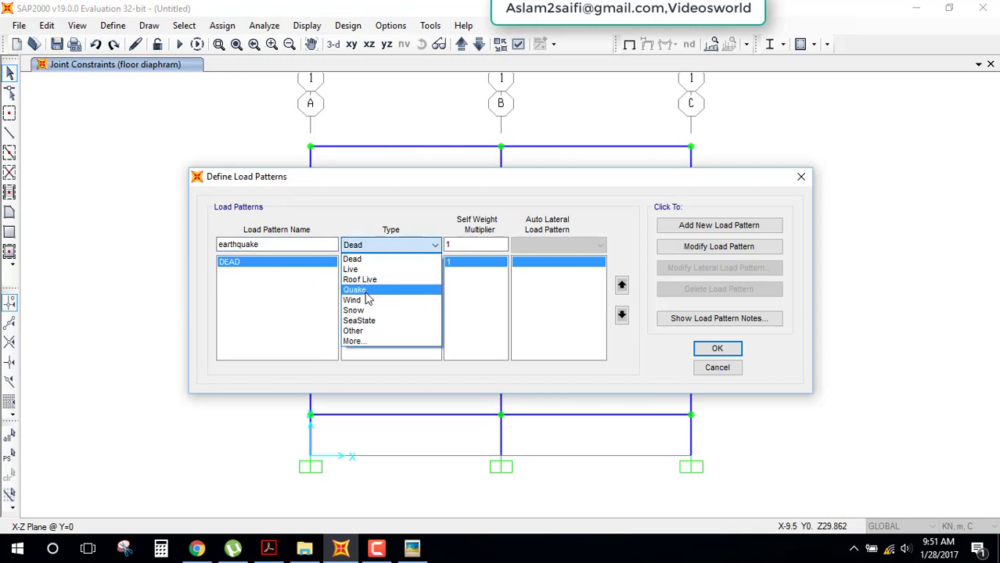
click(366, 293)
click(531, 245)
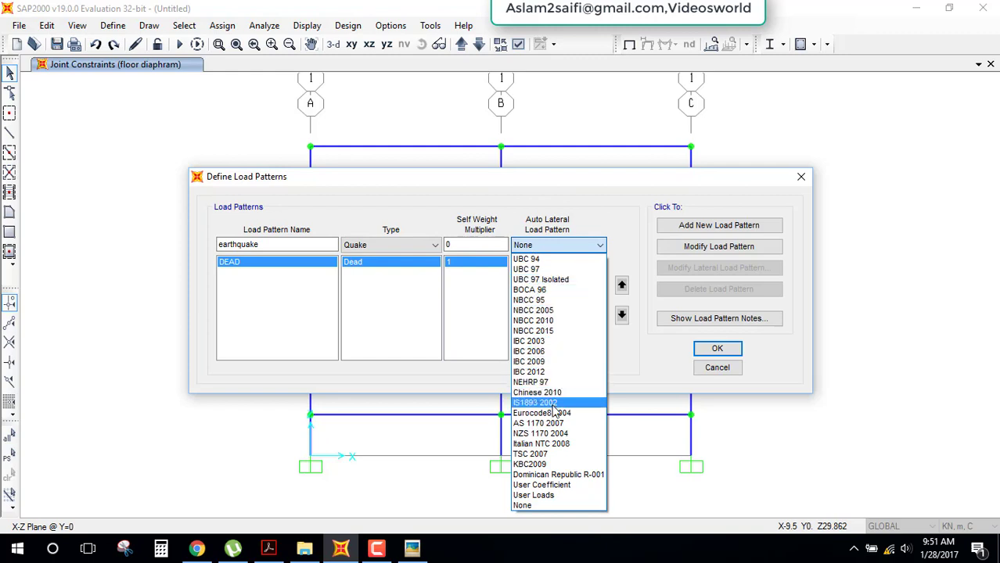
click(553, 406)
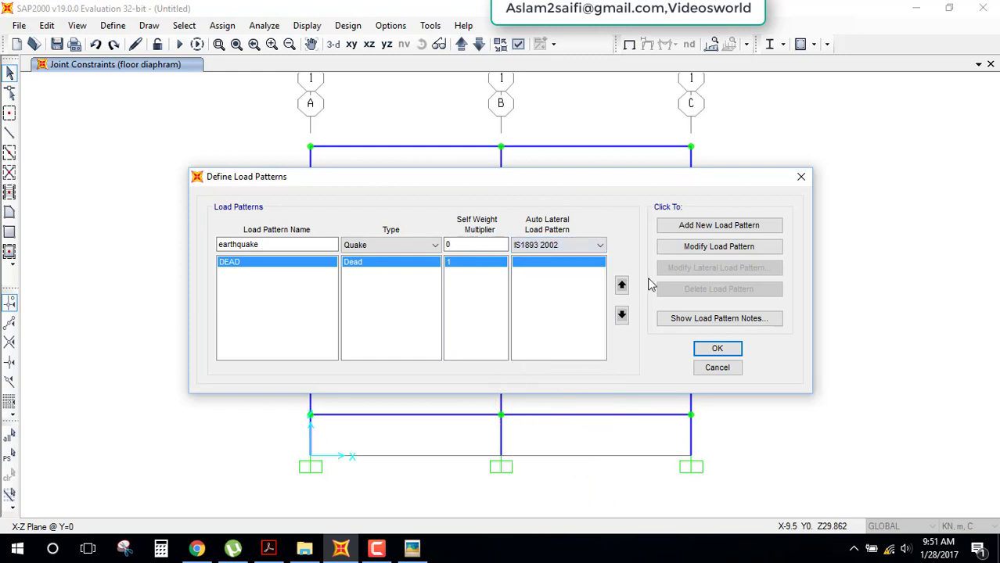
click(701, 226)
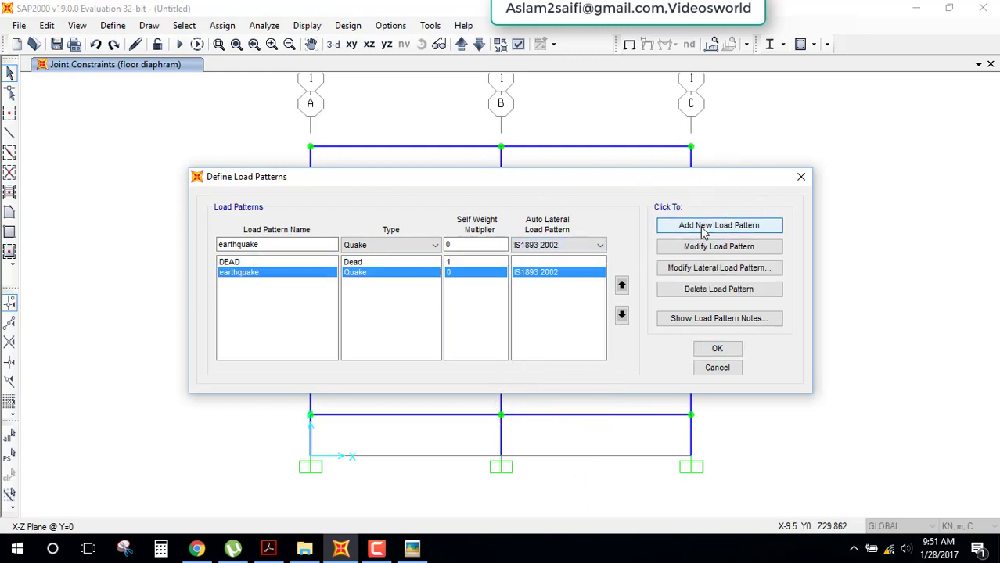
click(698, 269)
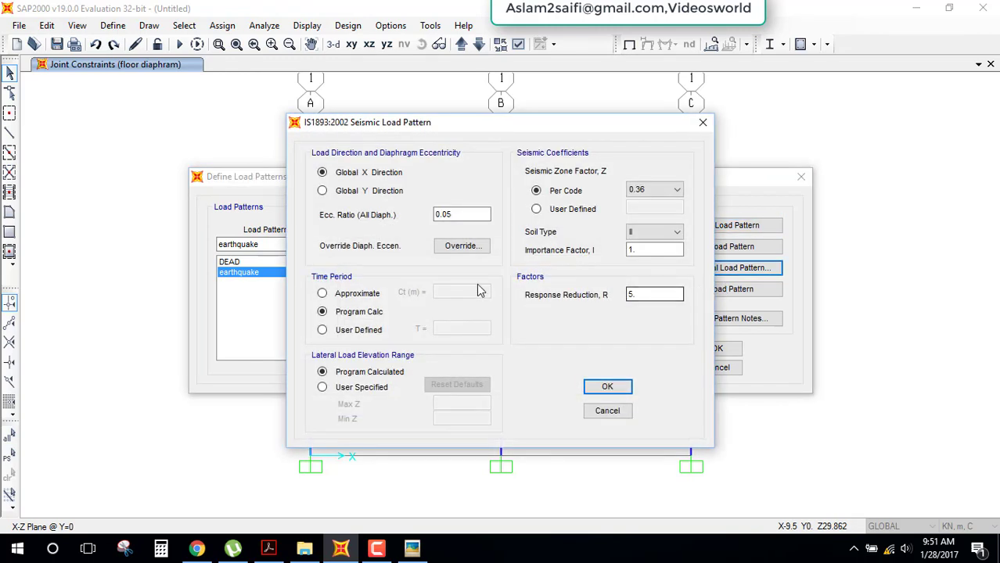
- Accept the IS1893 seismic settings: zone factor 0.36, soil type II, importance factor 1
click(670, 193)
click(670, 192)
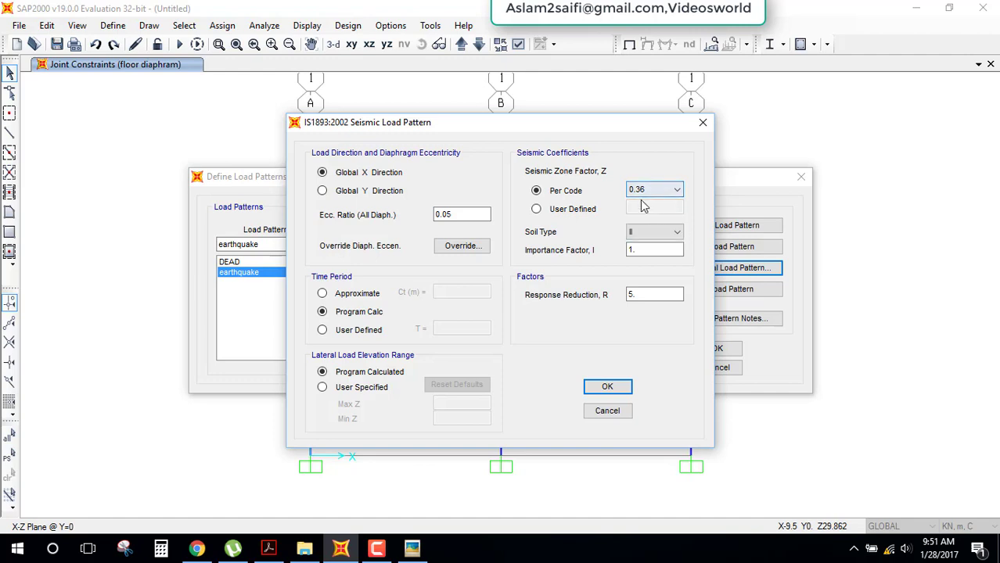
click(662, 235)
click(662, 236)
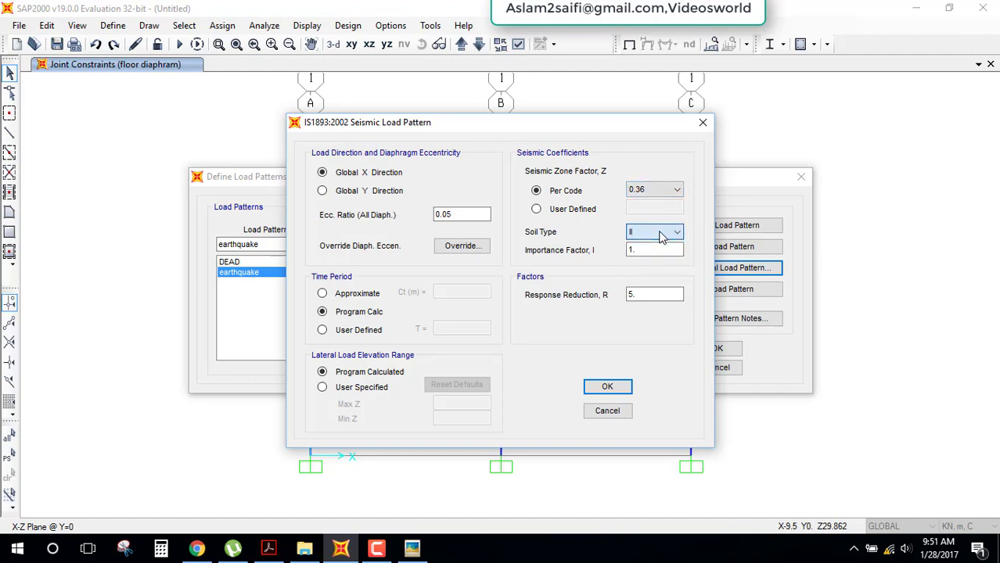
click(647, 249)
click(624, 388)
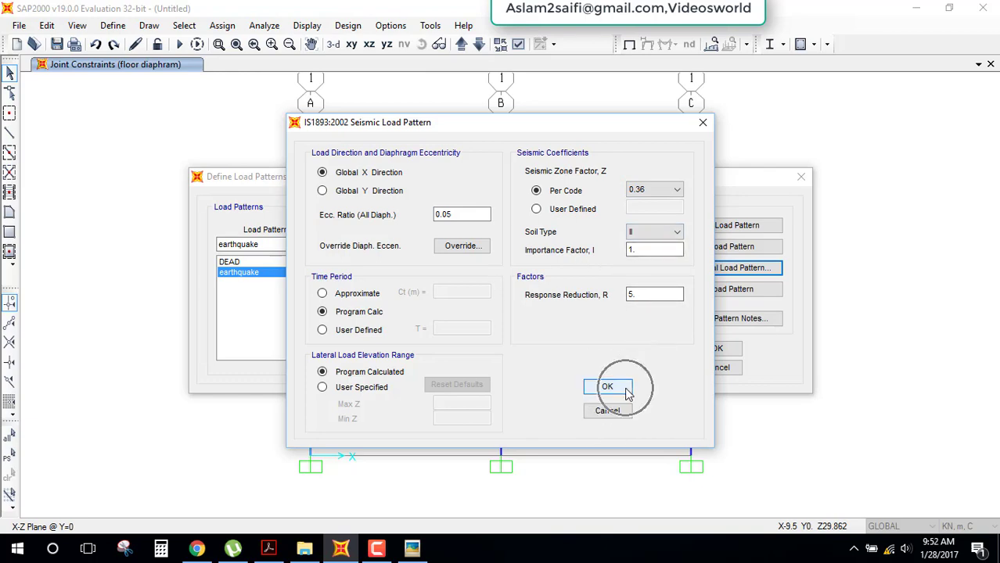
click(714, 352)
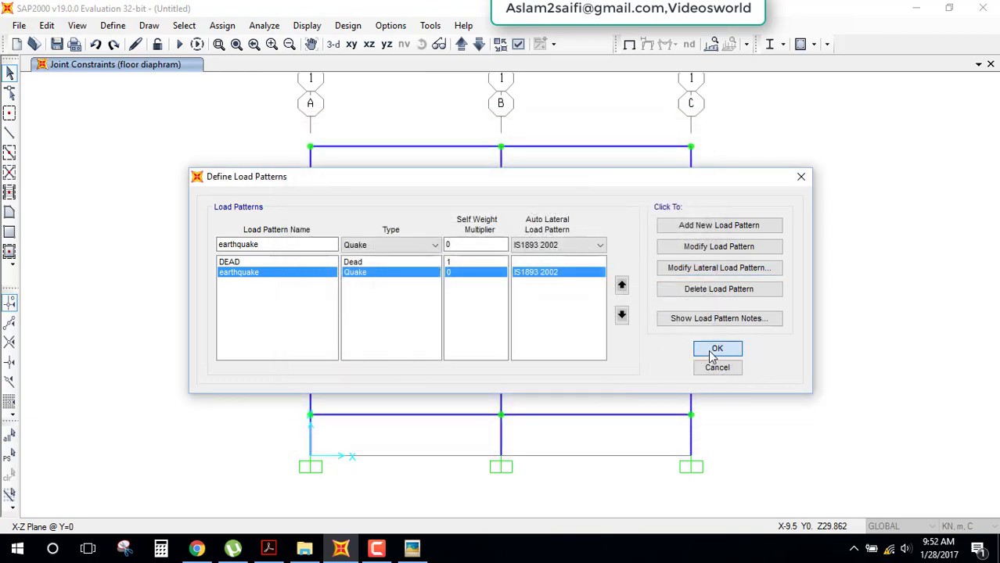
- Add the default Concrete Frame Design combinations UDCON1 to UDCON5
click(112, 25)
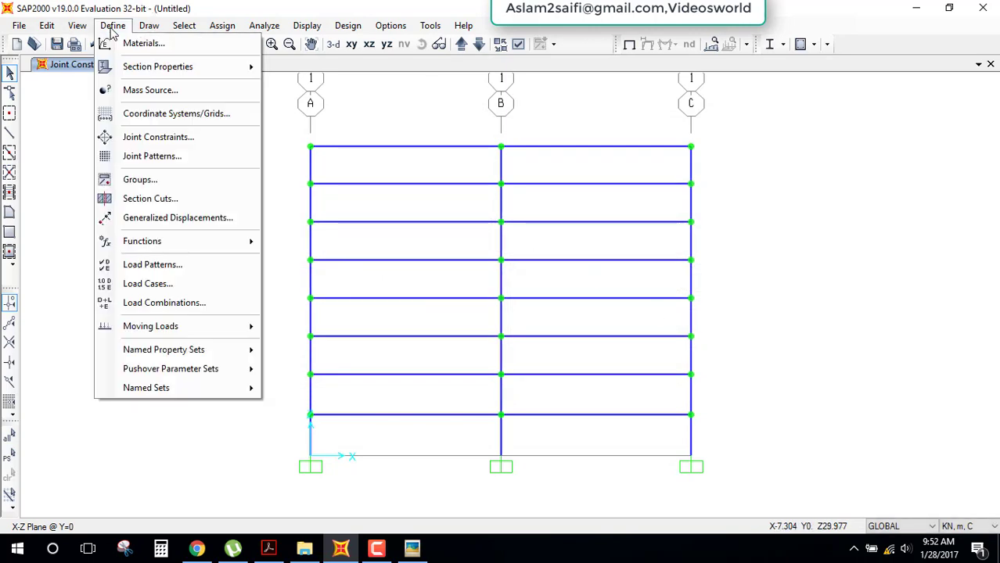
click(165, 302)
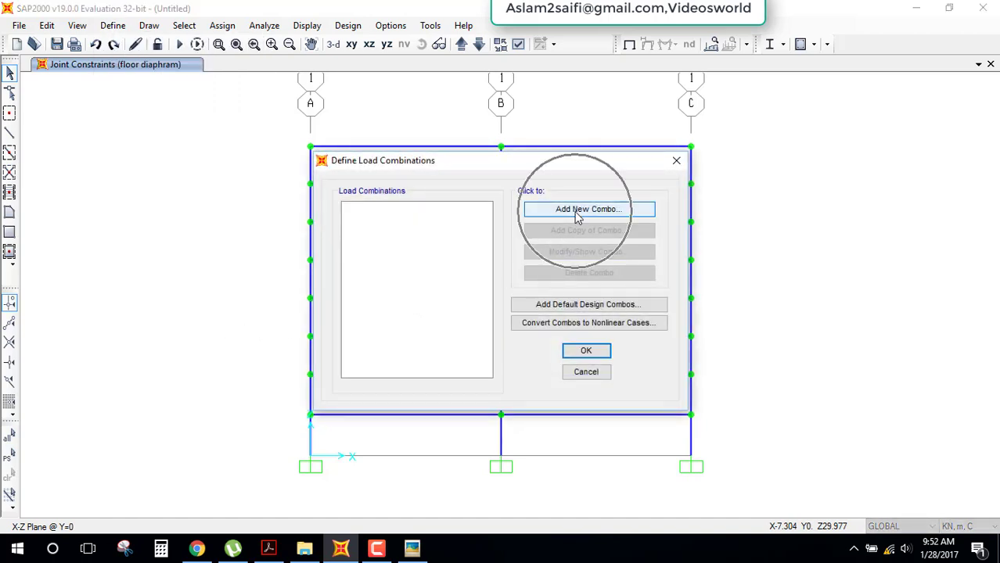
click(604, 312)
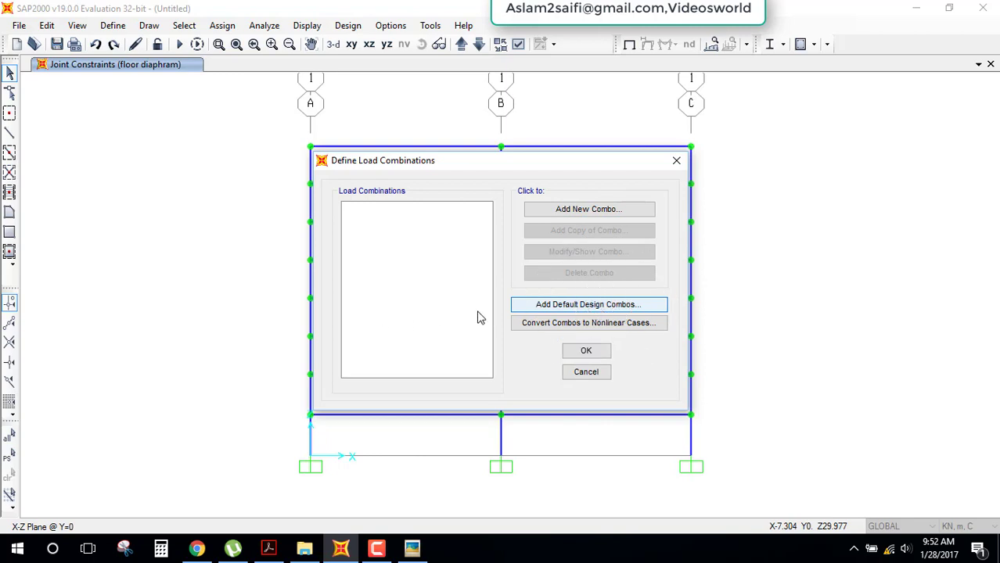
click(597, 306)
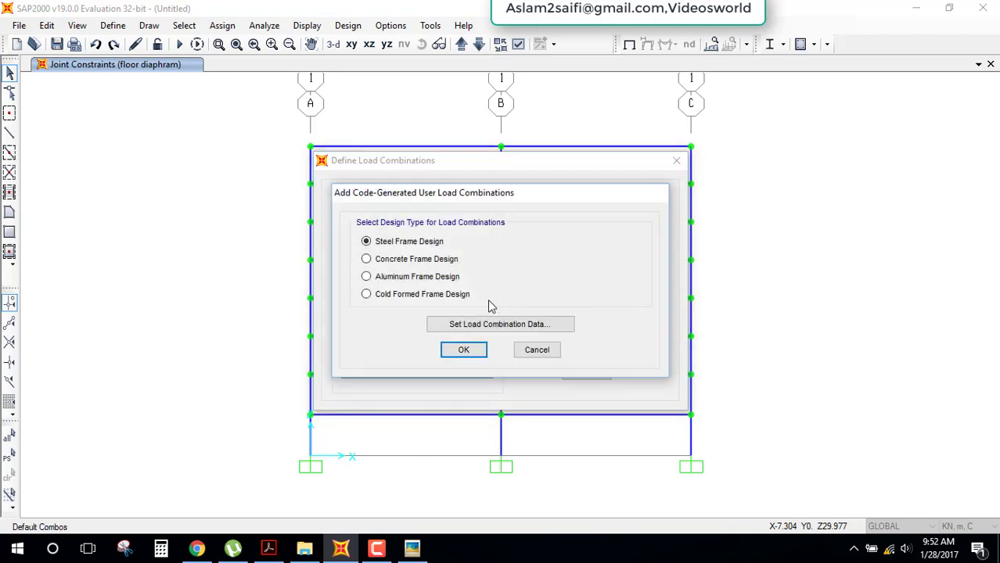
click(421, 267)
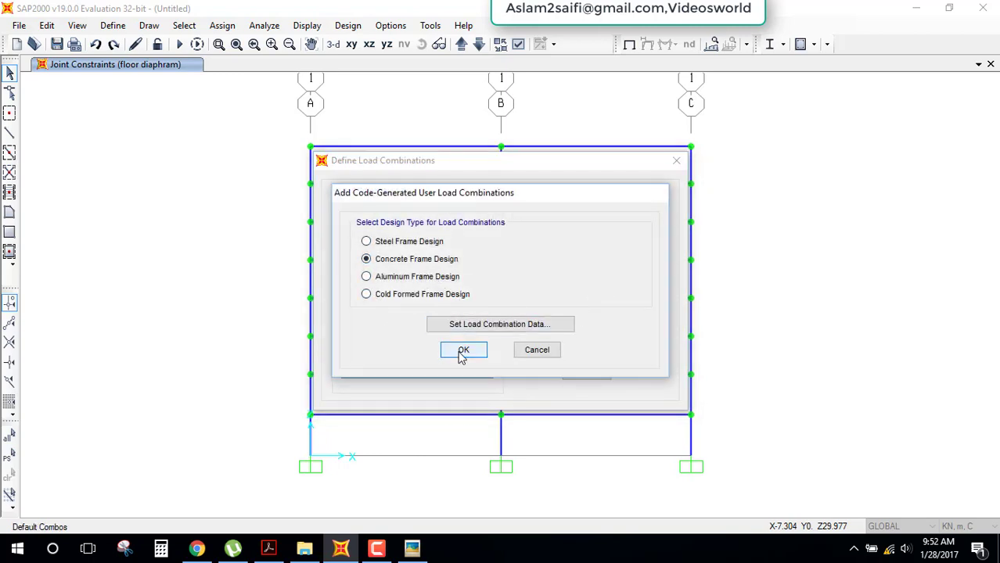
click(461, 351)
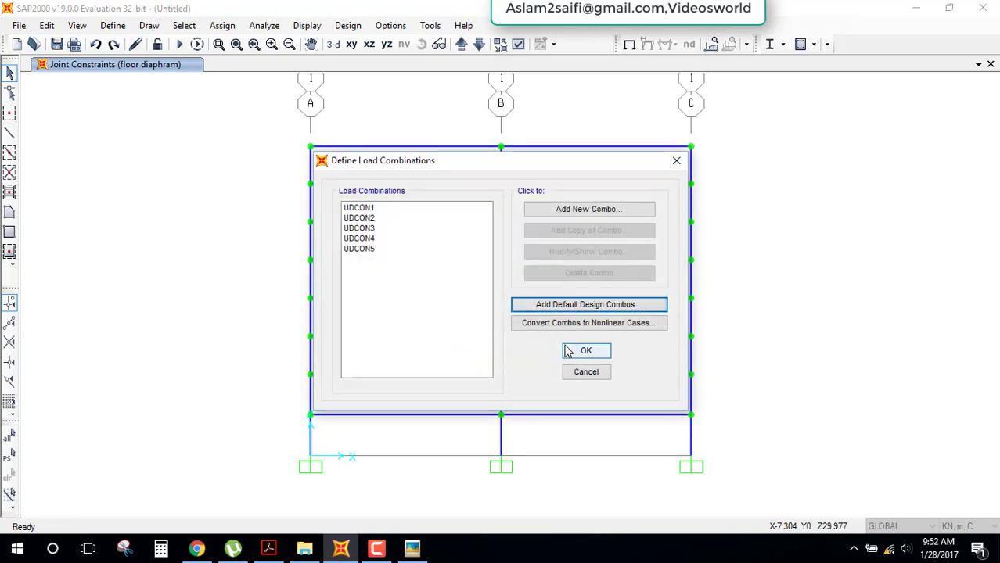
click(582, 352)
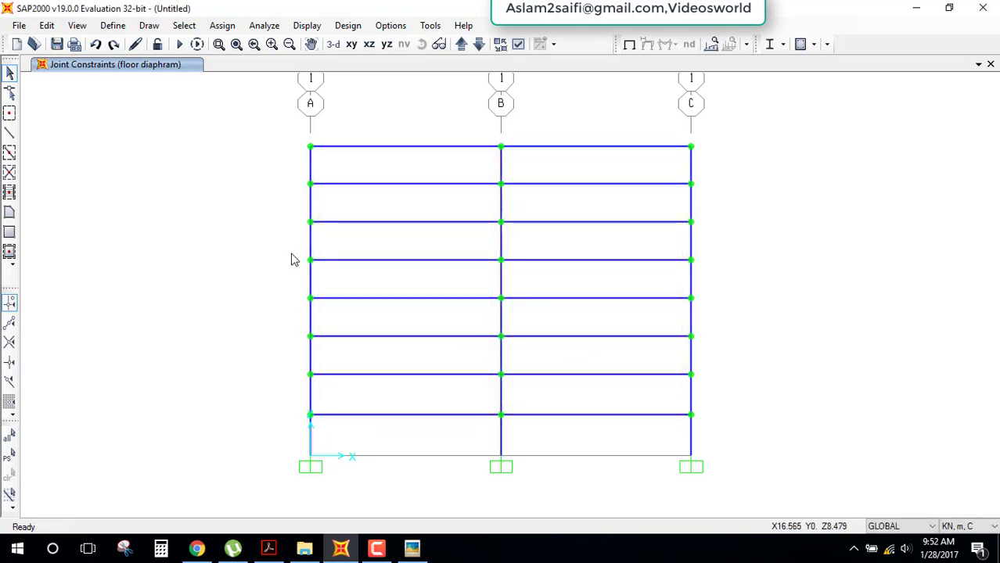
- Run the analysis, saving the model as '2d static' in the '2d static loading' folder
click(179, 44)
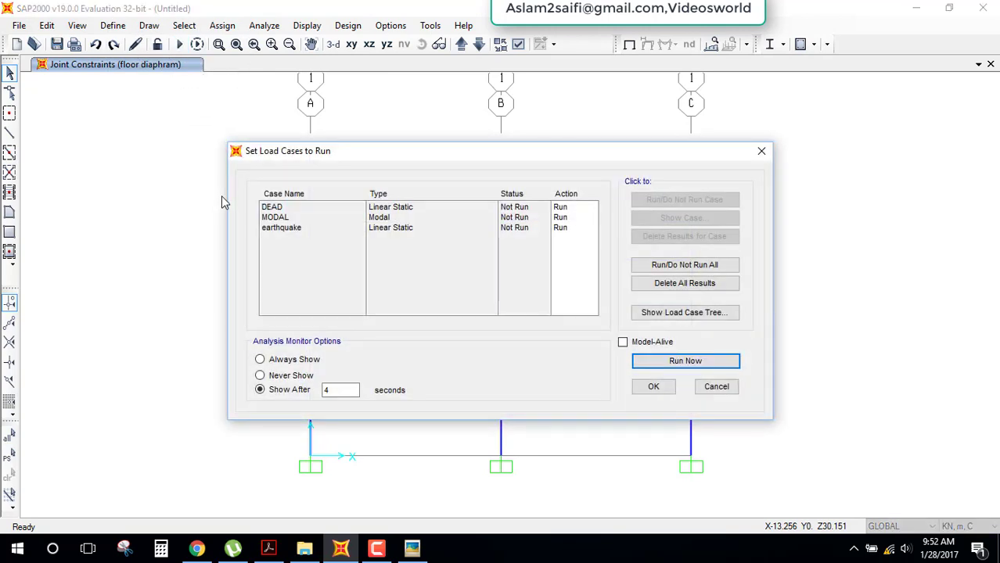
click(680, 362)
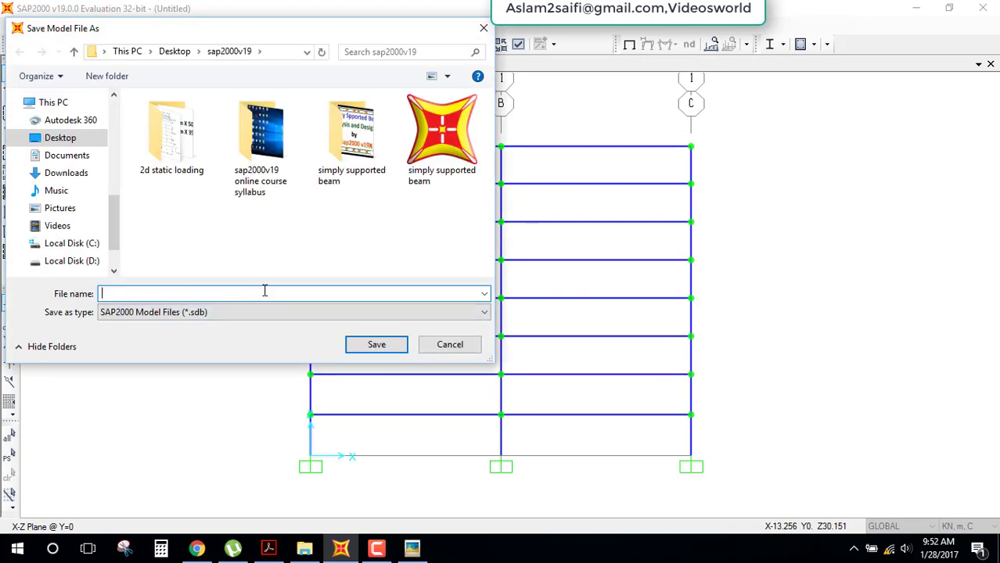
text(2D)
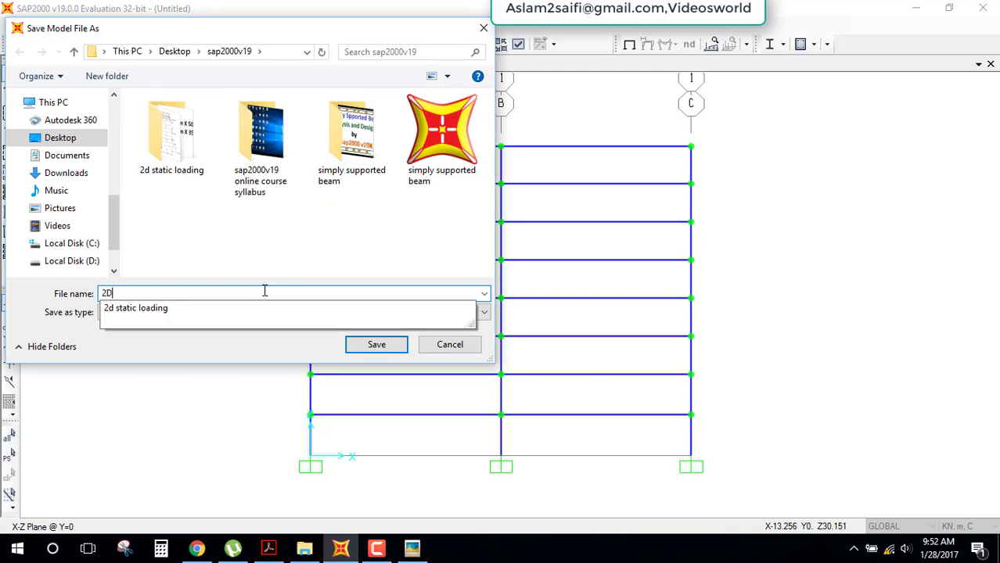
click(273, 308)
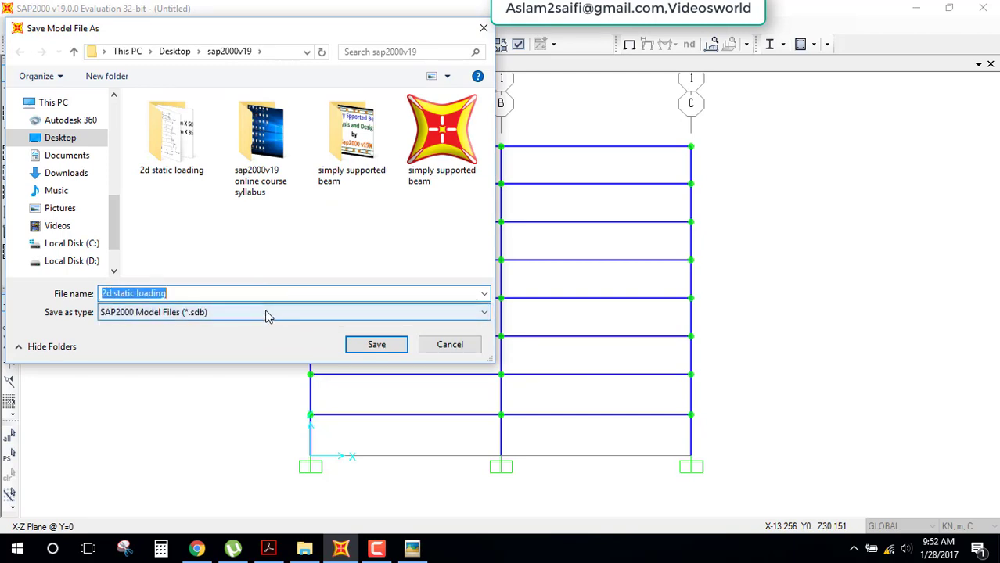
click(379, 345)
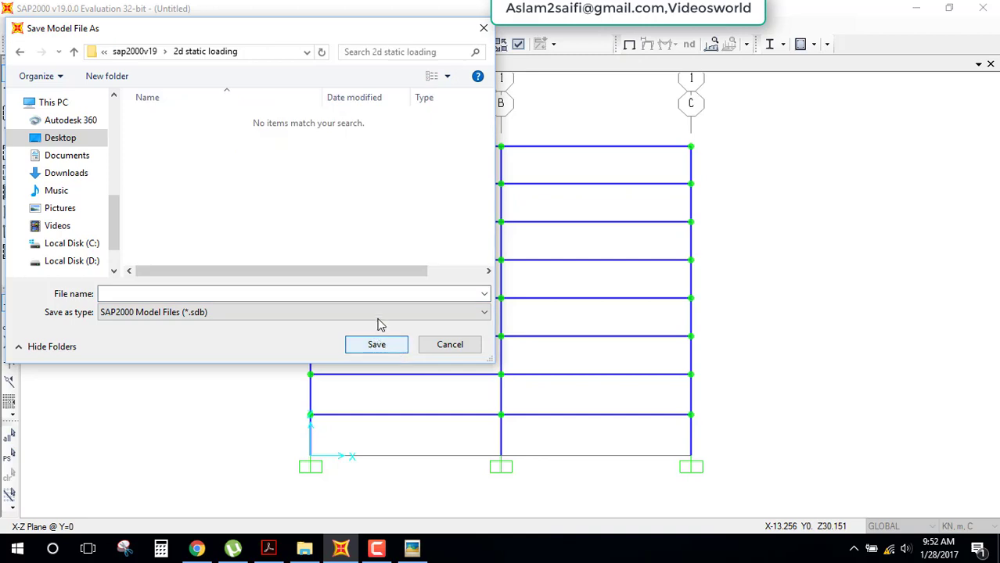
click(389, 295)
text(2d static)
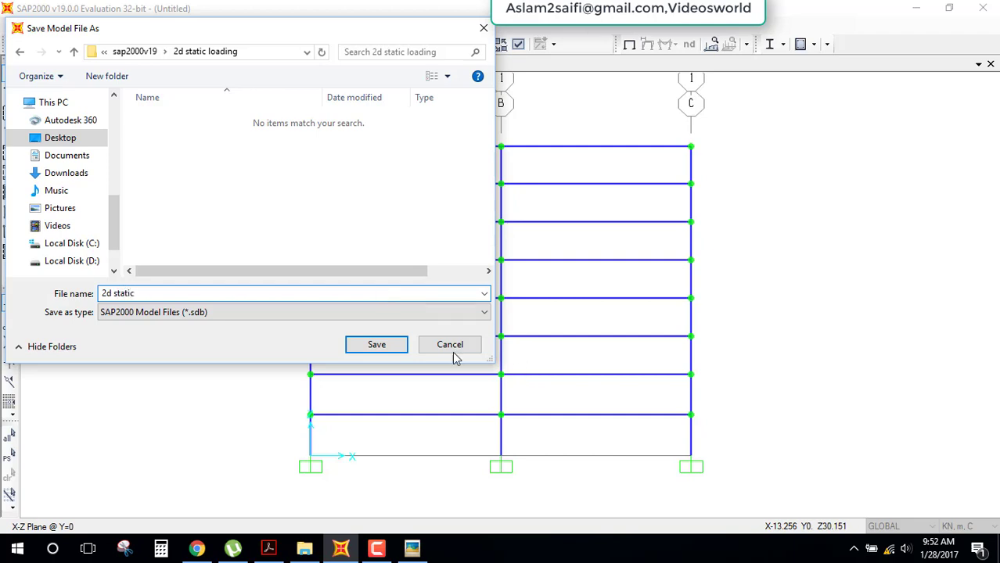
click(404, 349)
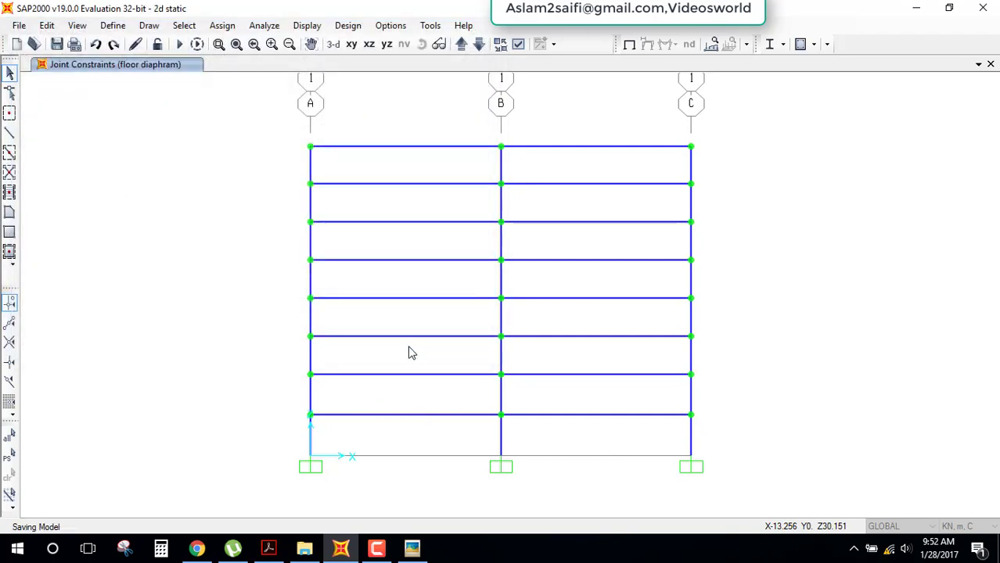
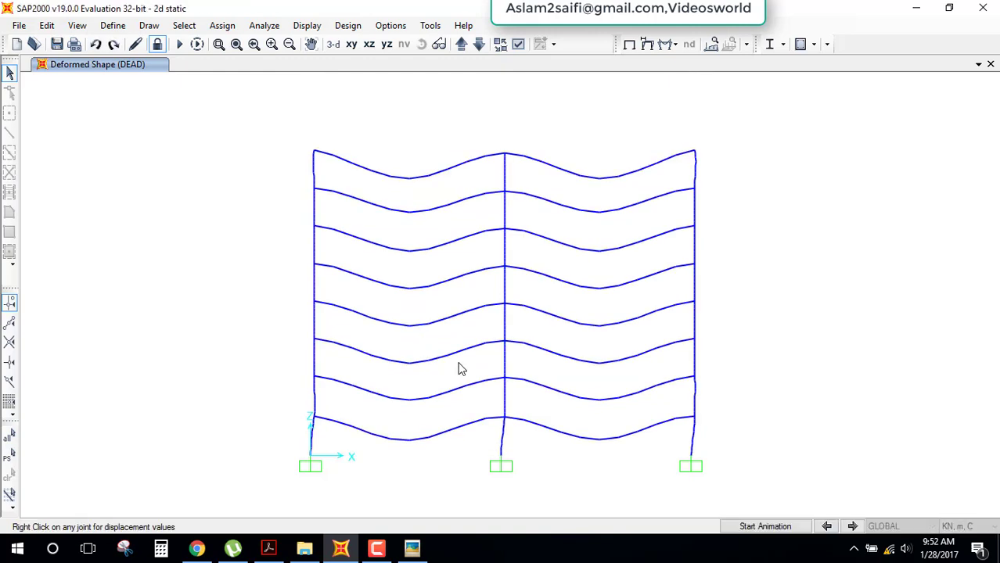
- Display and animate the frame's deformed shape for the DEAD load case
click(648, 45)
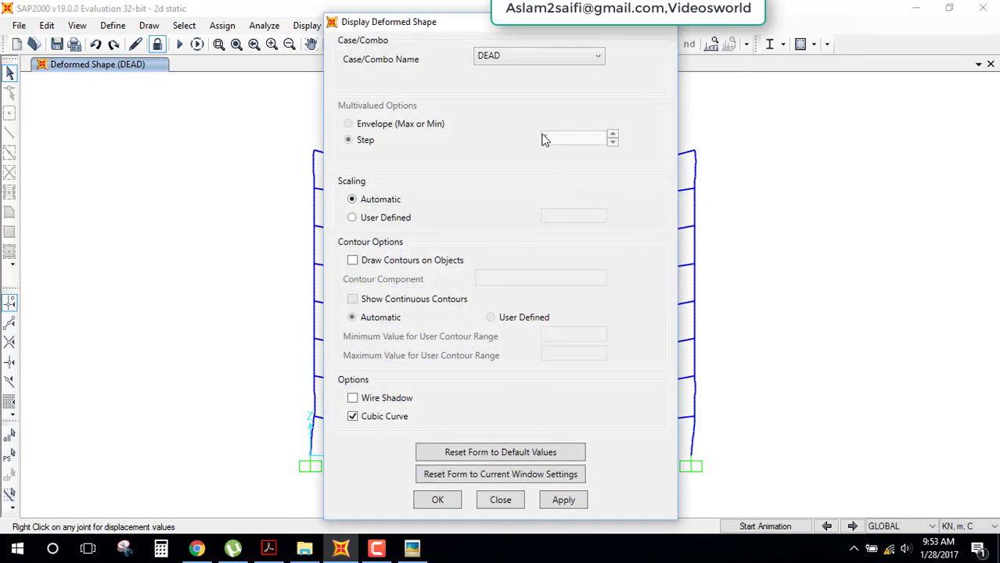
click(543, 56)
click(544, 62)
click(439, 500)
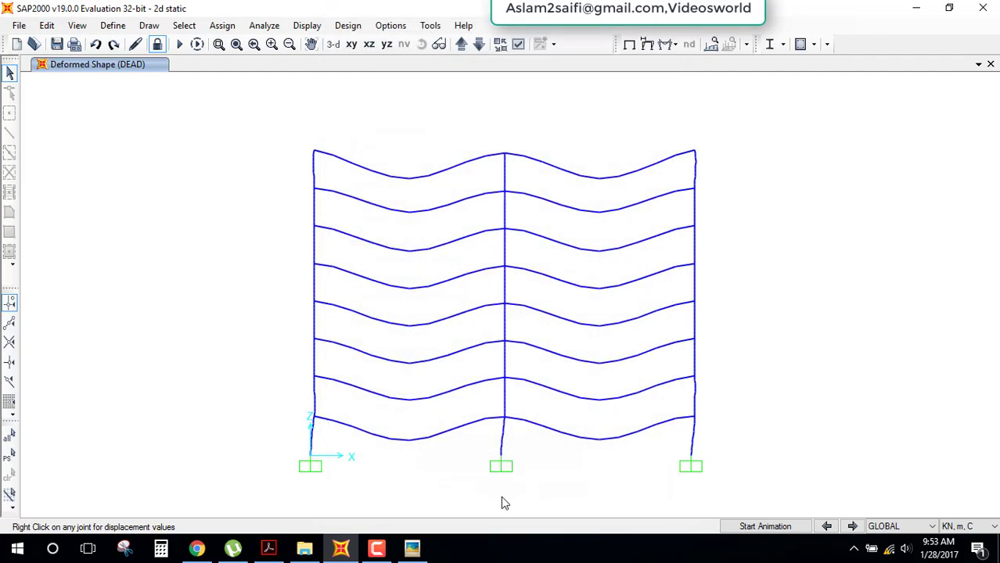
click(794, 526)
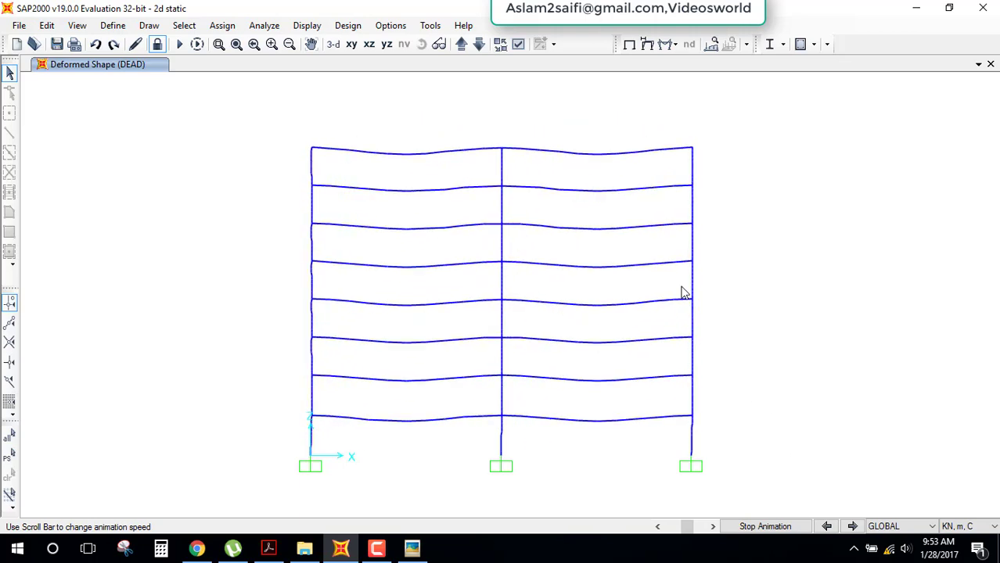
- Switch the deformed shape to the earthquake case, then run and stop its animation
click(648, 44)
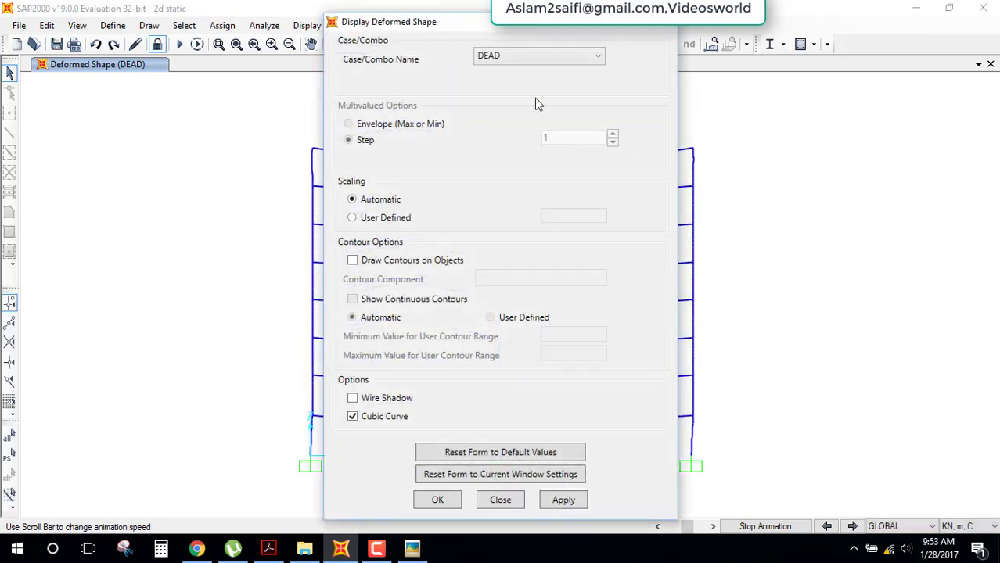
click(529, 57)
click(501, 101)
click(458, 501)
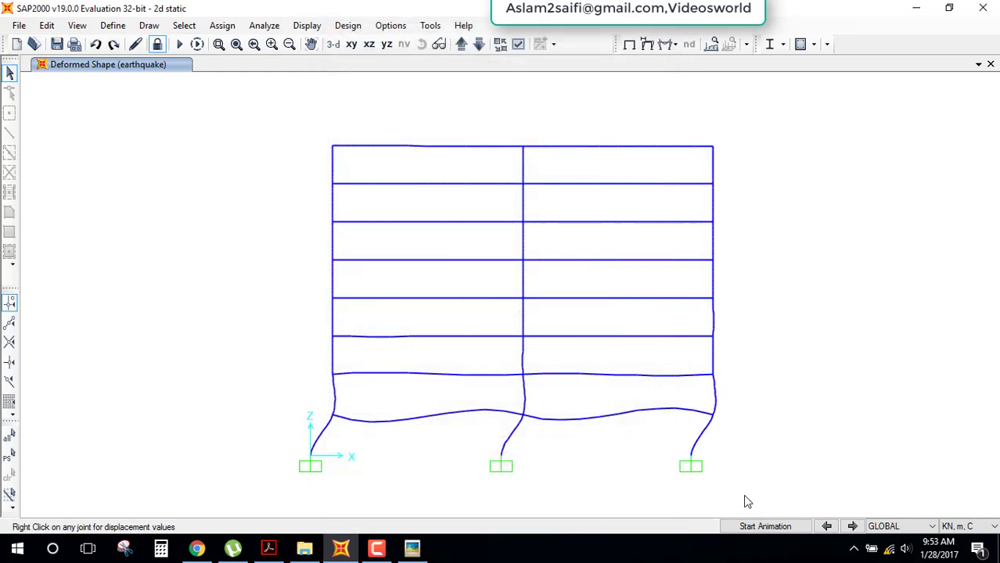
click(766, 526)
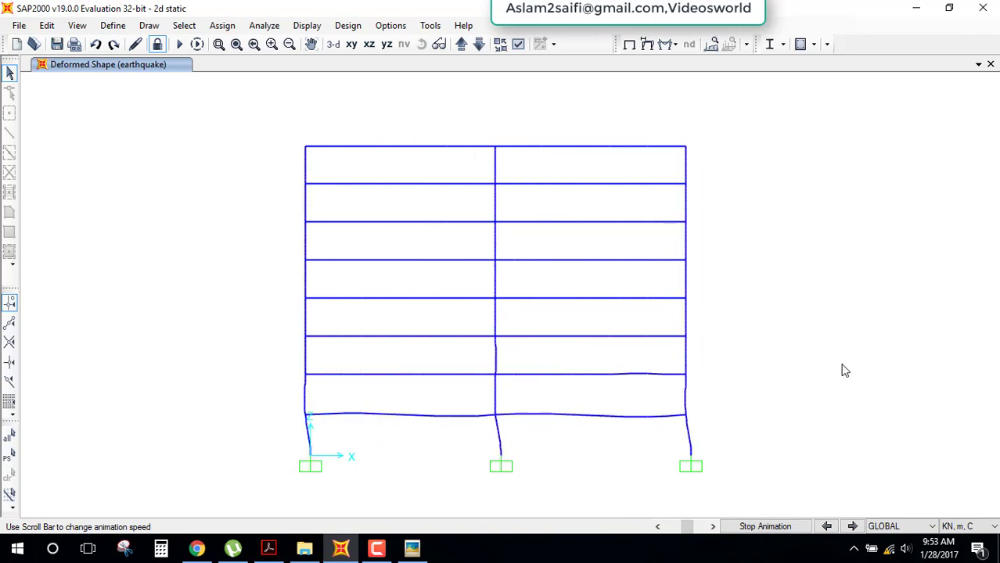
click(775, 528)
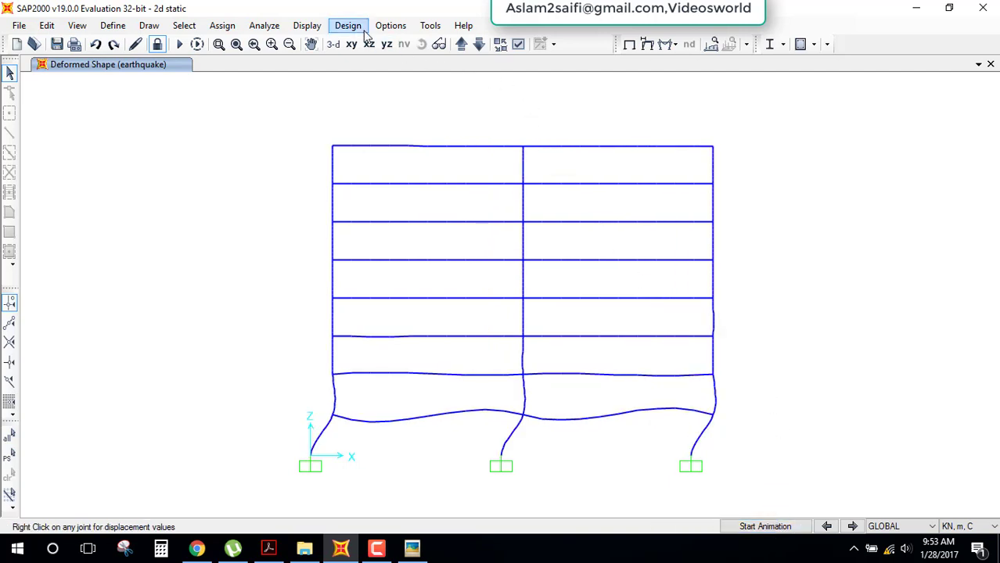
- Show tabulated earthquake joint reactions, giving horizontal base values 56.34, 60.74 and 56.34 kN
click(309, 27)
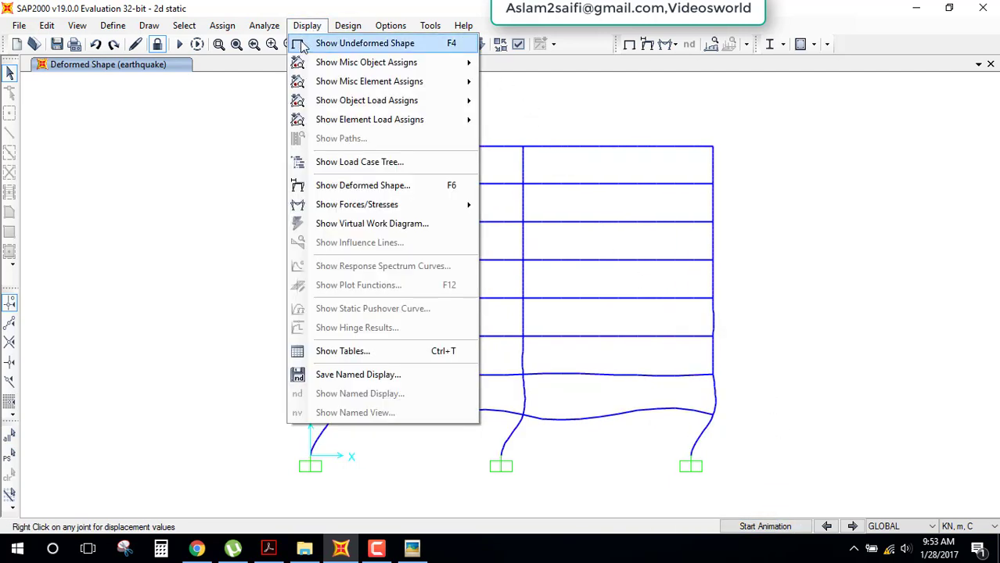
click(715, 85)
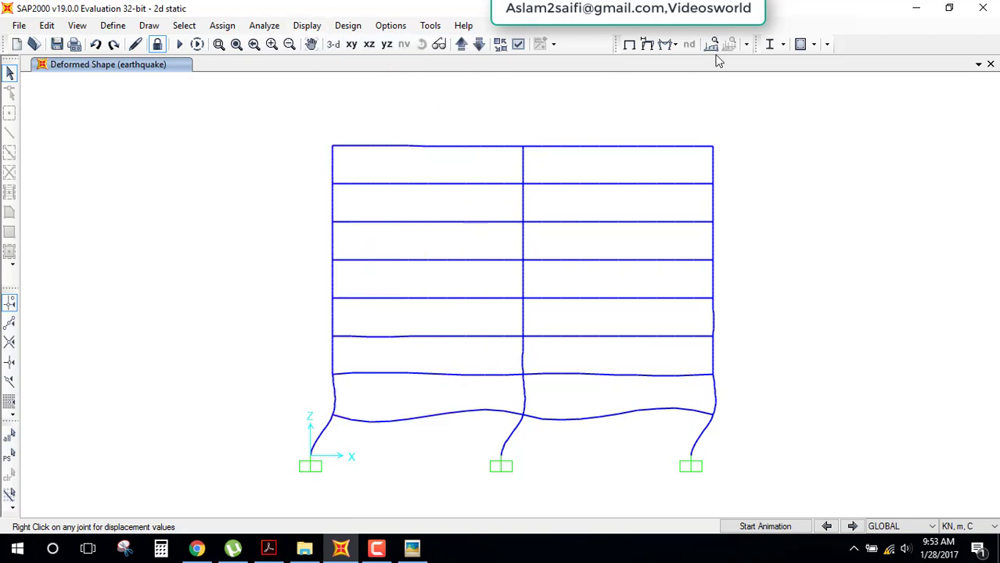
click(667, 47)
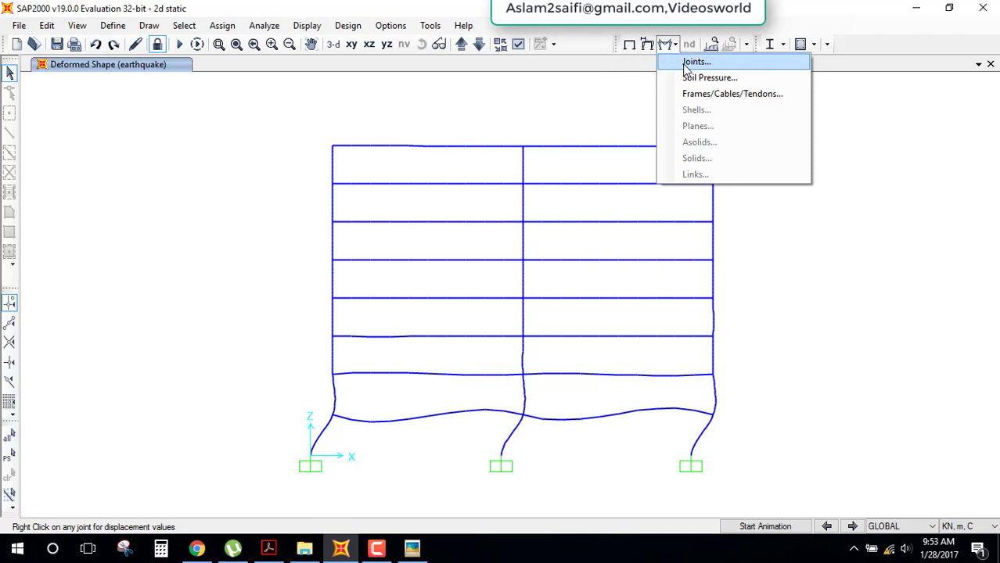
click(693, 61)
click(594, 154)
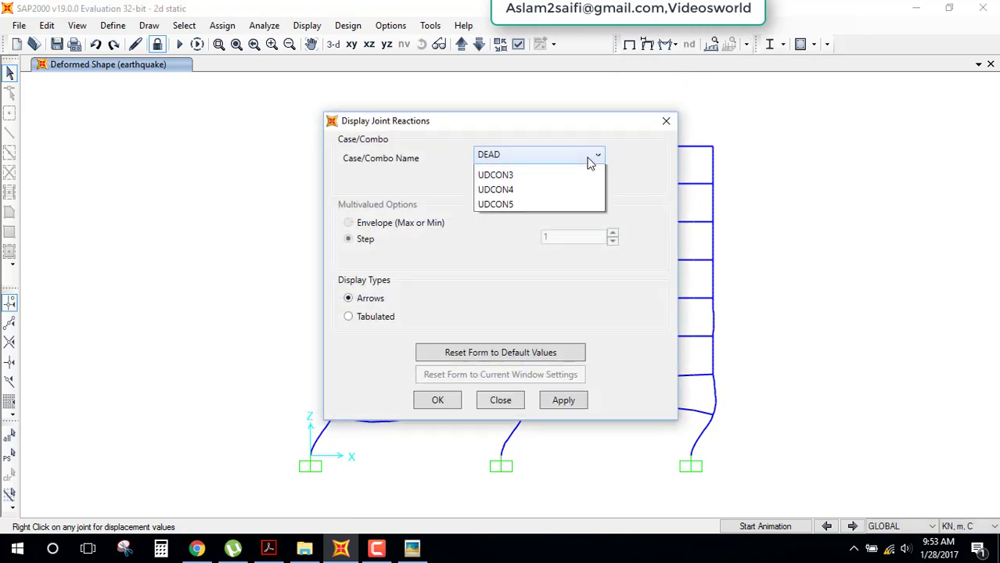
click(516, 200)
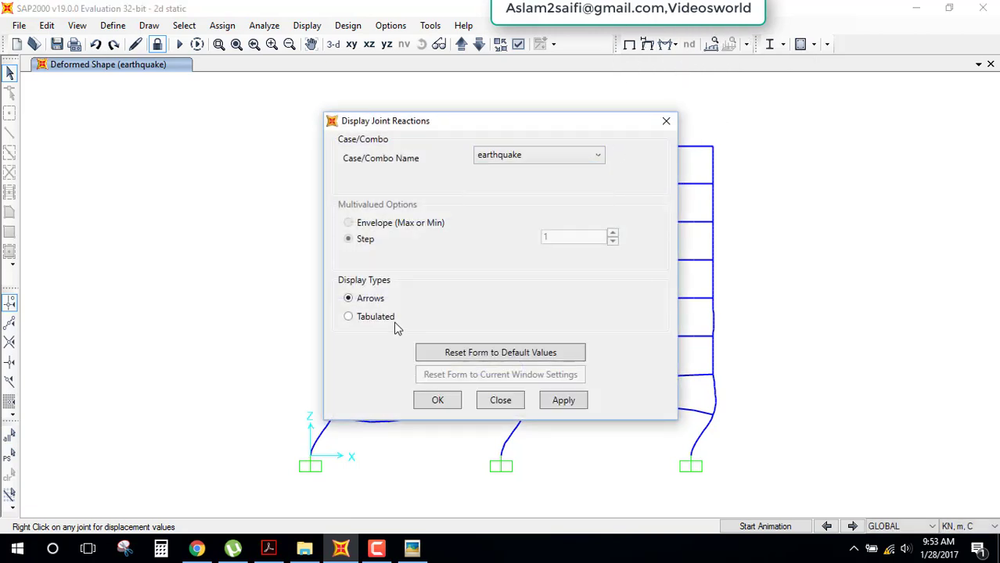
click(391, 320)
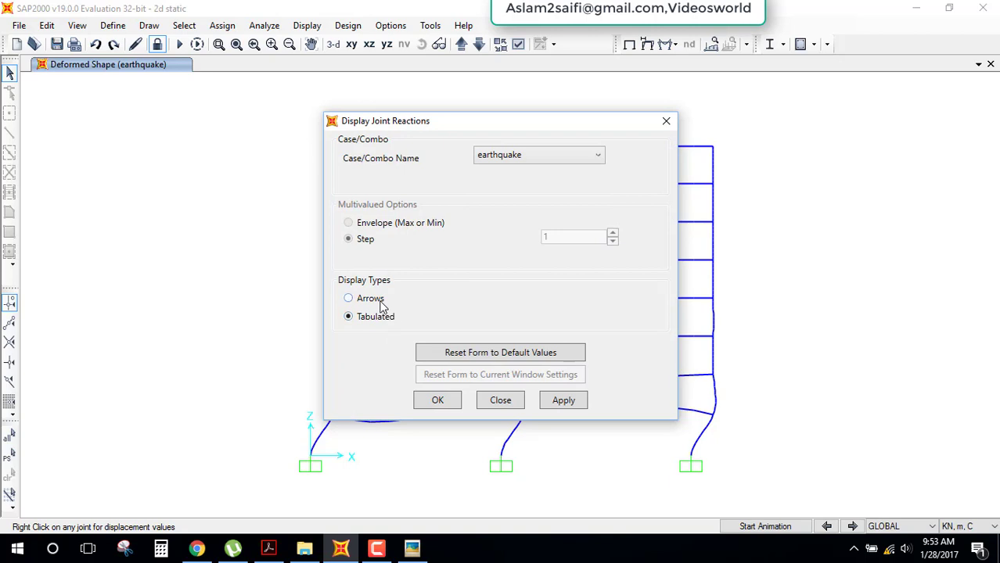
click(455, 404)
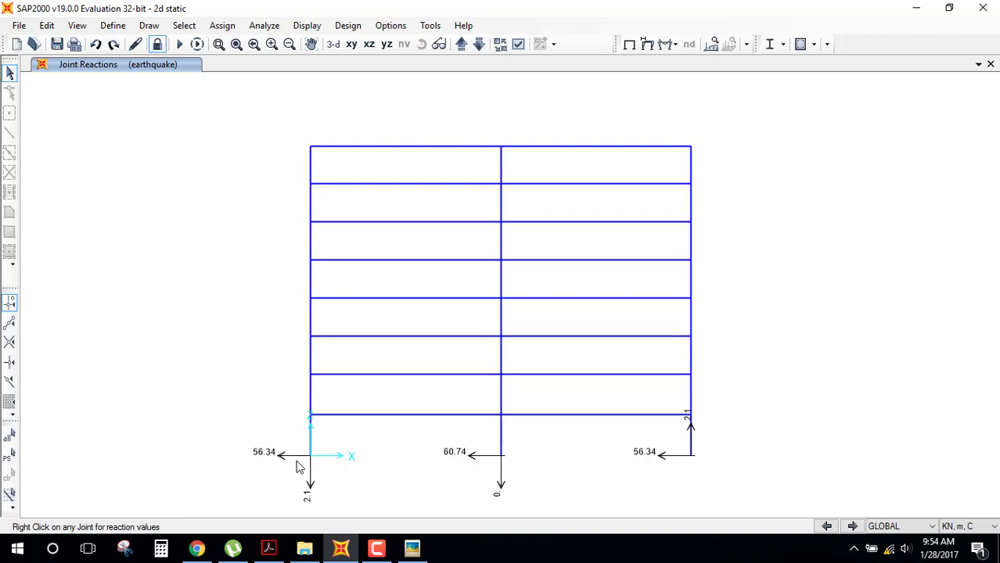
click(266, 465)
- Draw the DEAD Shear 2-2 diagram on the frame with values shown
click(674, 44)
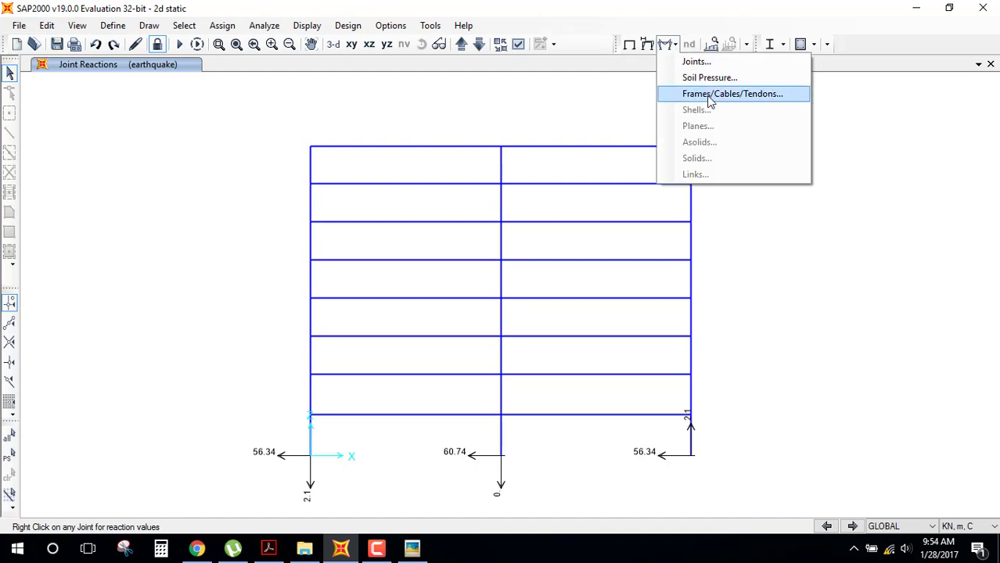
click(709, 100)
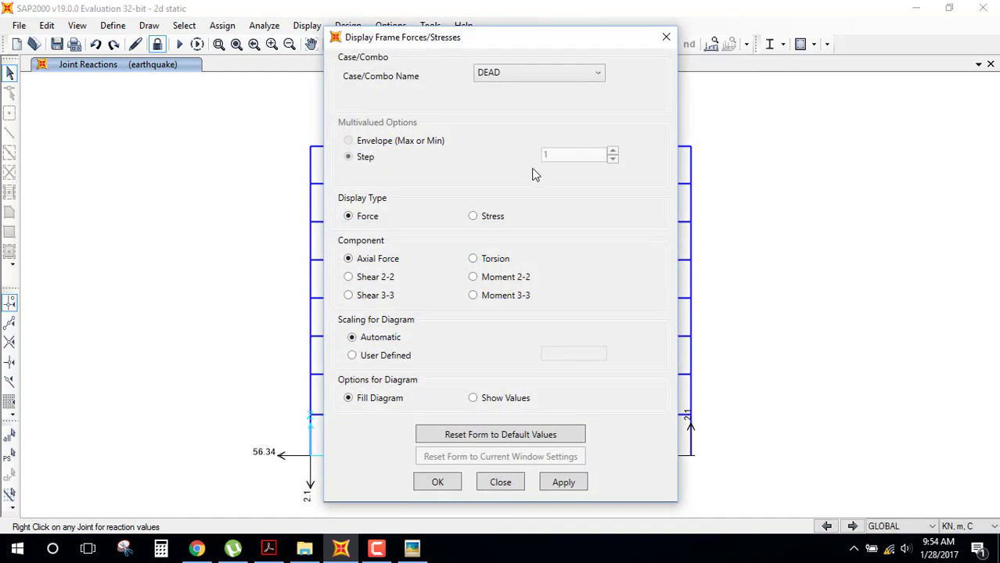
click(371, 285)
click(563, 482)
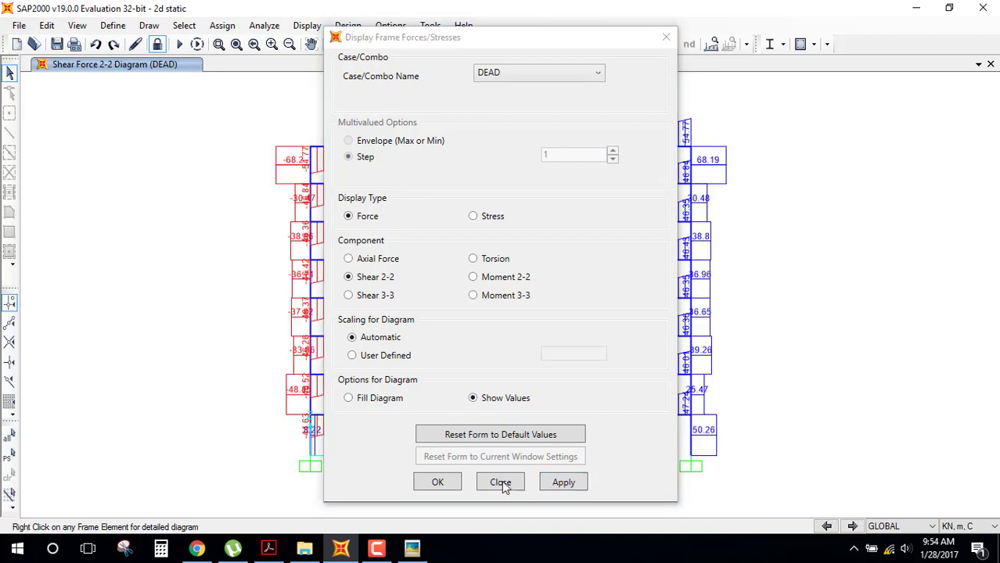
key(Escape)
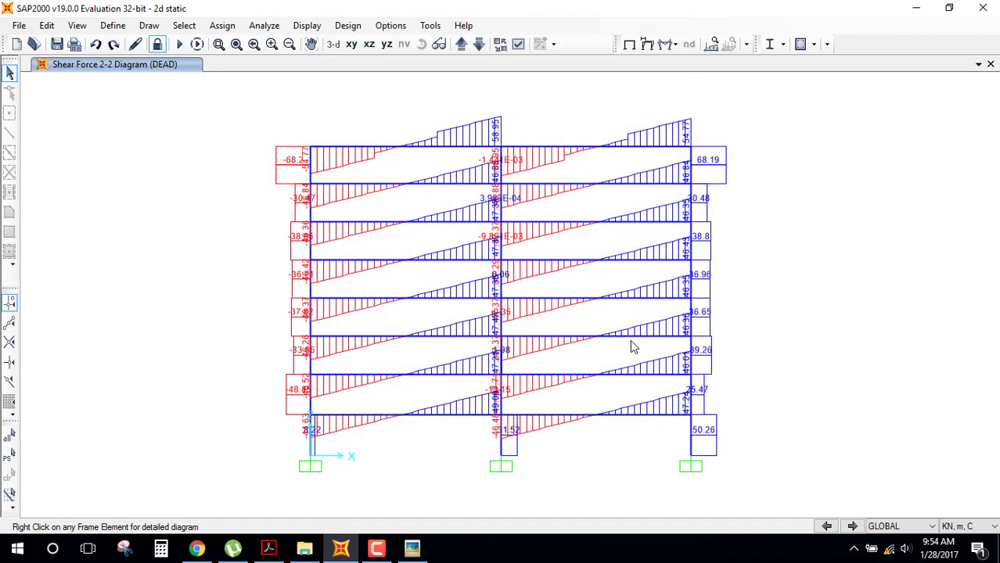
- Change the shear force diagram to the earthquake load case
click(675, 45)
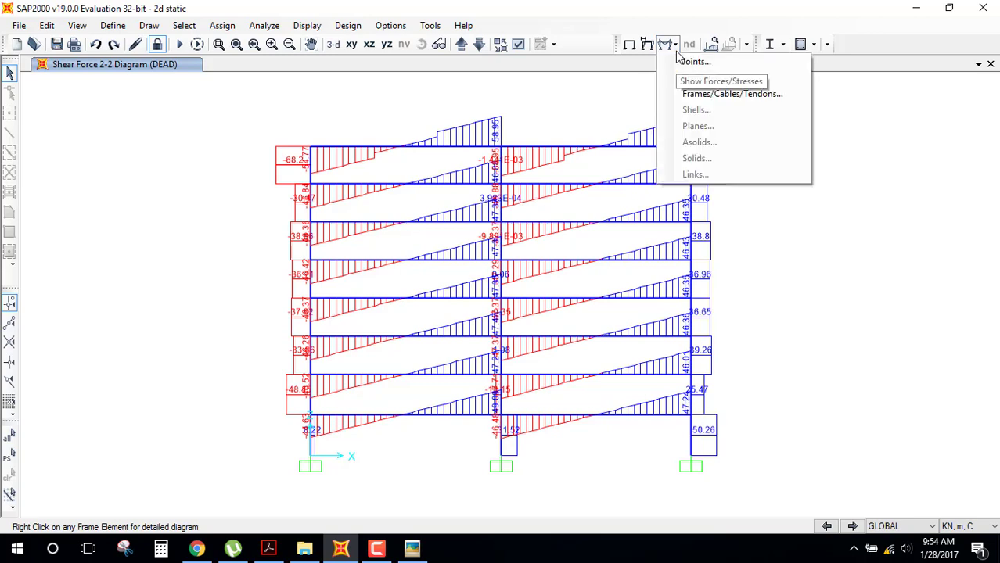
click(705, 94)
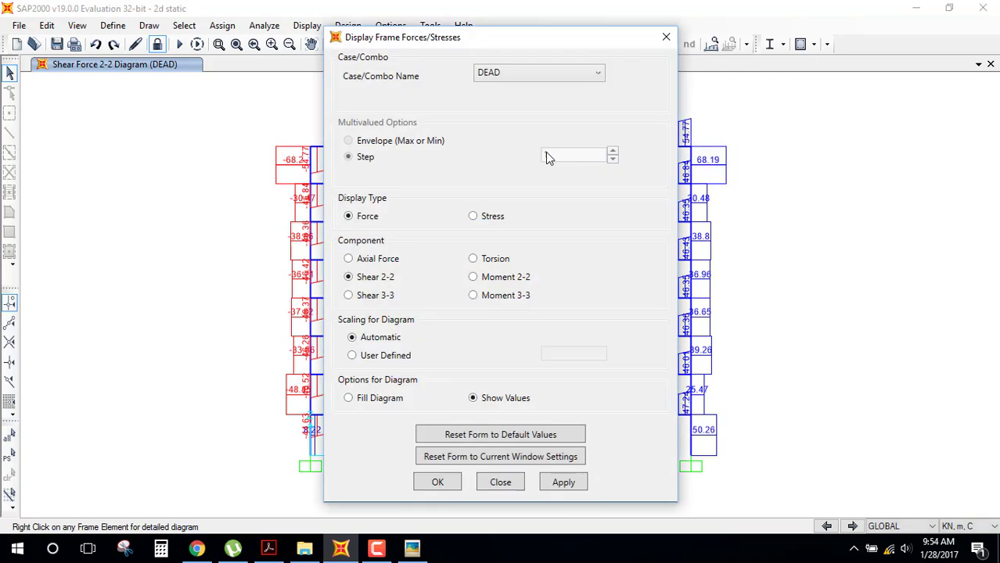
click(501, 76)
click(499, 120)
click(451, 482)
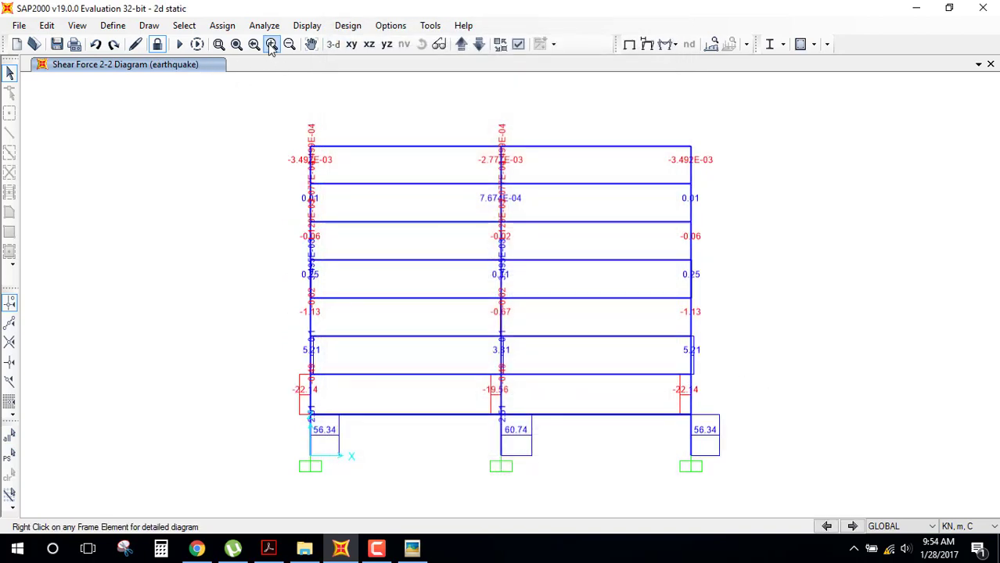
- Show the earthquake Moment 3-3 diagram in the default 3D view
click(333, 44)
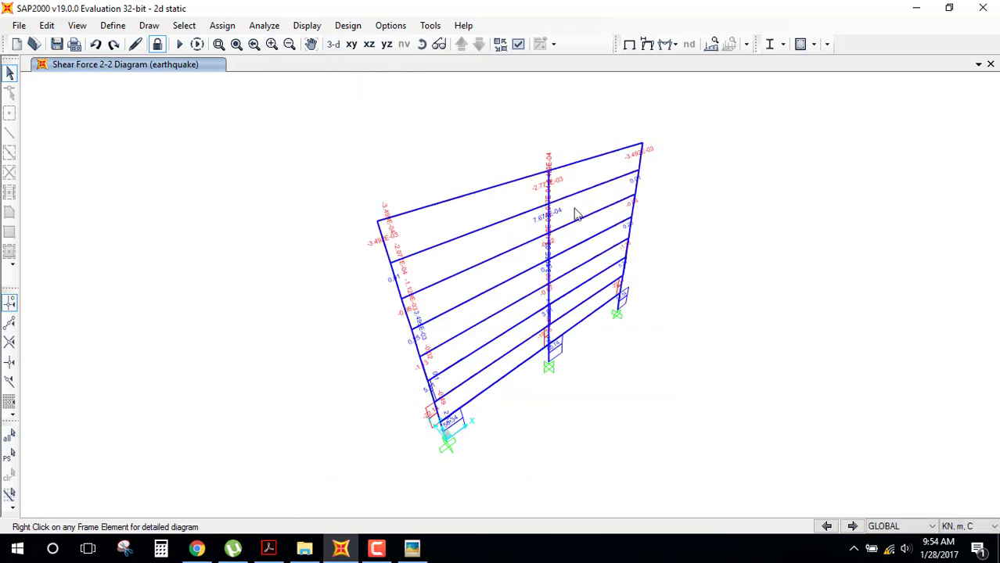
click(670, 45)
click(687, 91)
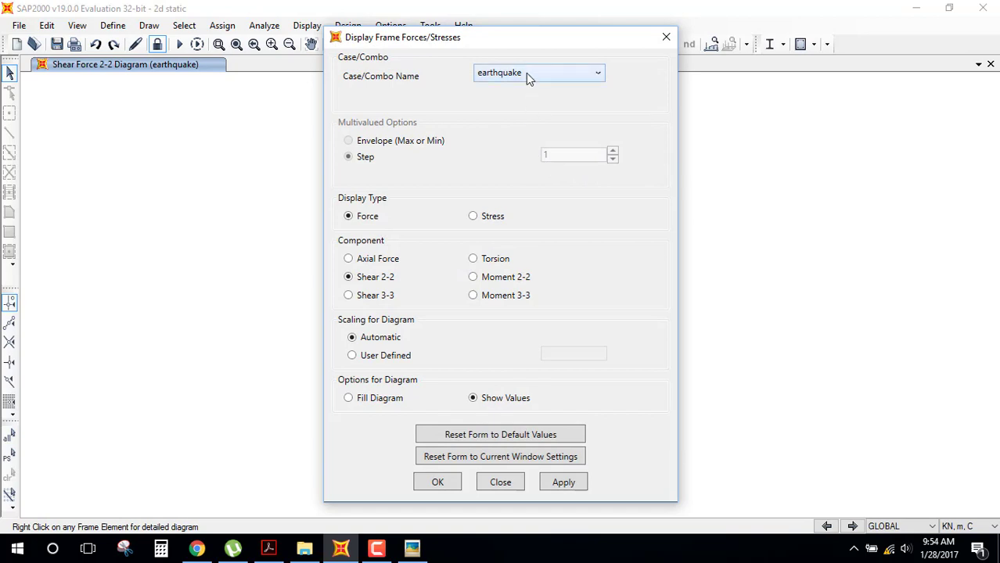
click(511, 296)
click(437, 482)
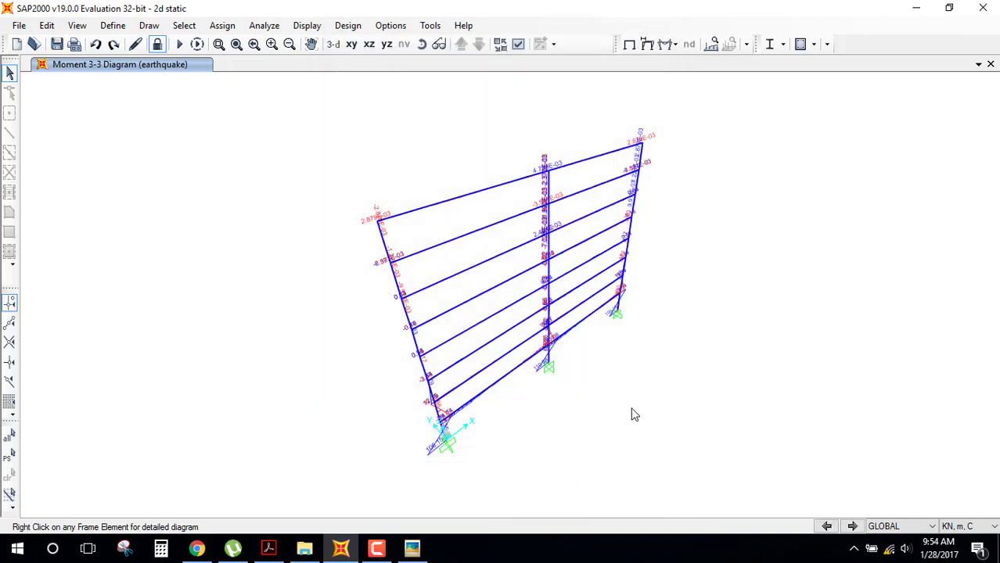
- Show the DEAD Moment 3-3 diagram on the XZ elevation, reading 128.49 at roof beam ends
click(677, 45)
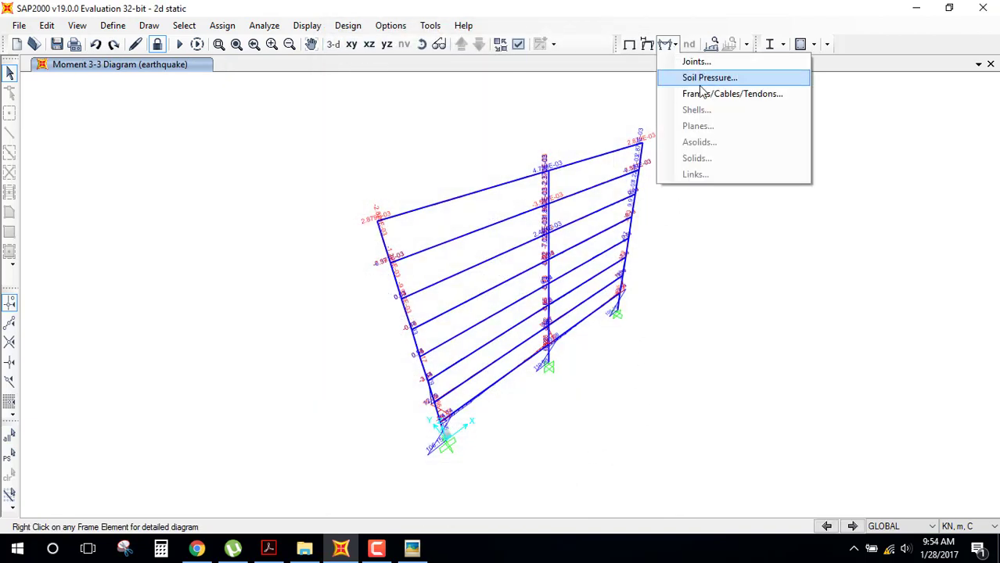
click(700, 81)
click(667, 92)
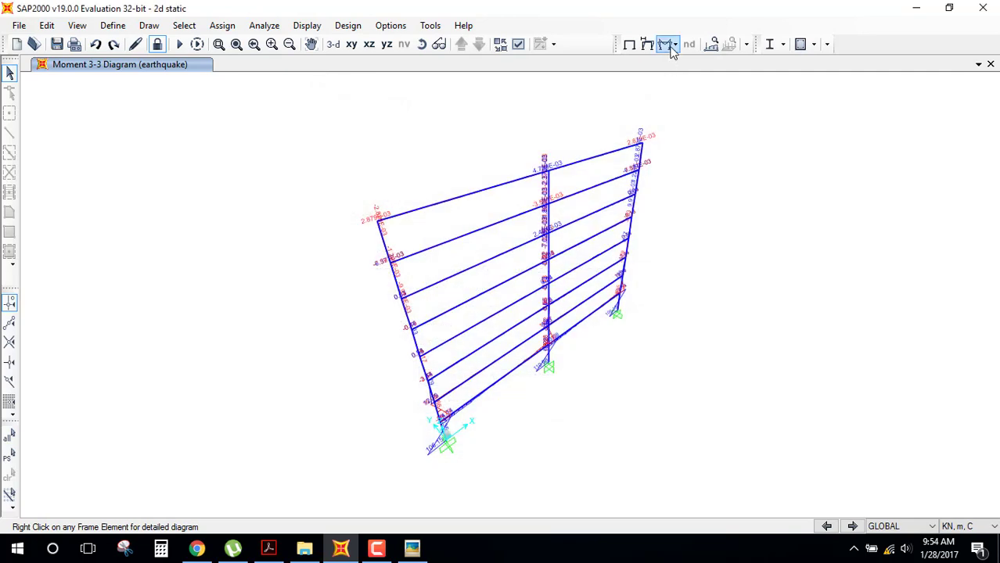
click(674, 46)
click(689, 92)
click(525, 73)
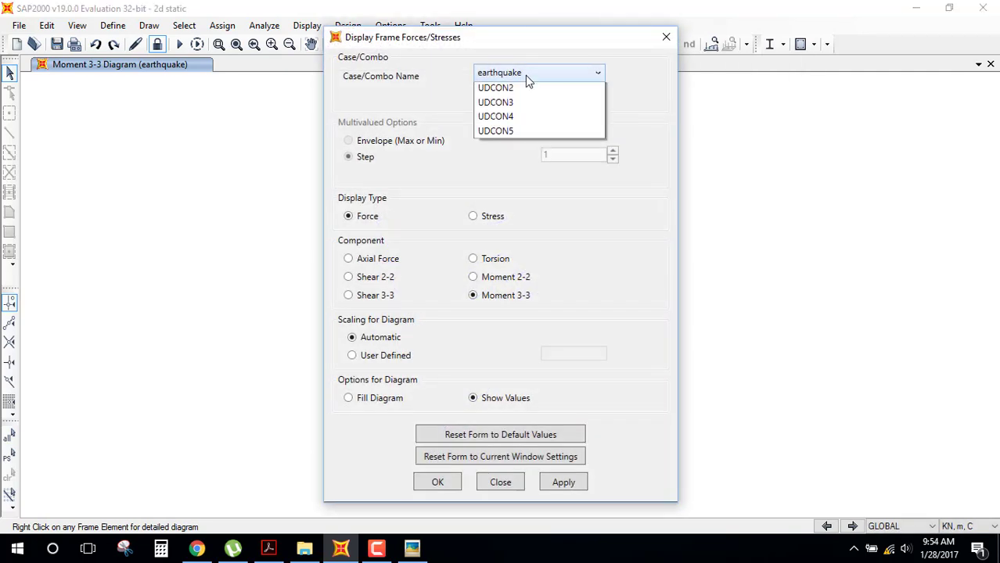
scroll(524, 102, up, 2)
click(501, 87)
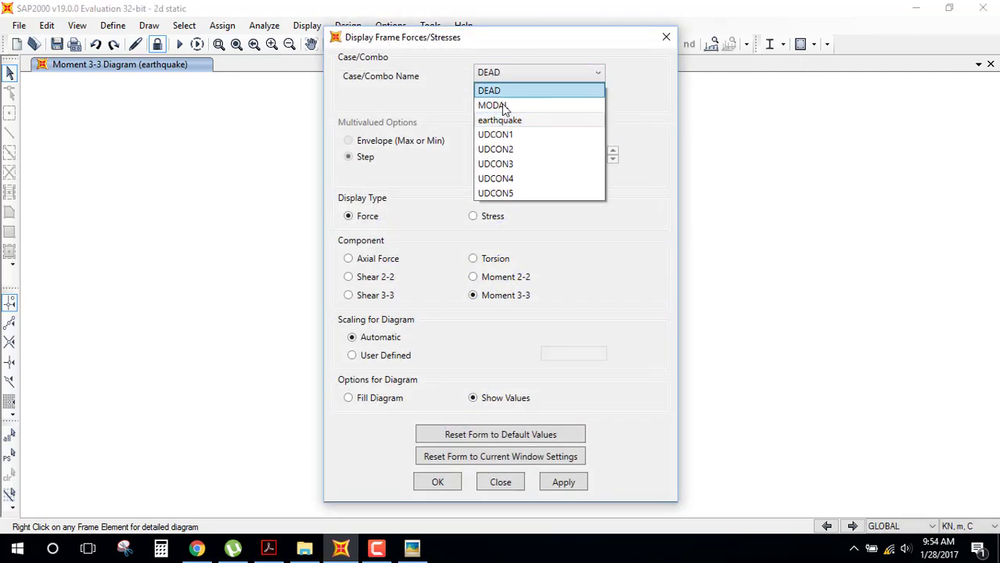
click(457, 485)
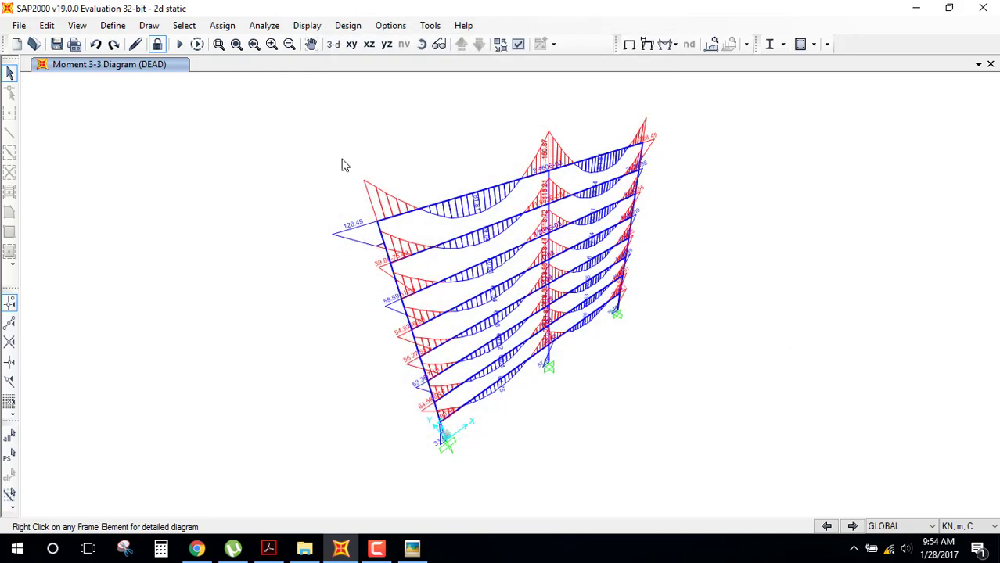
click(368, 44)
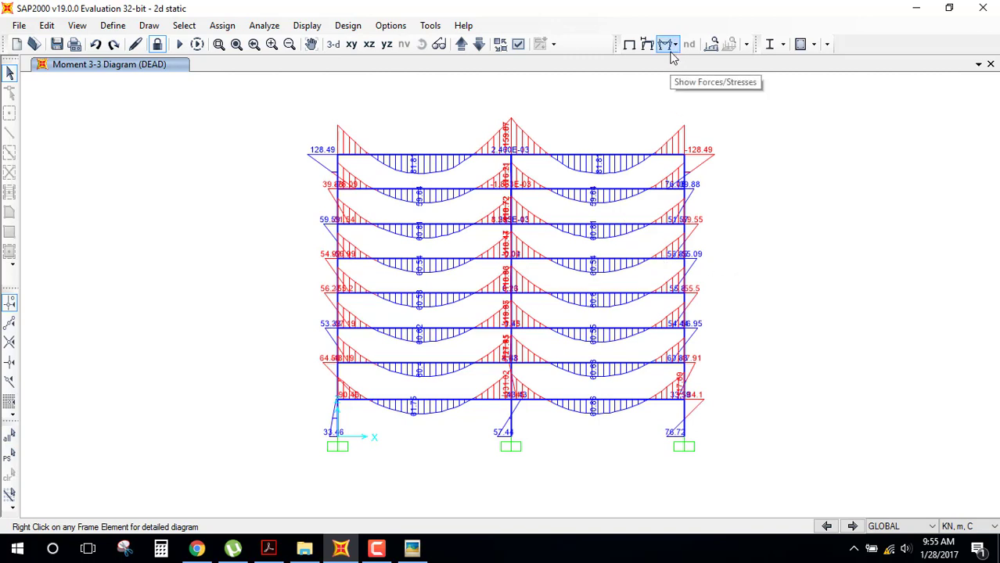
- Display the frame's deformed shape for the earthquake case
click(670, 55)
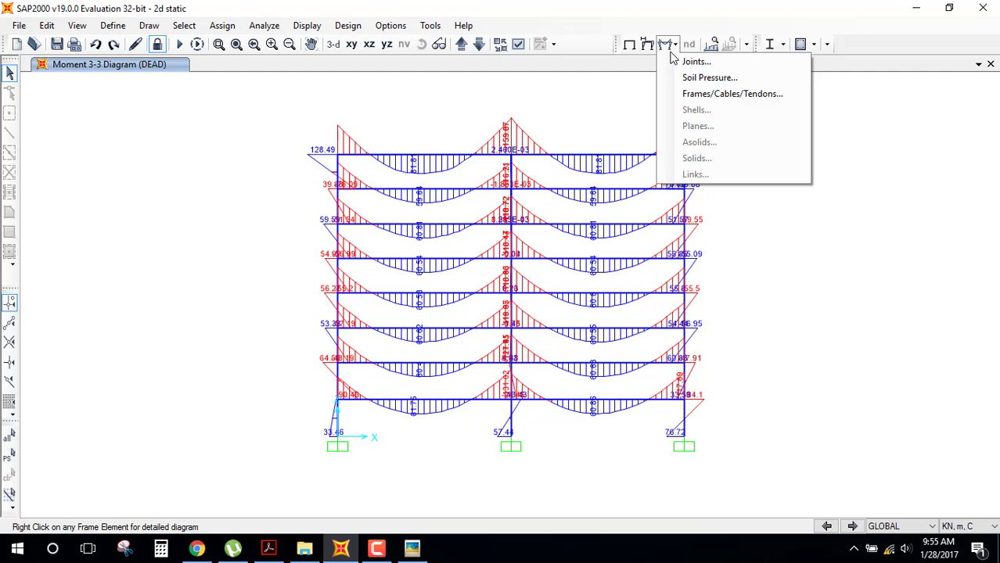
click(647, 45)
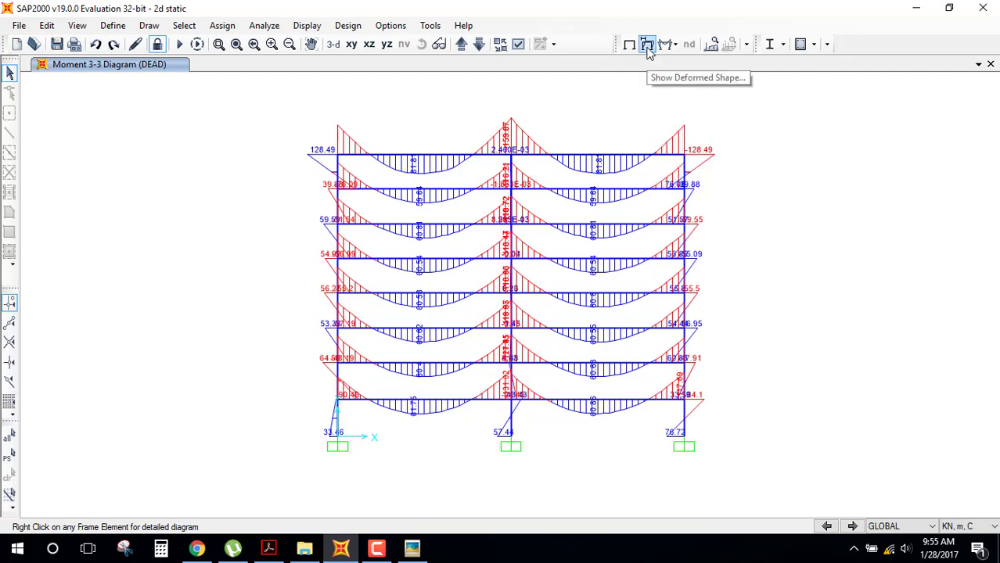
click(646, 44)
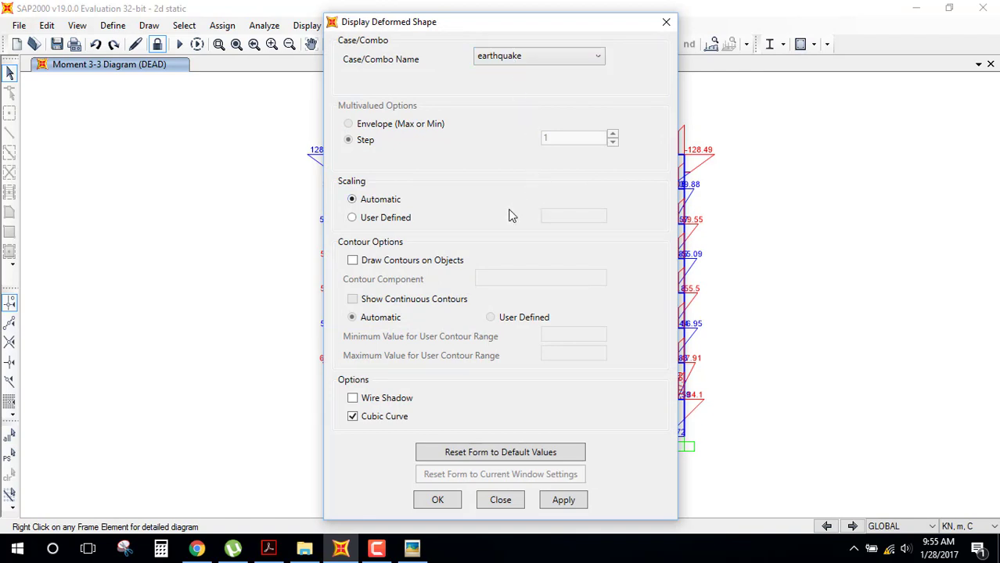
click(452, 497)
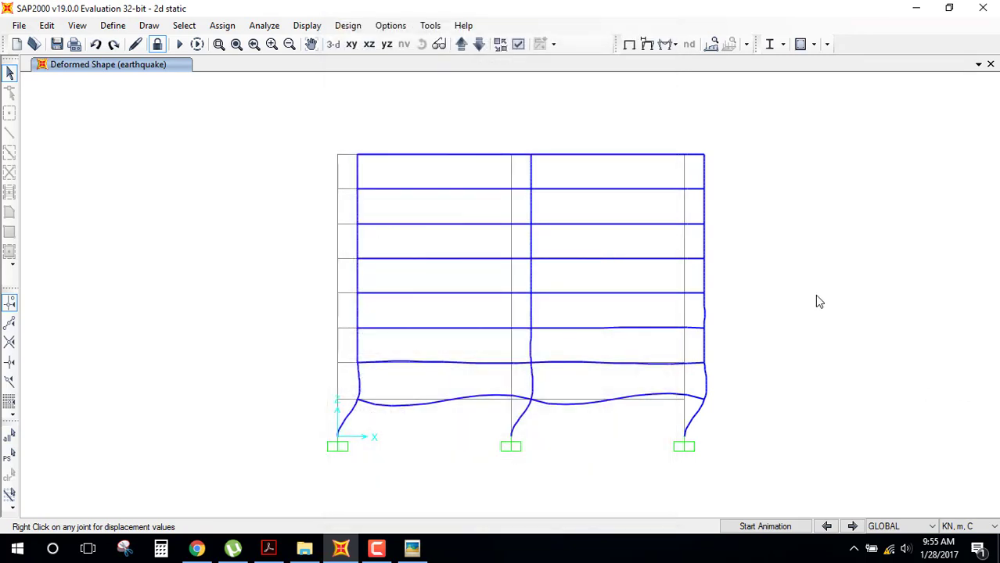
- Show the DEAD/DEAD virtual work diagram with values, peaking at 100 on the central column
click(307, 27)
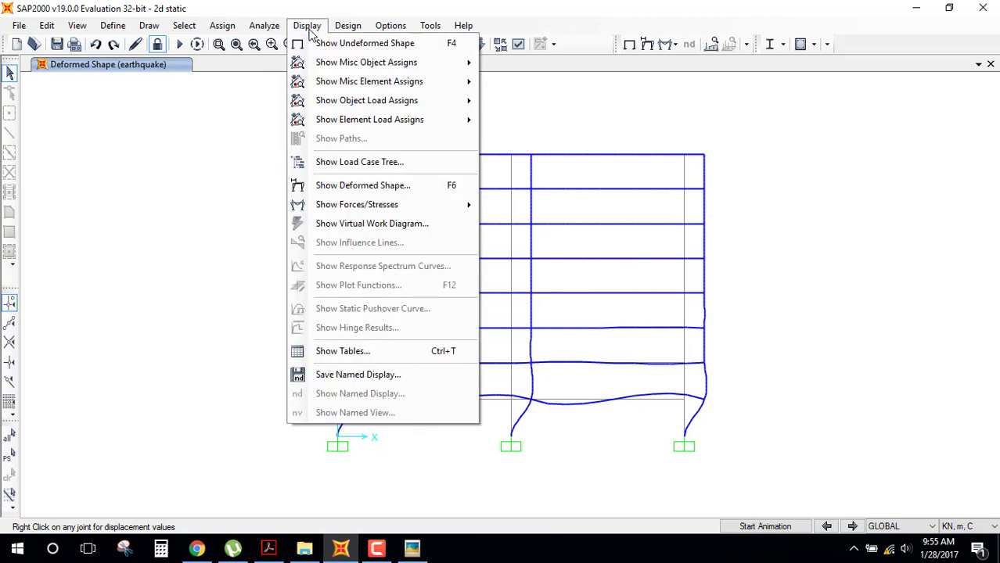
click(349, 355)
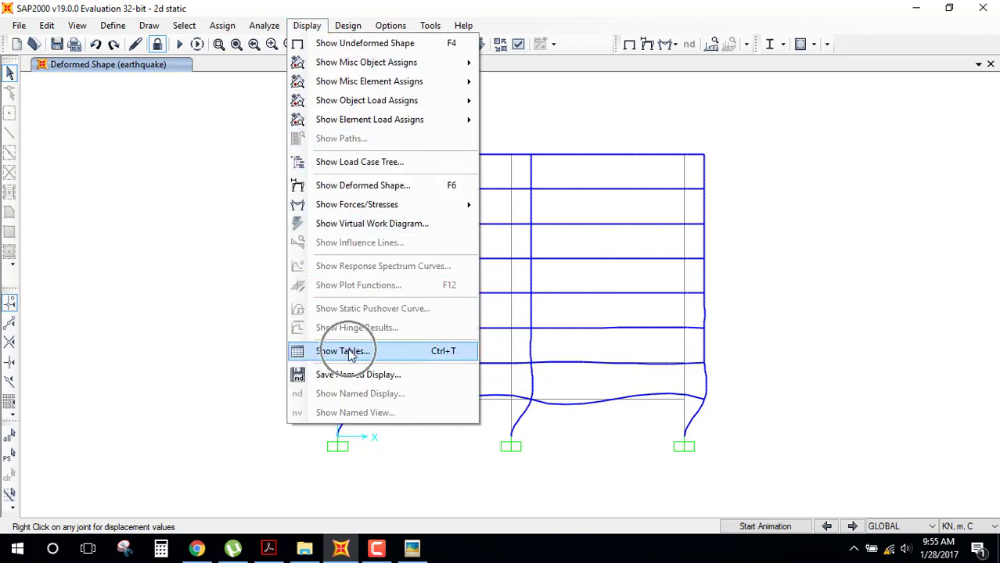
click(374, 227)
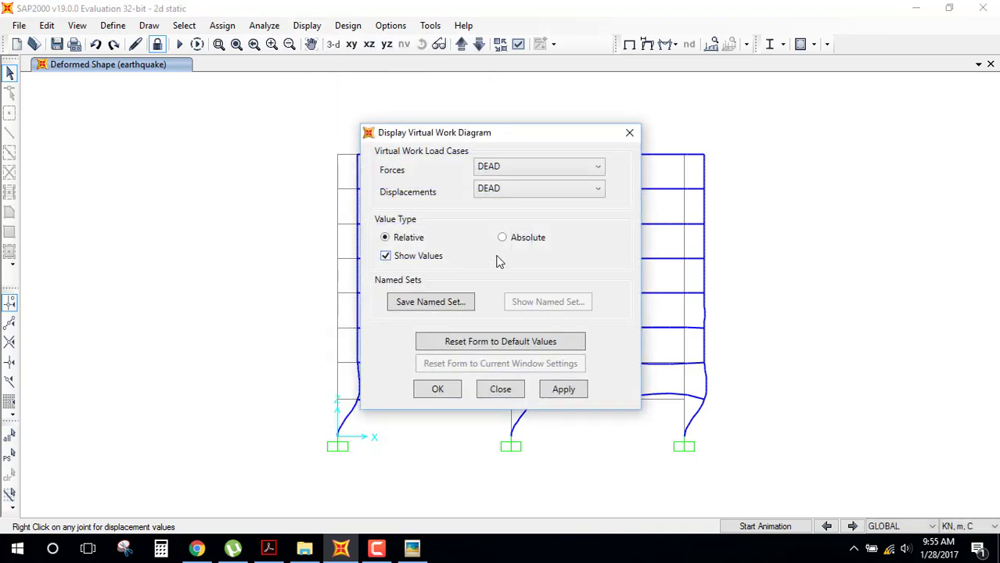
click(437, 389)
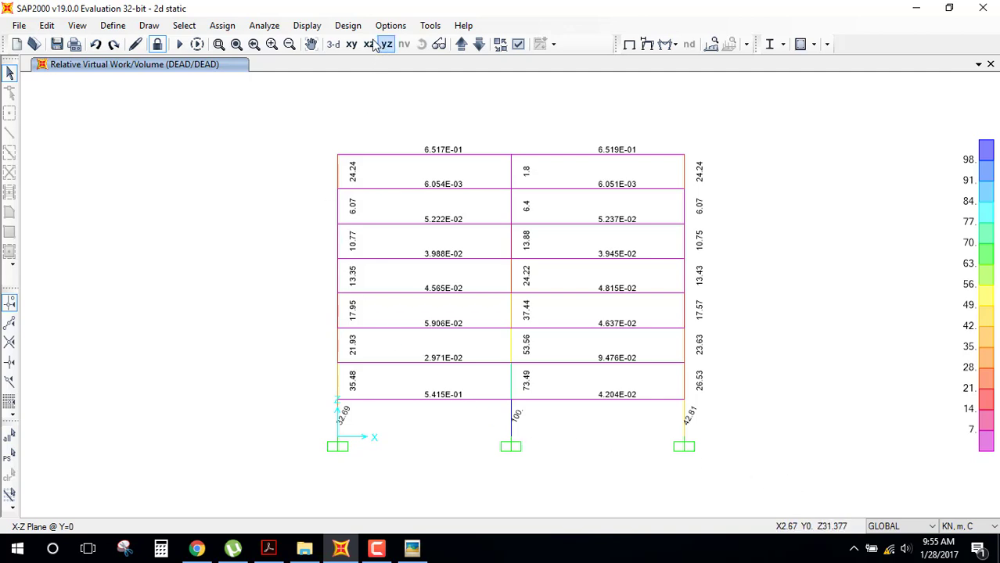
click(347, 25)
click(307, 25)
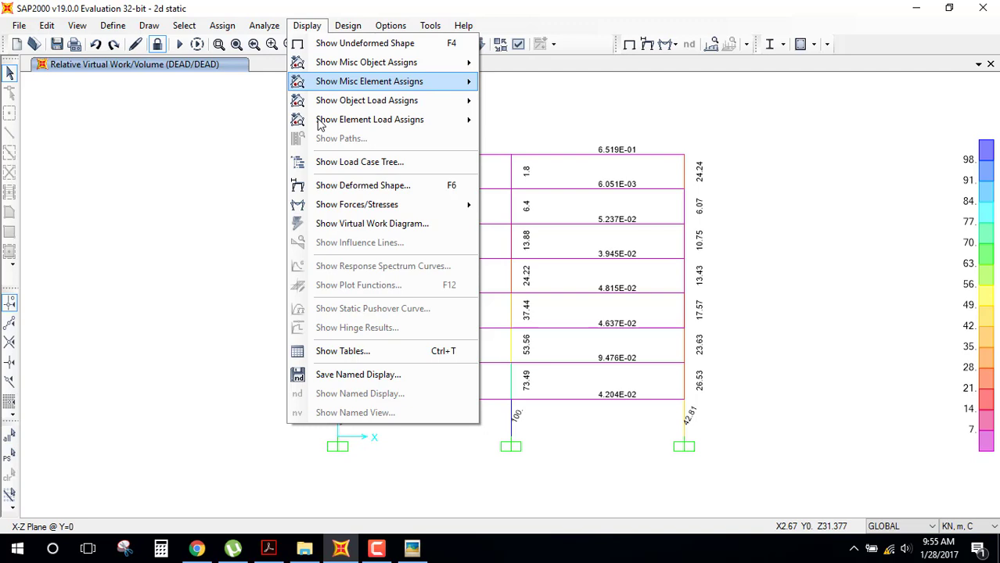
click(346, 351)
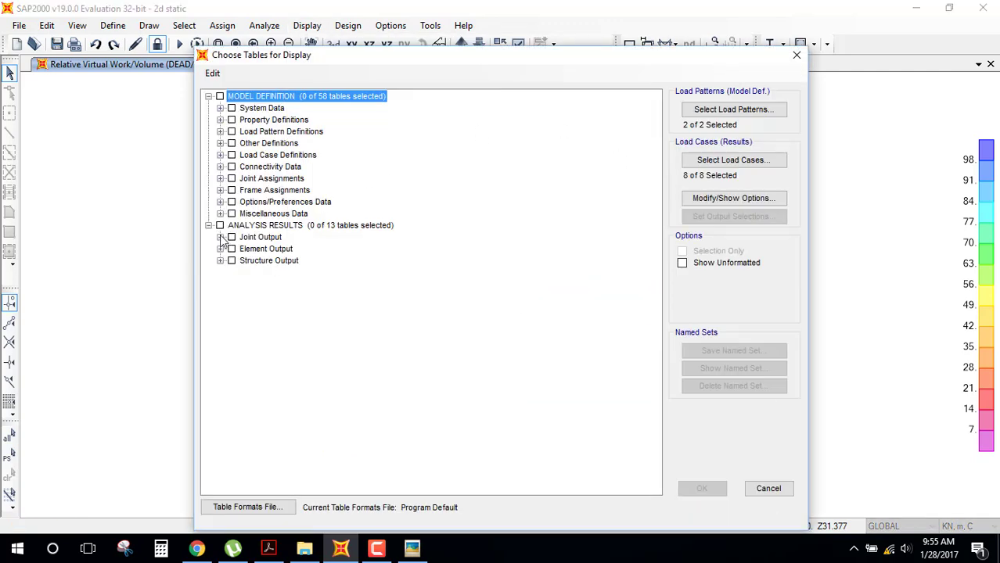
click(220, 237)
click(232, 248)
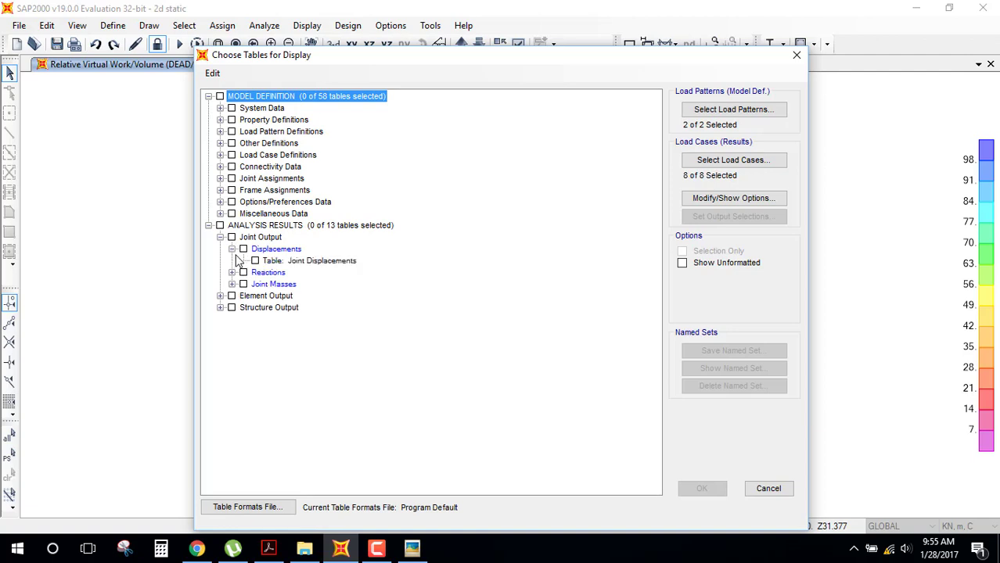
click(255, 261)
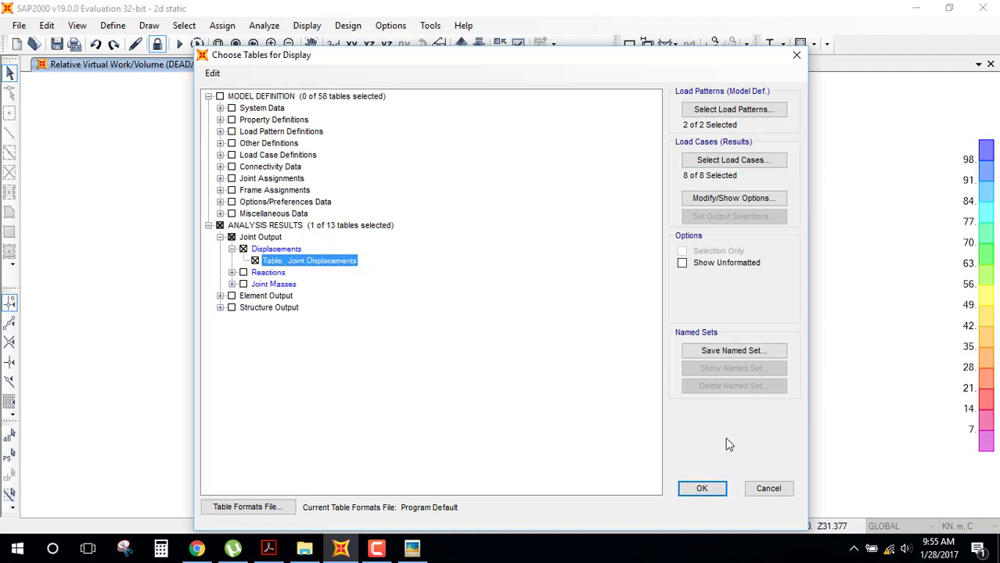
click(749, 162)
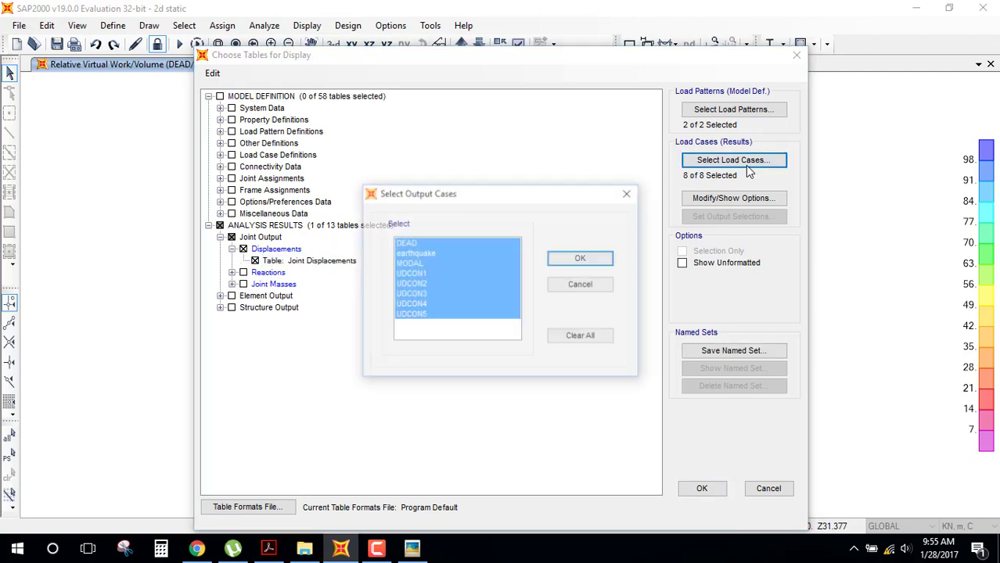
click(581, 260)
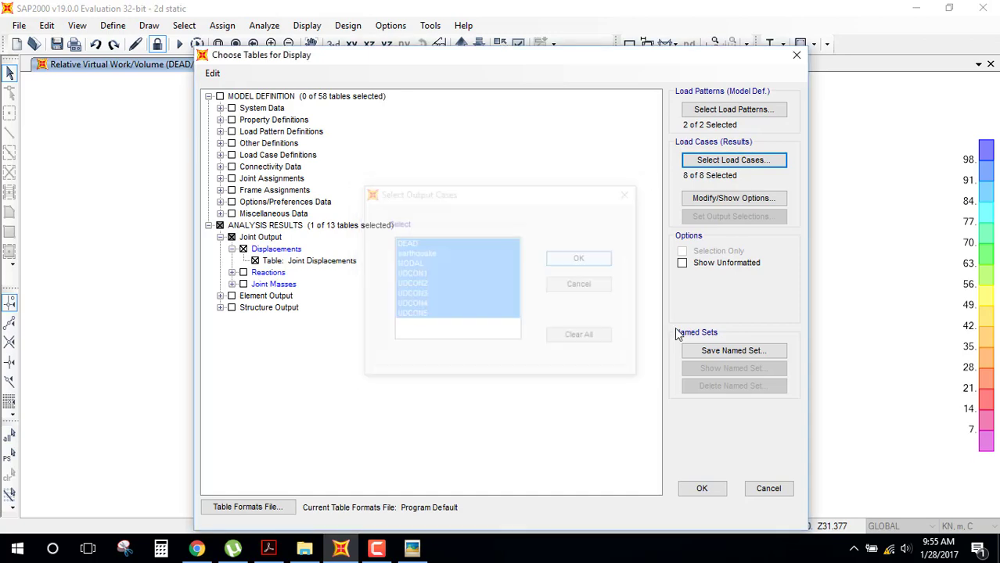
click(703, 488)
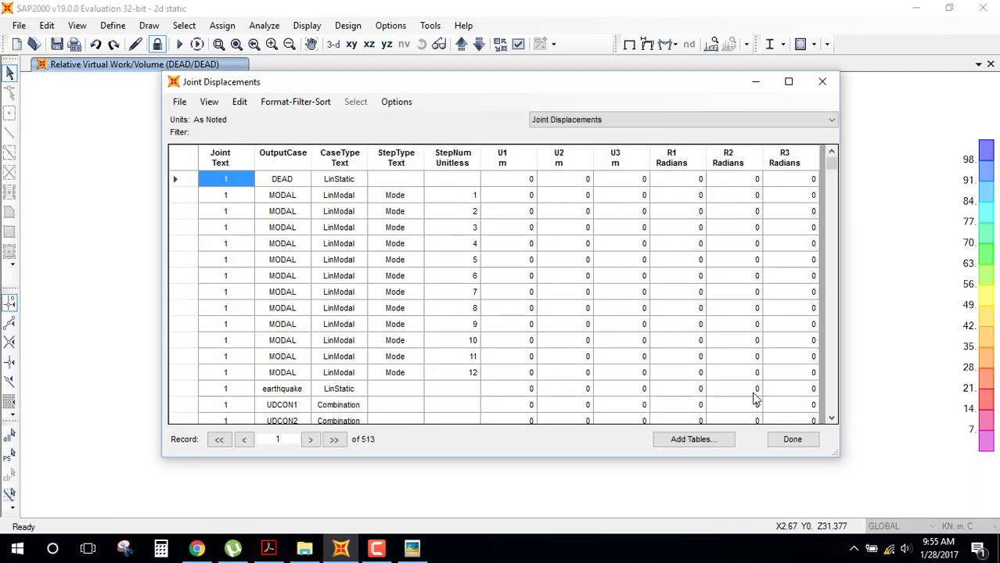
scroll(559, 349, down, 7)
scroll(618, 306, down, 10)
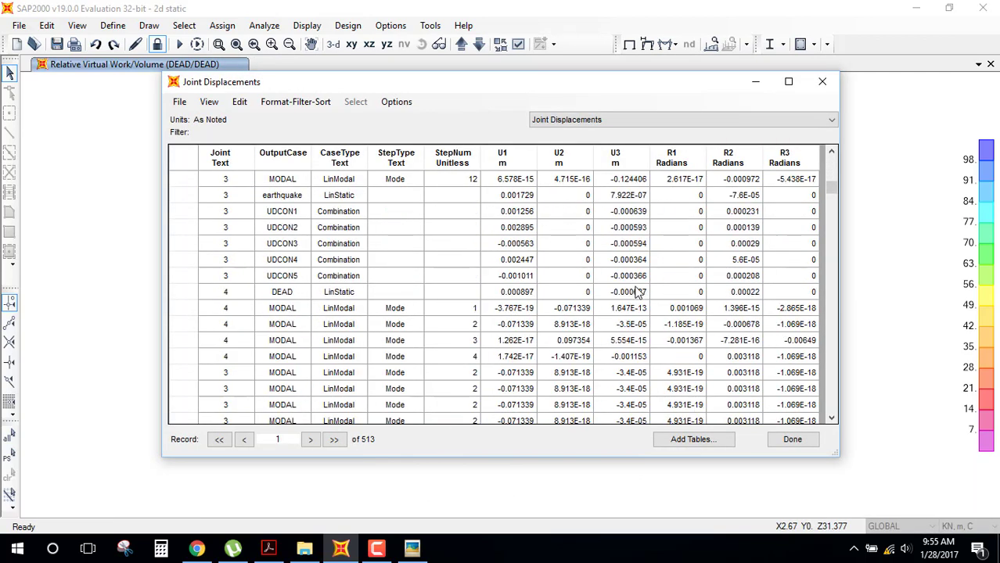
scroll(638, 291, down, 2)
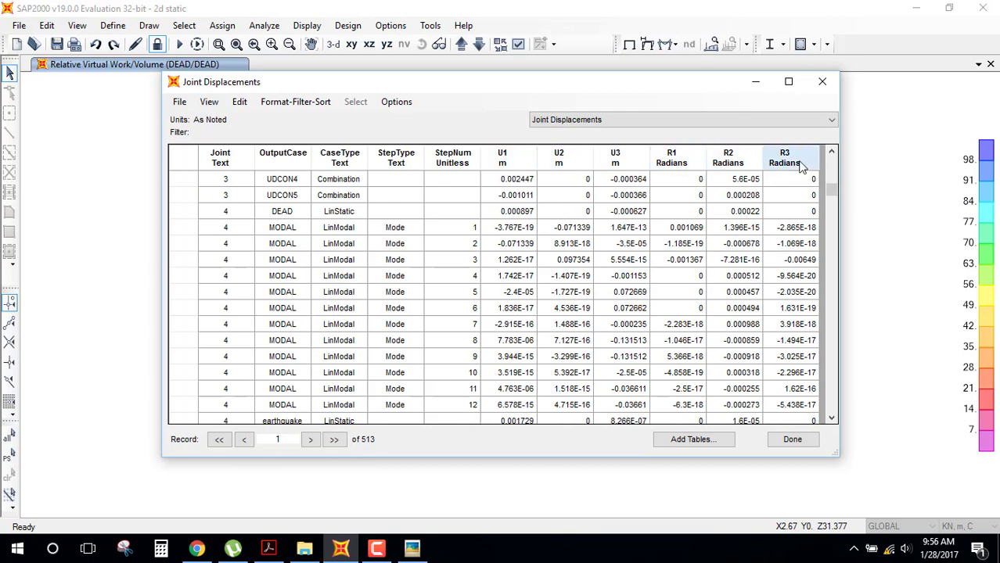
click(822, 81)
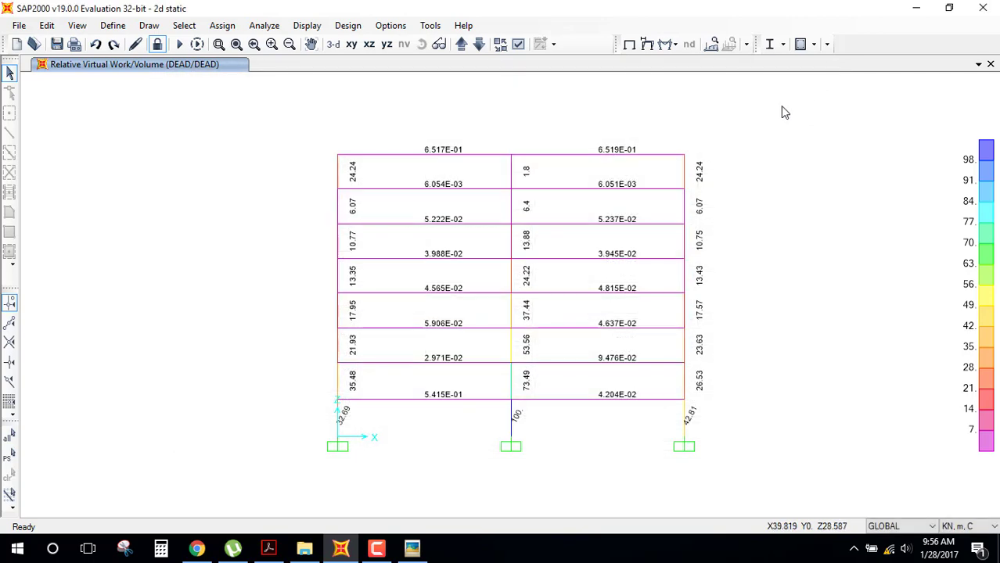
- Run Start Design/Check, then change the concrete design code from ACI 318-14 to IS 456-2000
click(350, 26)
mouse_move(402, 62)
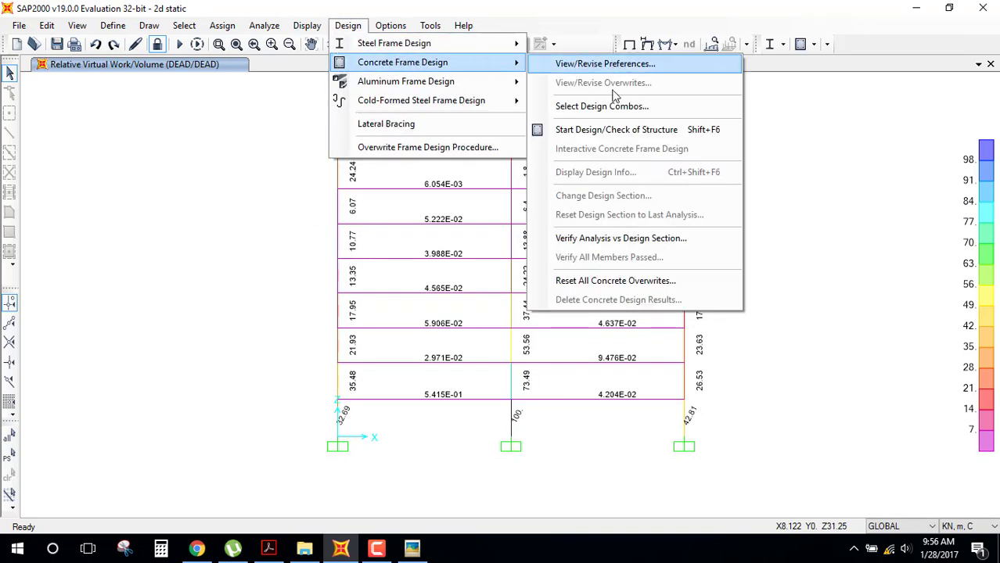
click(618, 137)
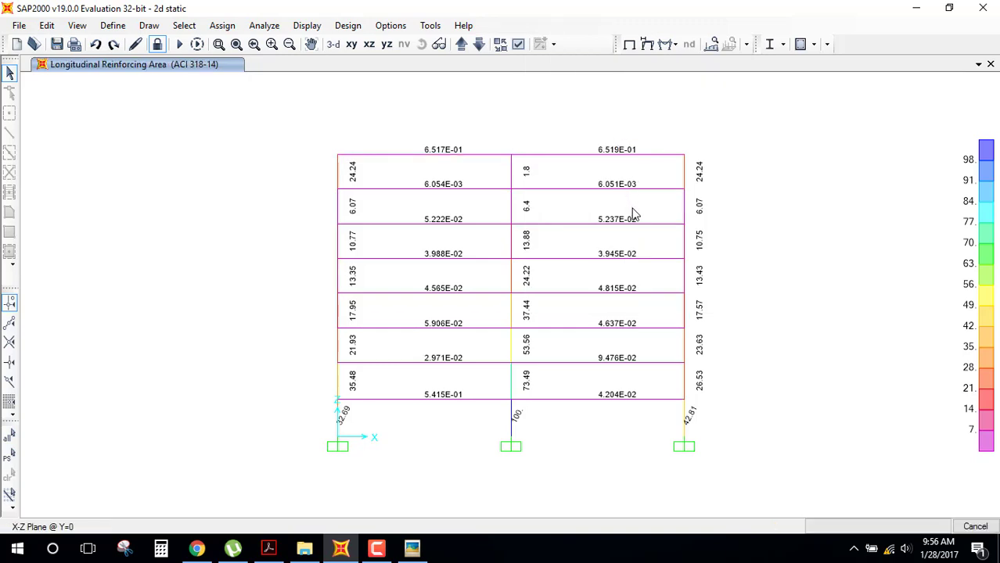
click(358, 28)
click(641, 66)
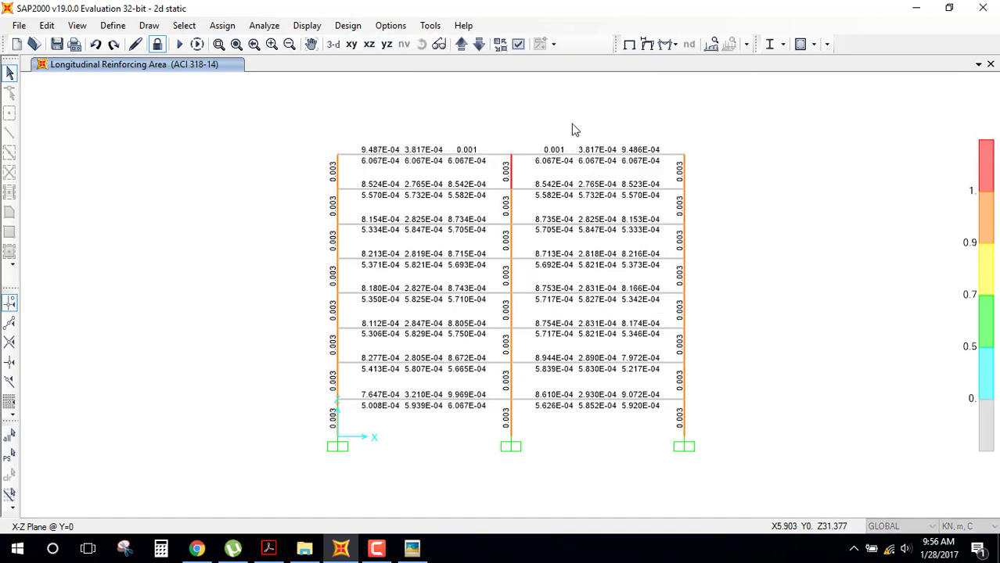
click(536, 111)
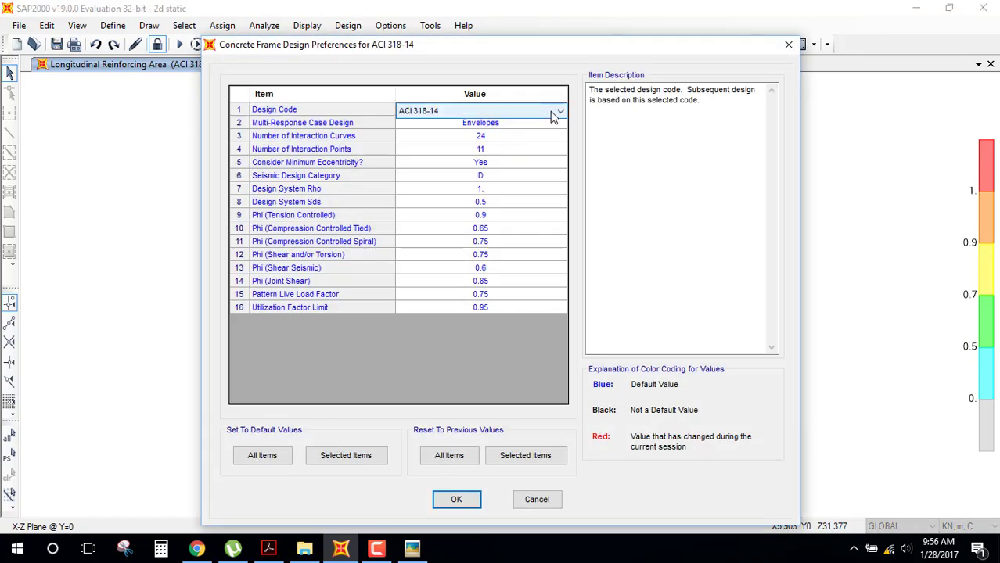
click(560, 110)
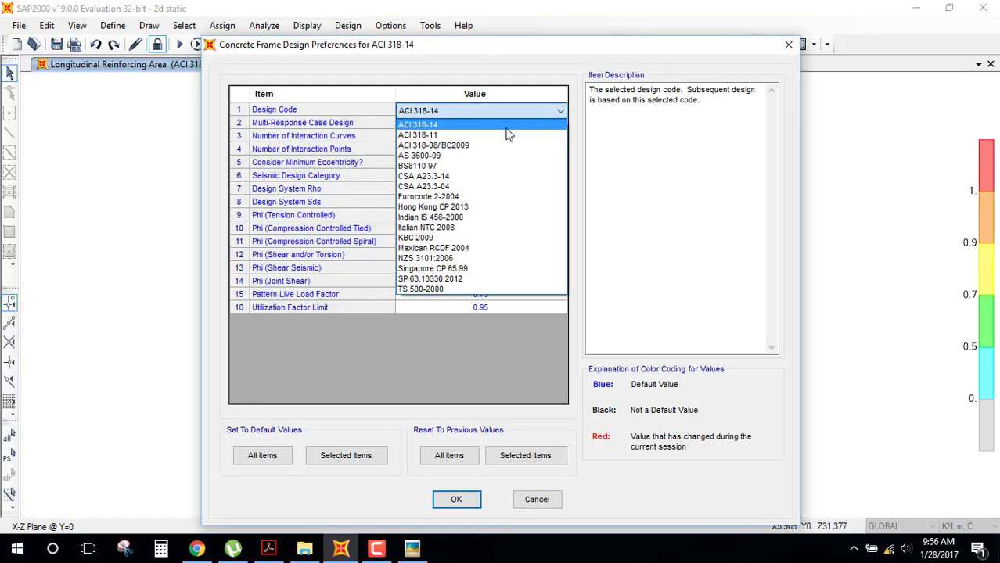
click(435, 218)
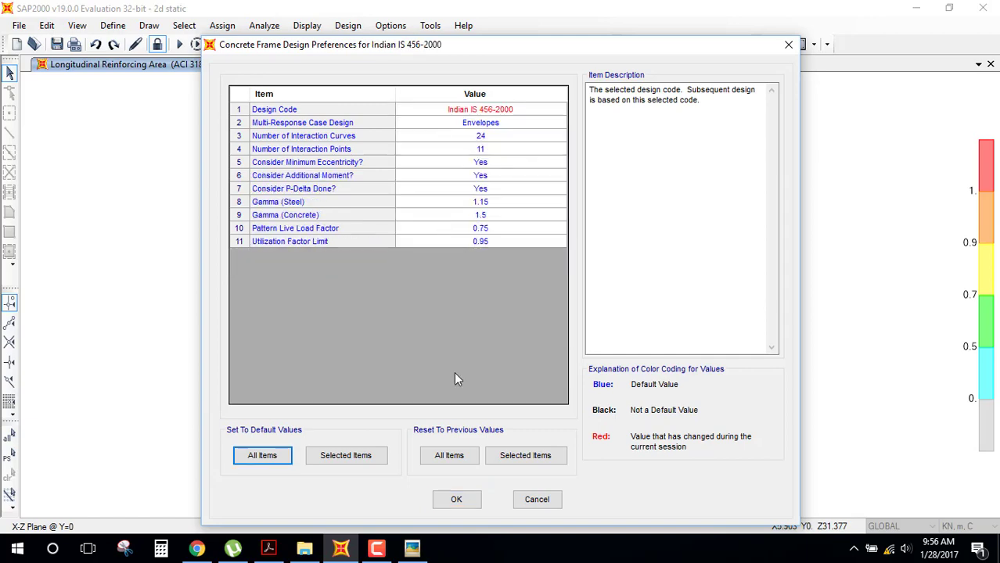
click(477, 496)
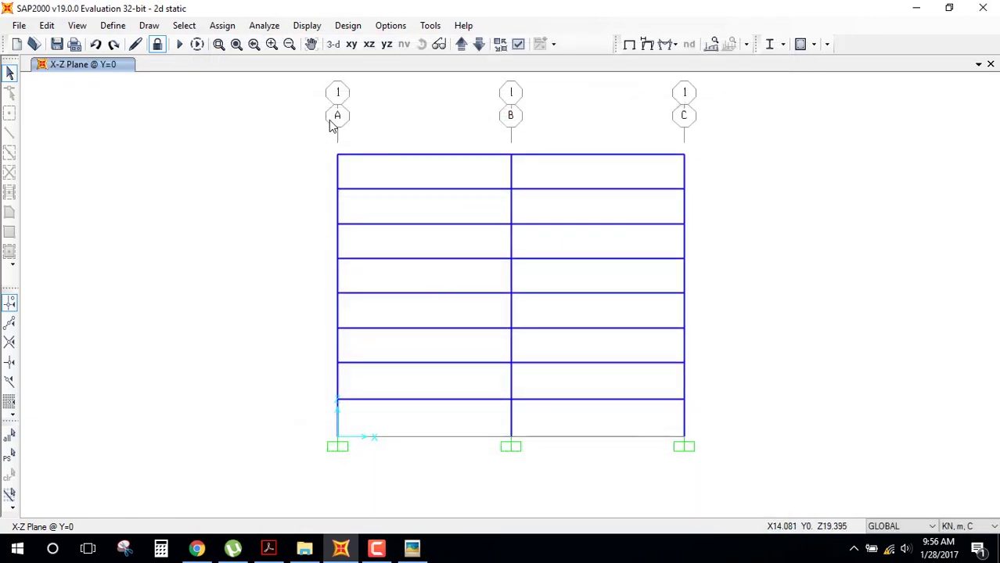
- Confirm the design load combinations and run the IS 456 concrete frame design
click(347, 26)
mouse_move(402, 63)
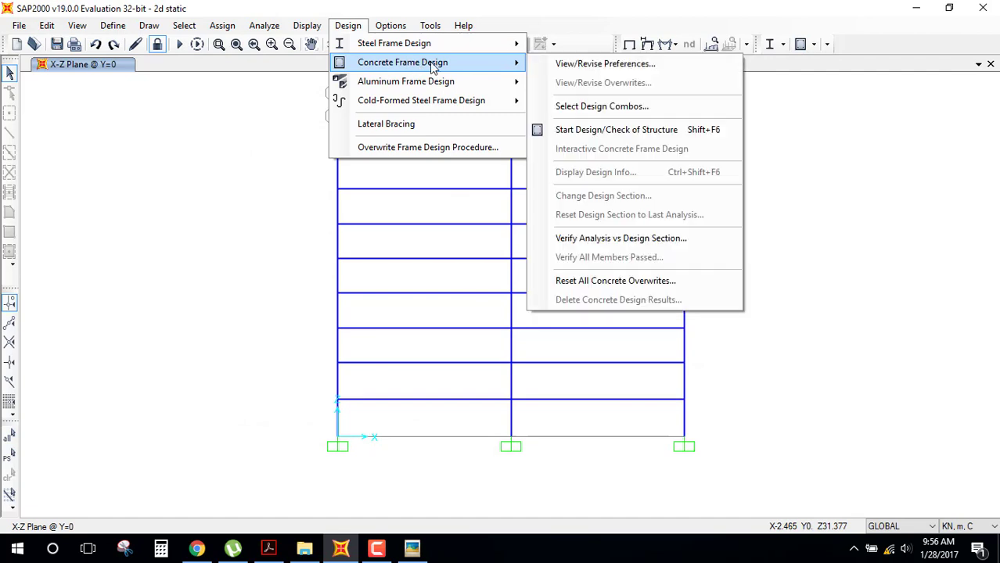
click(605, 108)
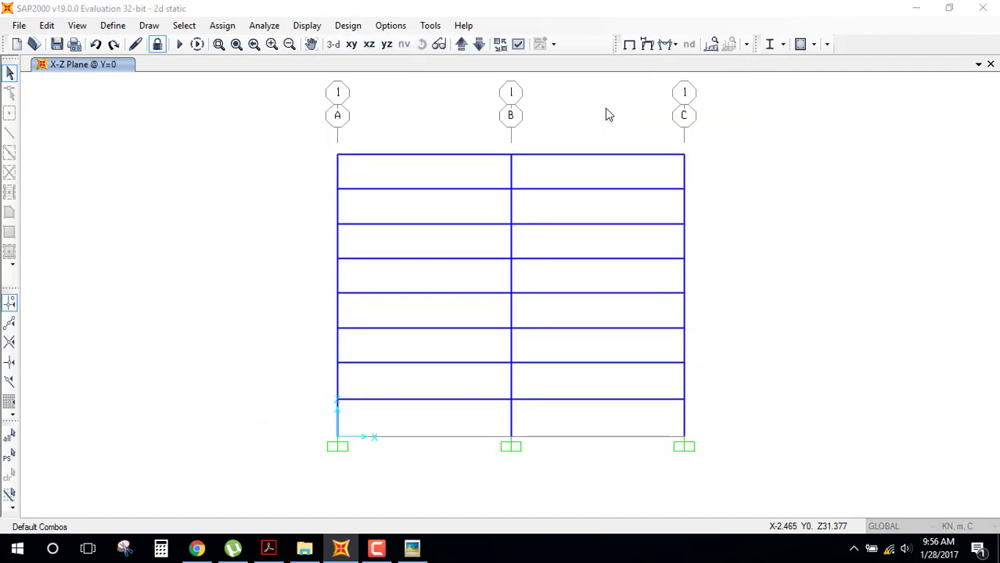
click(462, 433)
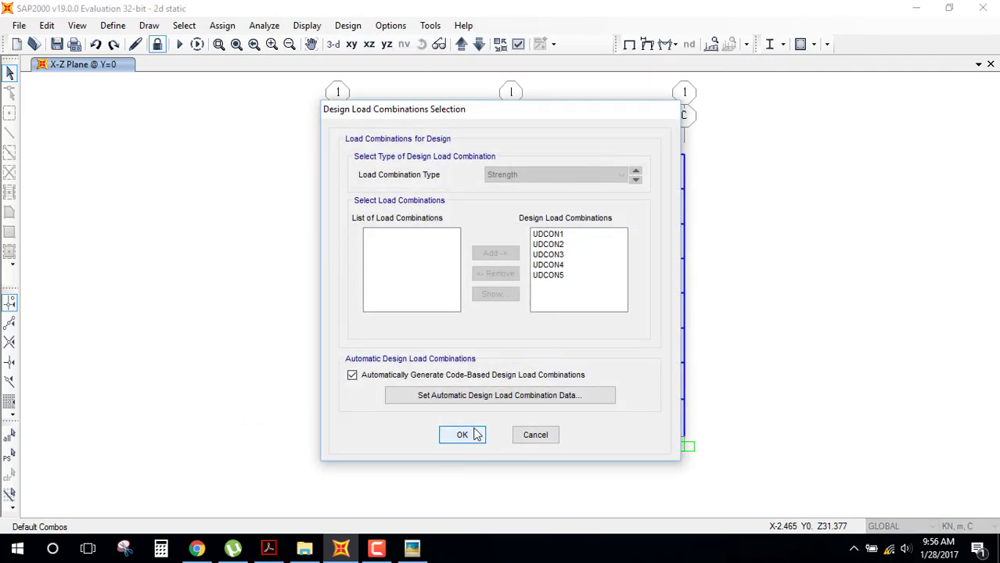
click(347, 26)
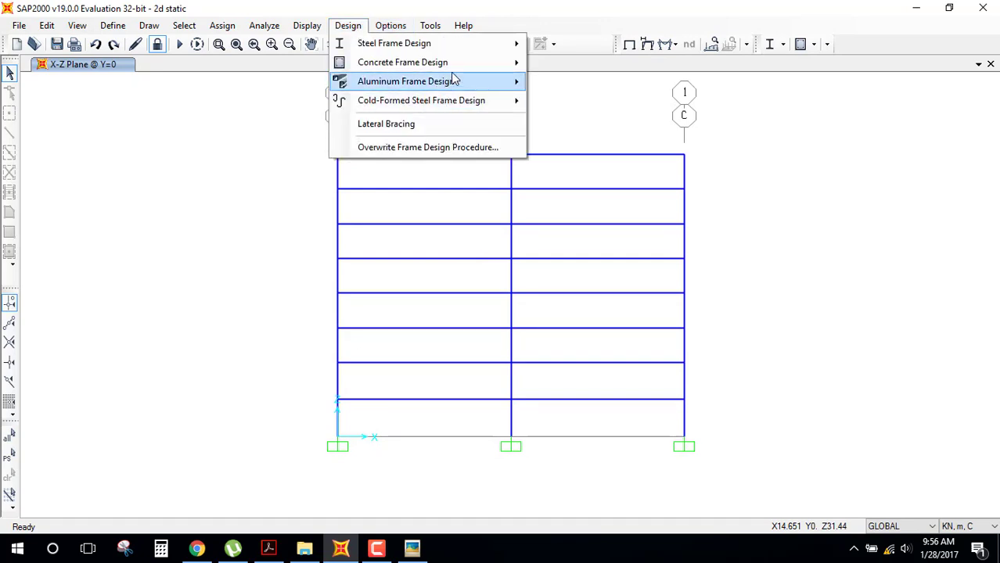
click(581, 129)
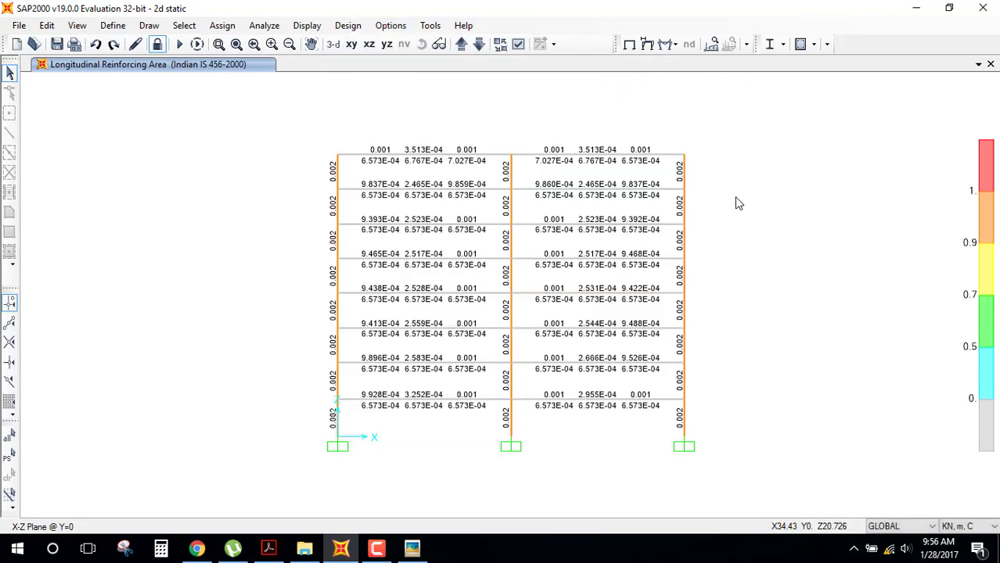
- Review beam 36's concrete design summary report, then close it
right_click(384, 160)
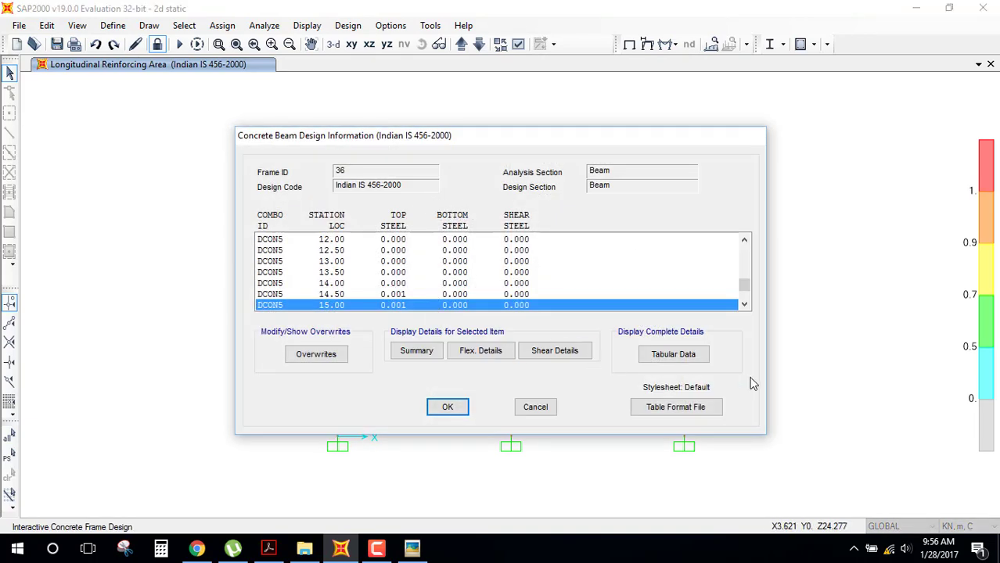
click(415, 351)
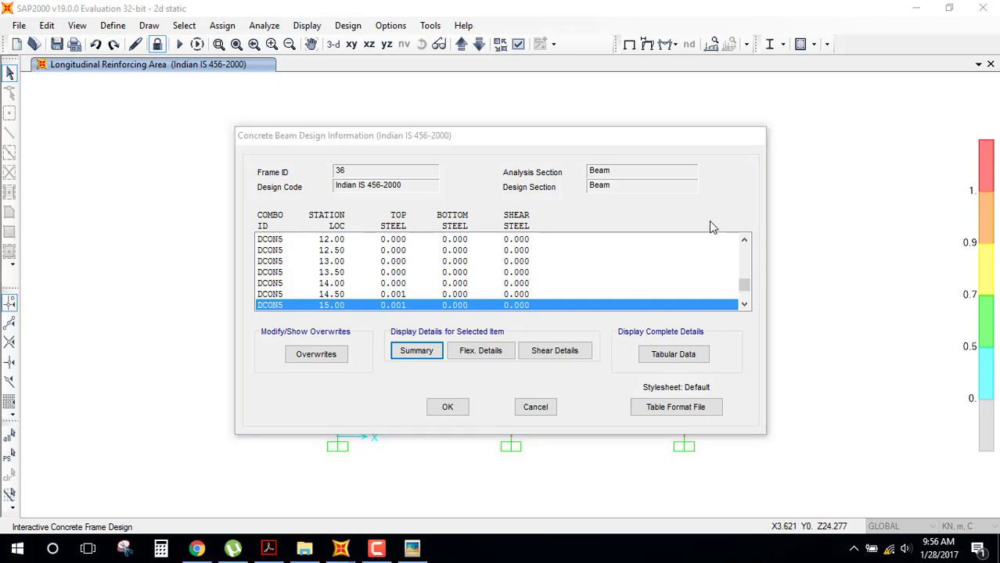
scroll(438, 204, down, 2)
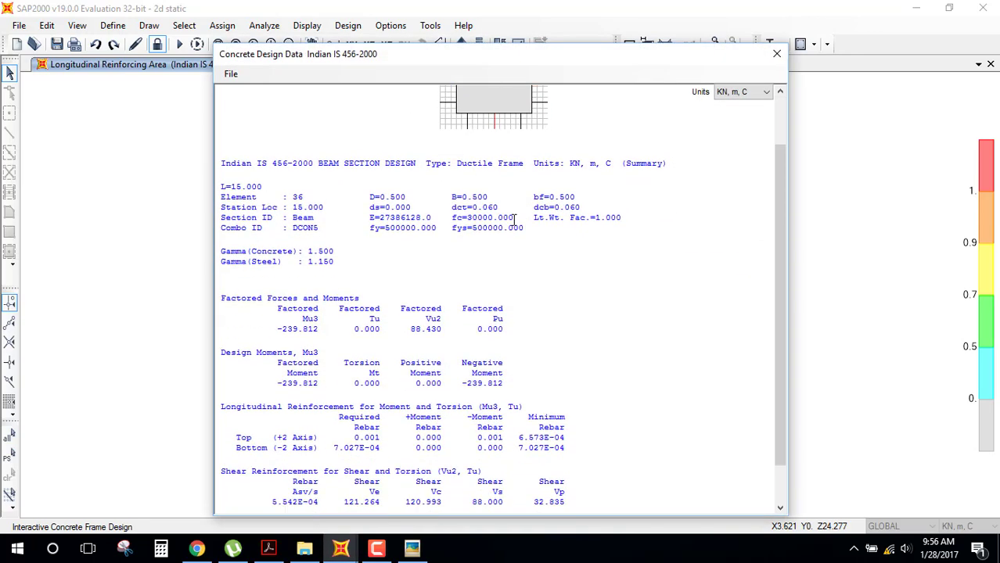
scroll(514, 221, down, 1)
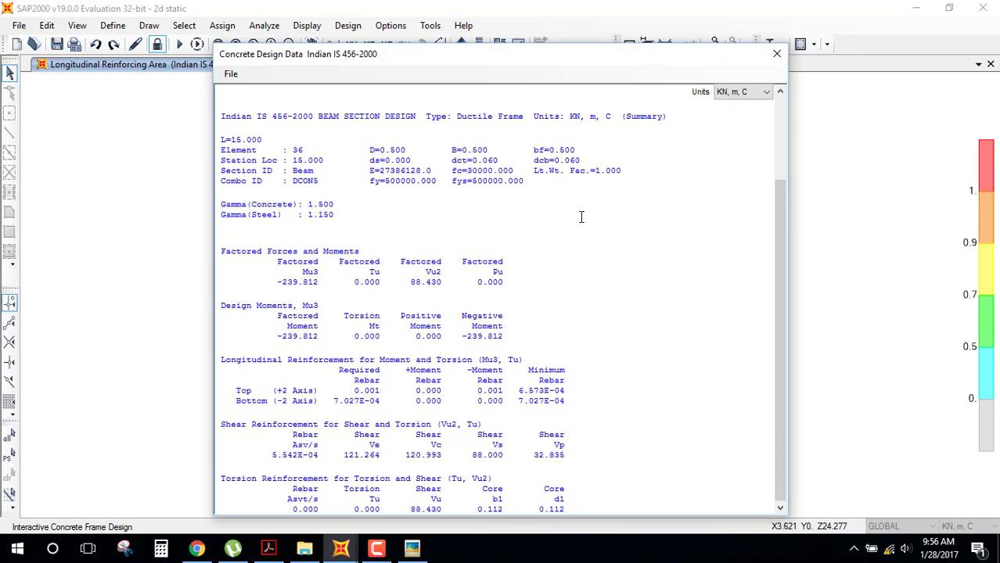
click(777, 54)
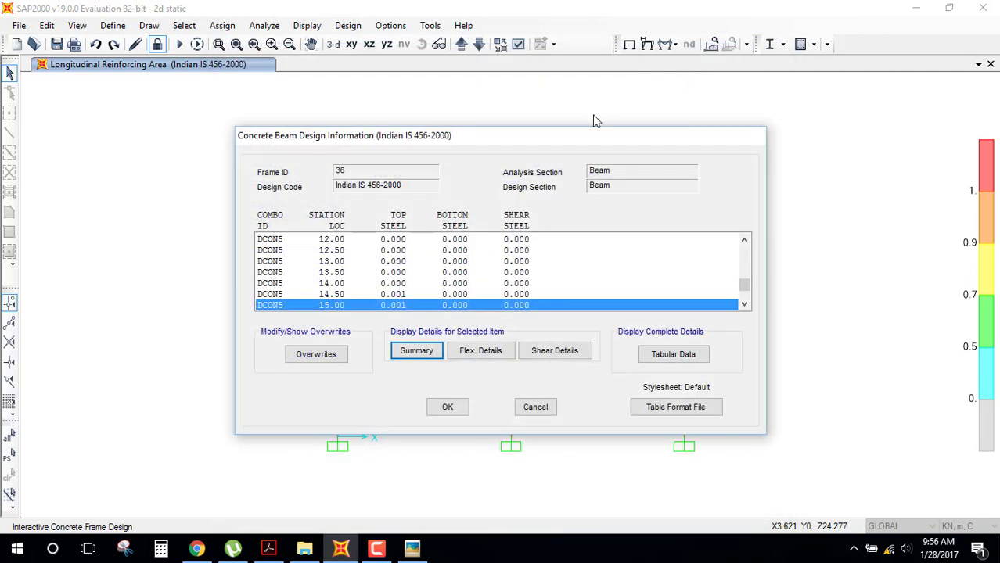
click(532, 406)
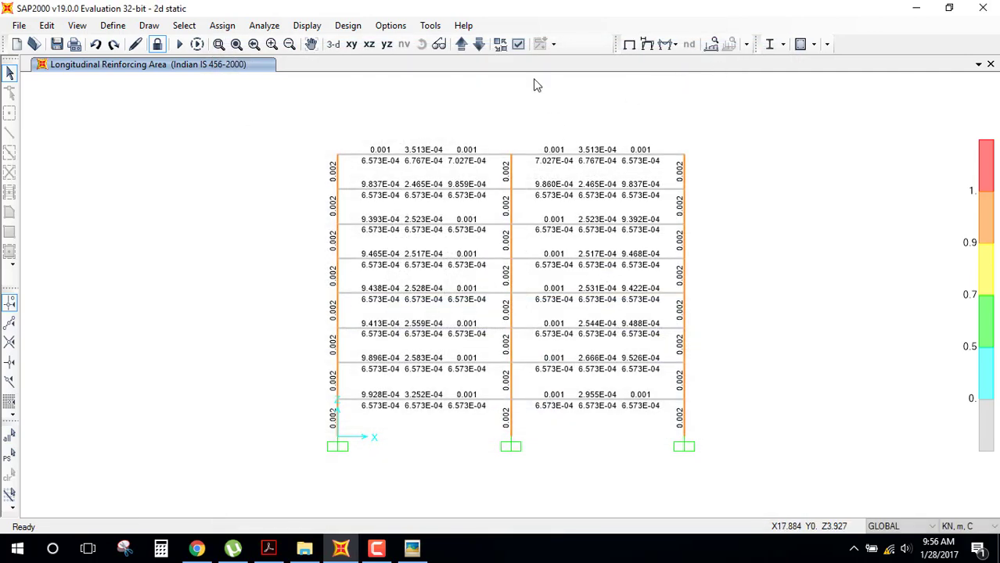
- Show the DEAD Moment 3-3 diagram on the frame in place of reinforcing areas
click(667, 45)
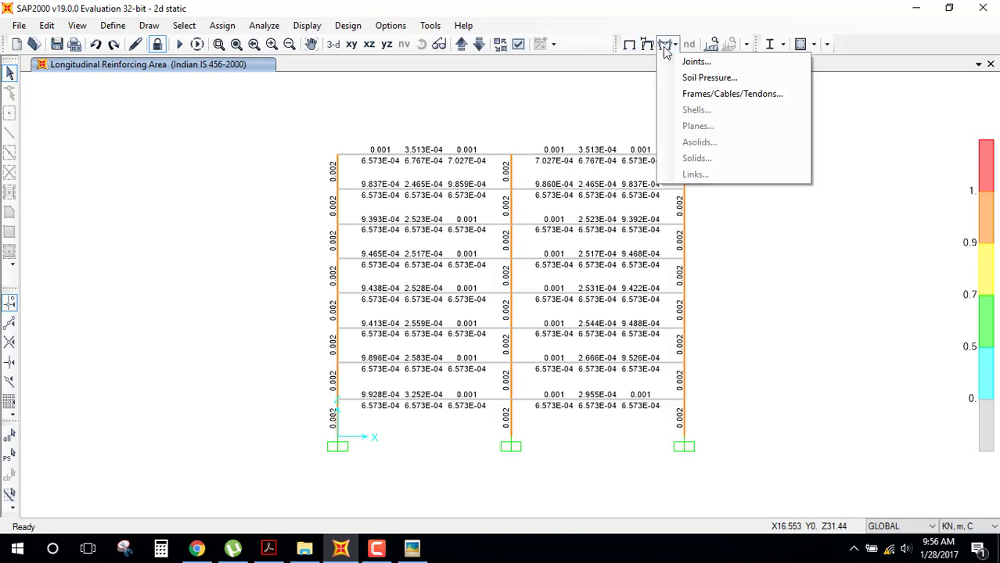
click(711, 93)
click(452, 485)
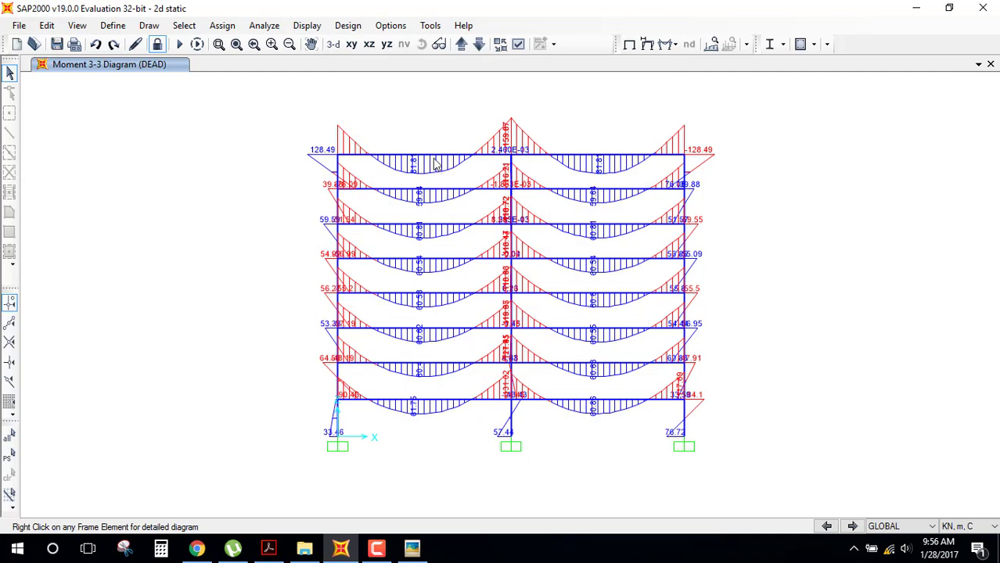
- View beam 36's detailed diagrams under the earthquake load case
right_click(436, 155)
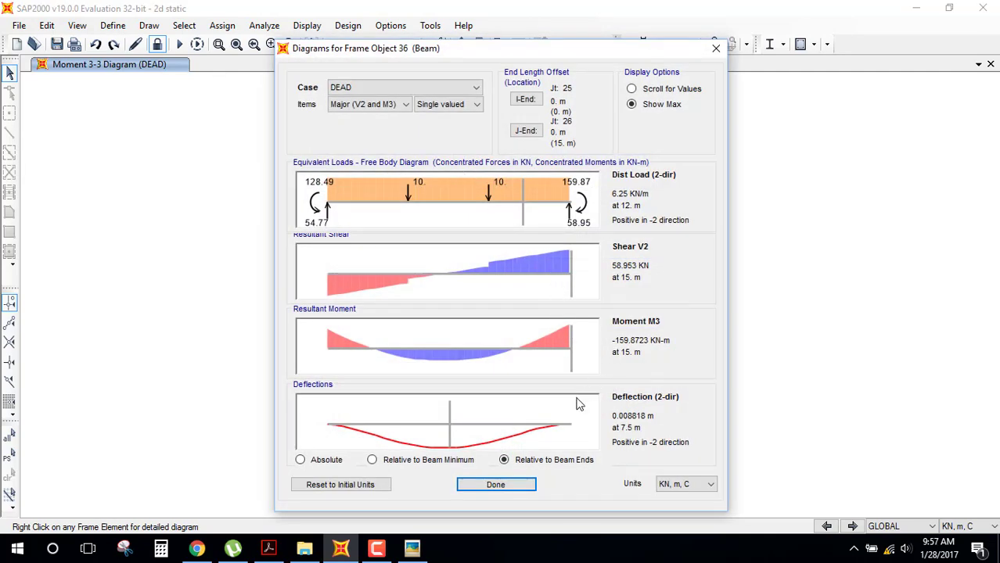
click(445, 86)
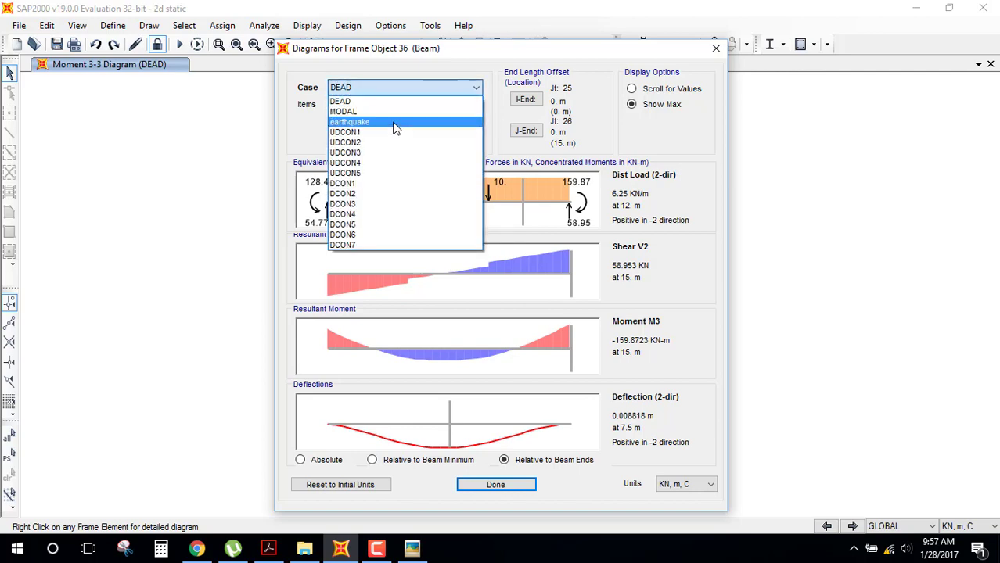
click(397, 124)
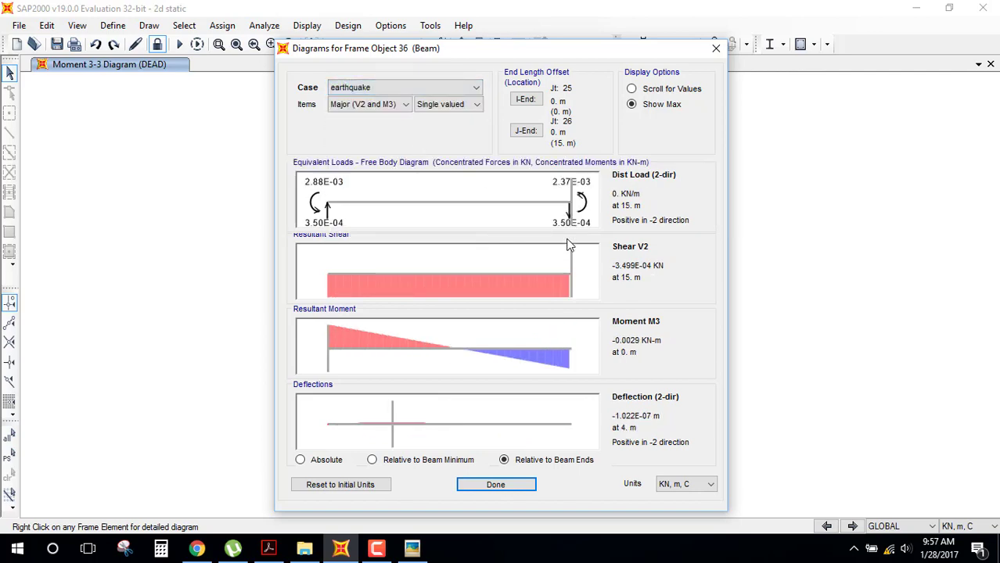
click(532, 485)
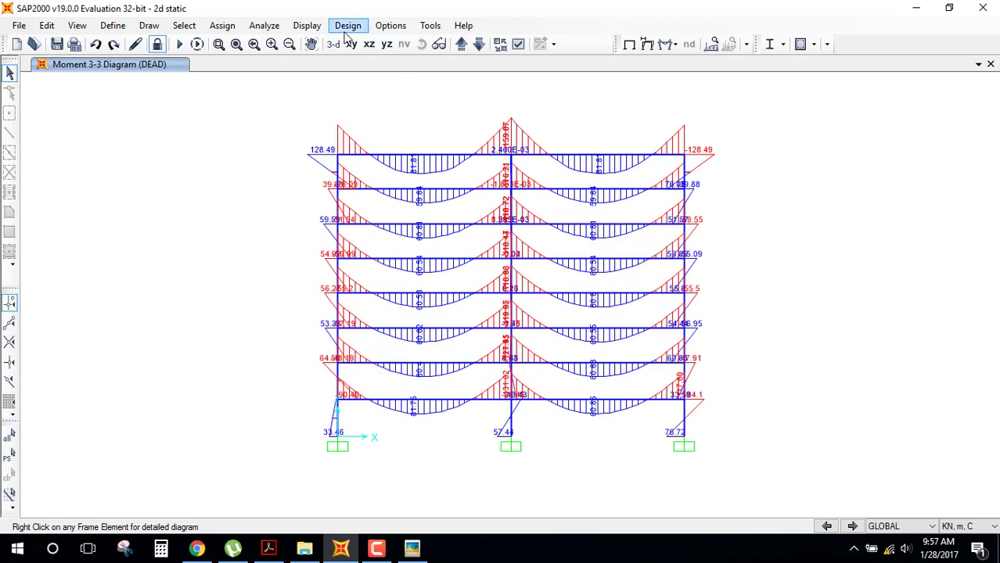
- Show the DEAD joint load assignments on the frame
click(308, 26)
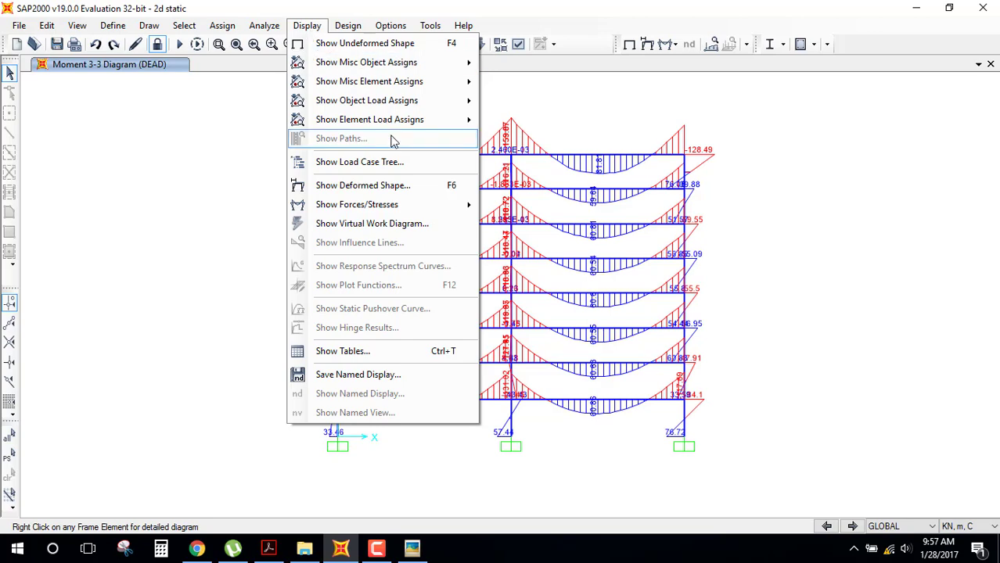
mouse_move(370, 119)
click(519, 121)
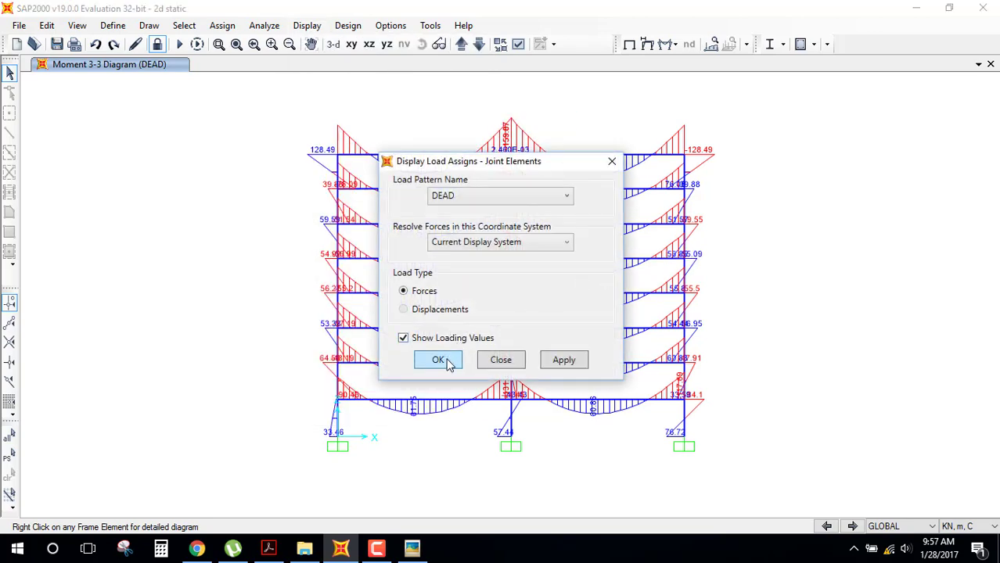
click(446, 362)
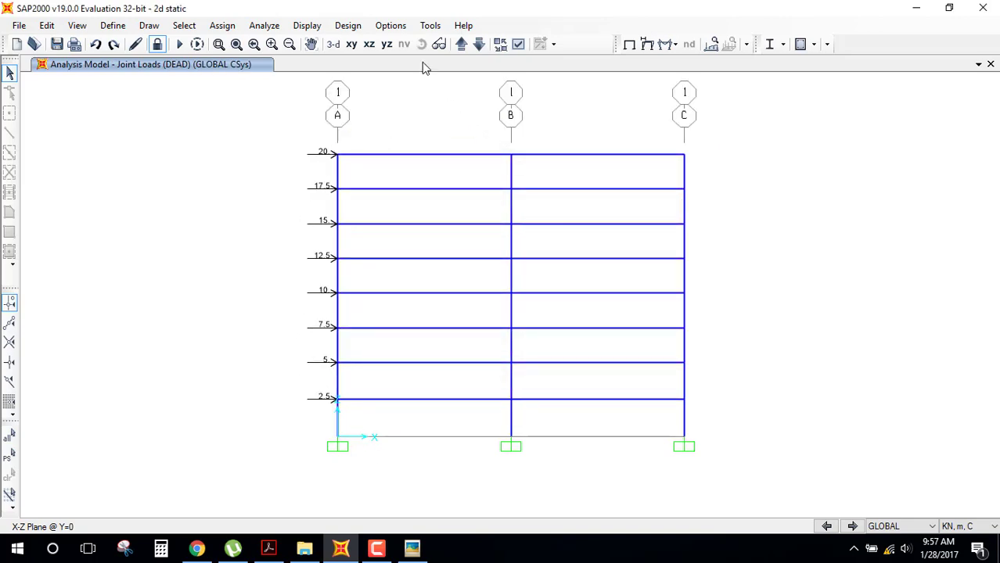
- Set the display view type to Extrude
click(516, 46)
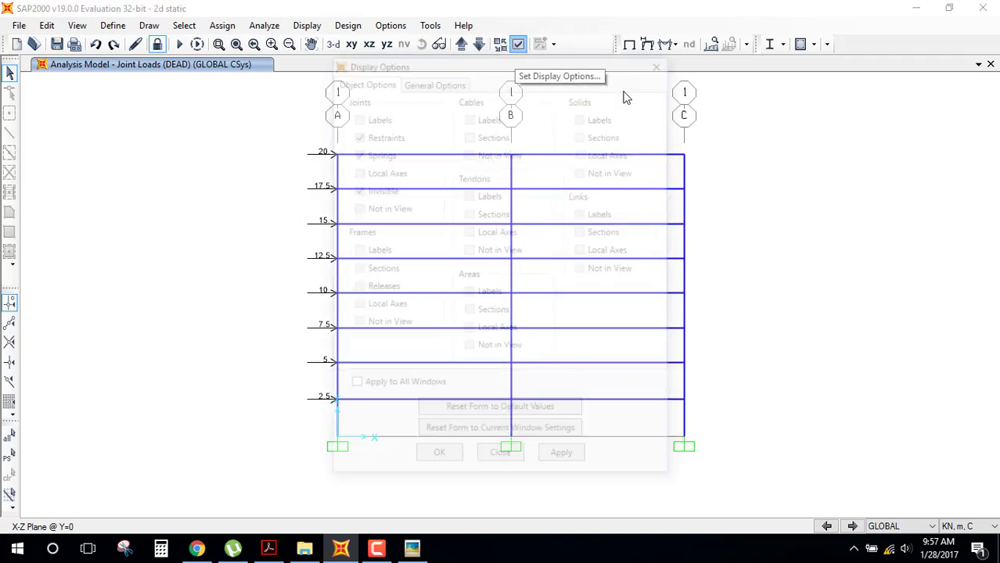
click(461, 80)
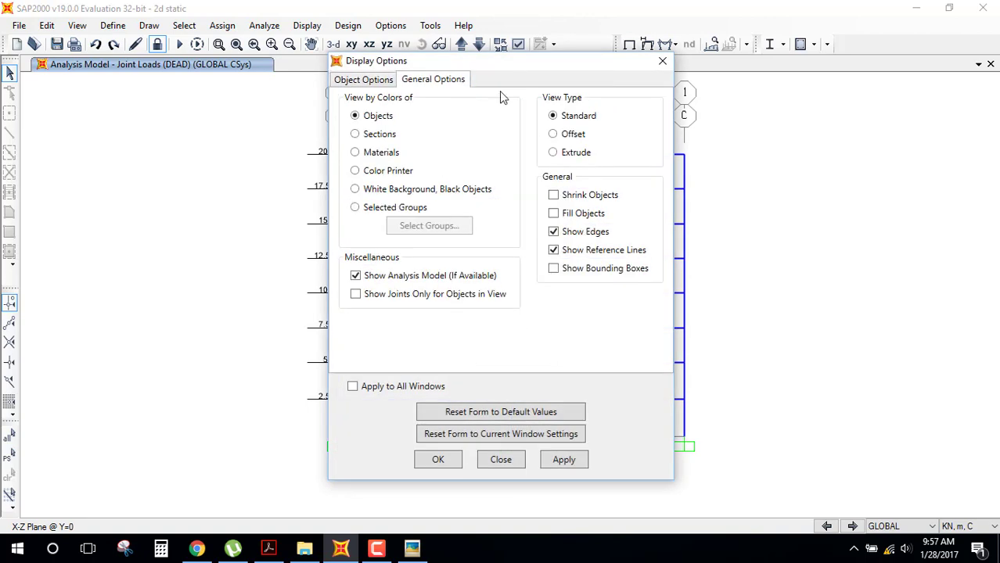
click(570, 152)
click(382, 83)
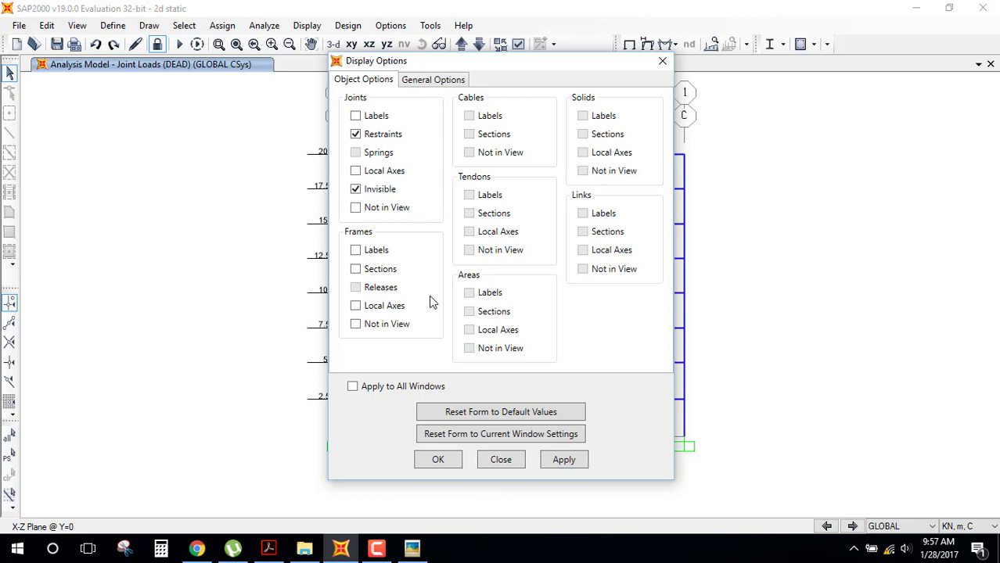
click(443, 468)
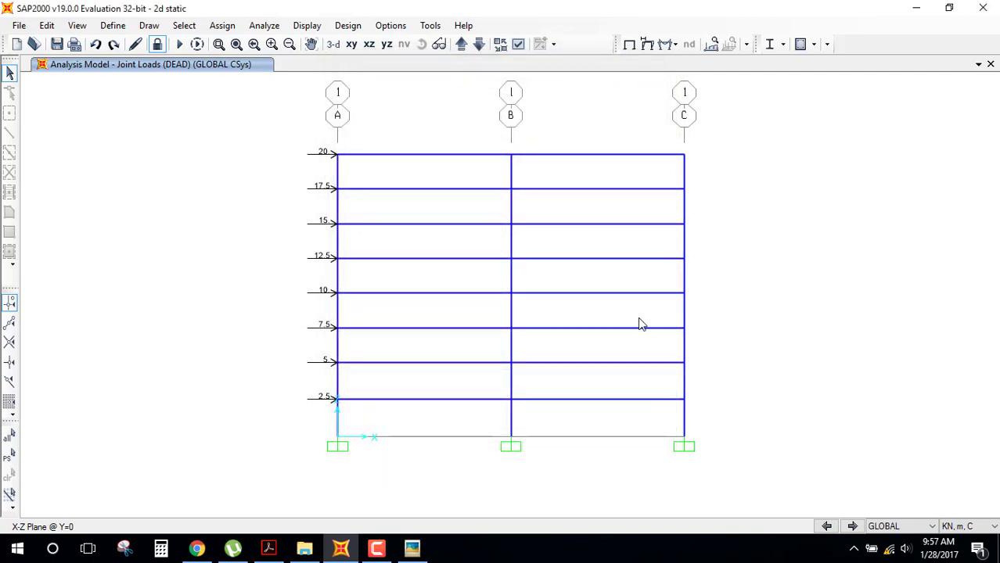
- Switch to the 3D view with extruded display, showing joint loads from 2.5 to 20
click(333, 44)
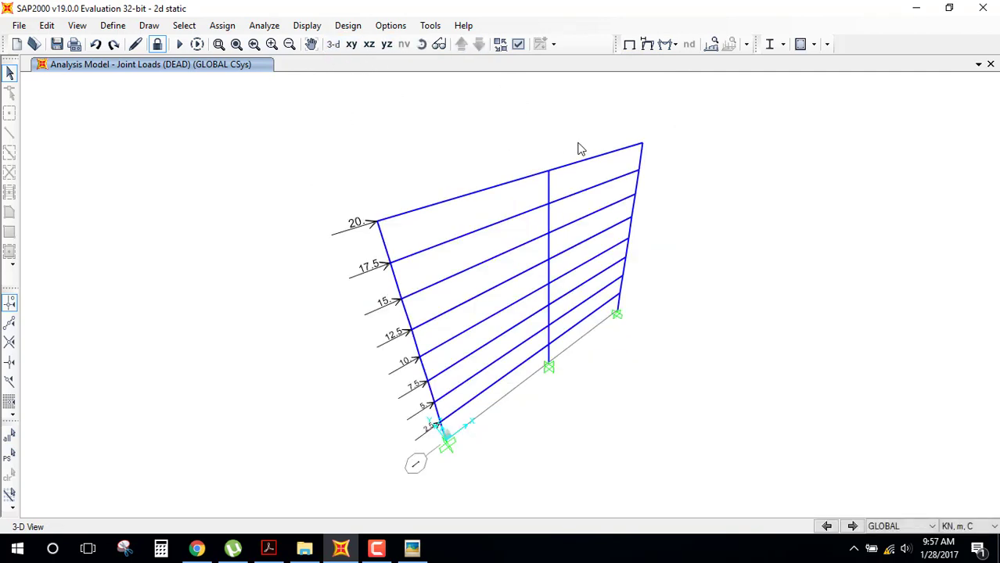
click(518, 44)
click(447, 81)
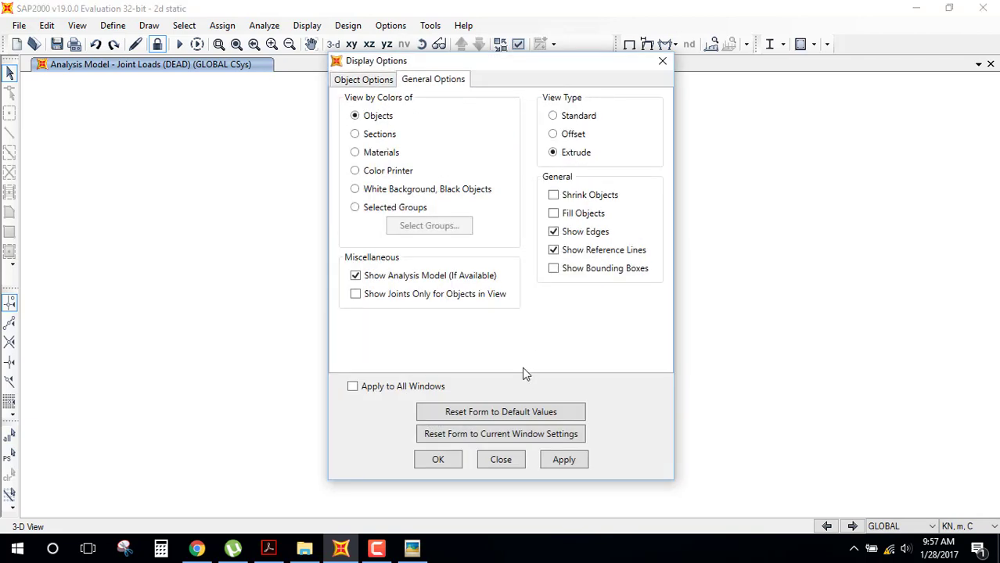
click(577, 122)
click(577, 154)
click(438, 460)
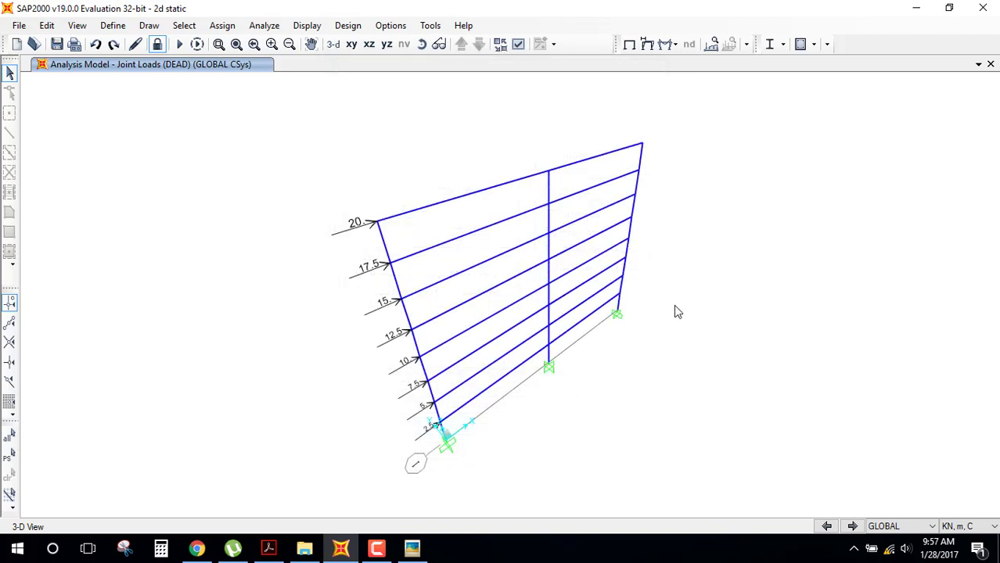
scroll(565, 313, up, 1)
scroll(571, 302, down, 1)
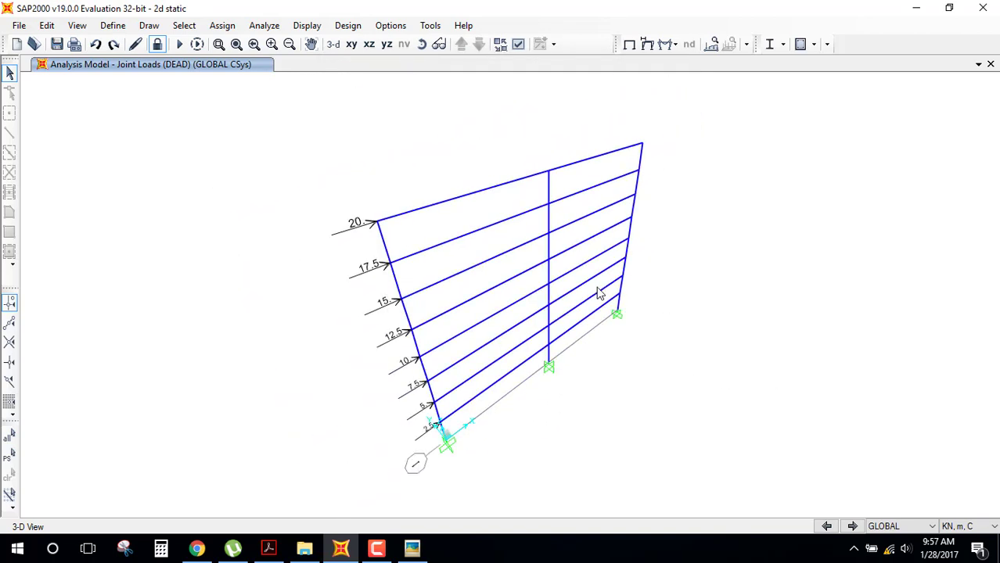